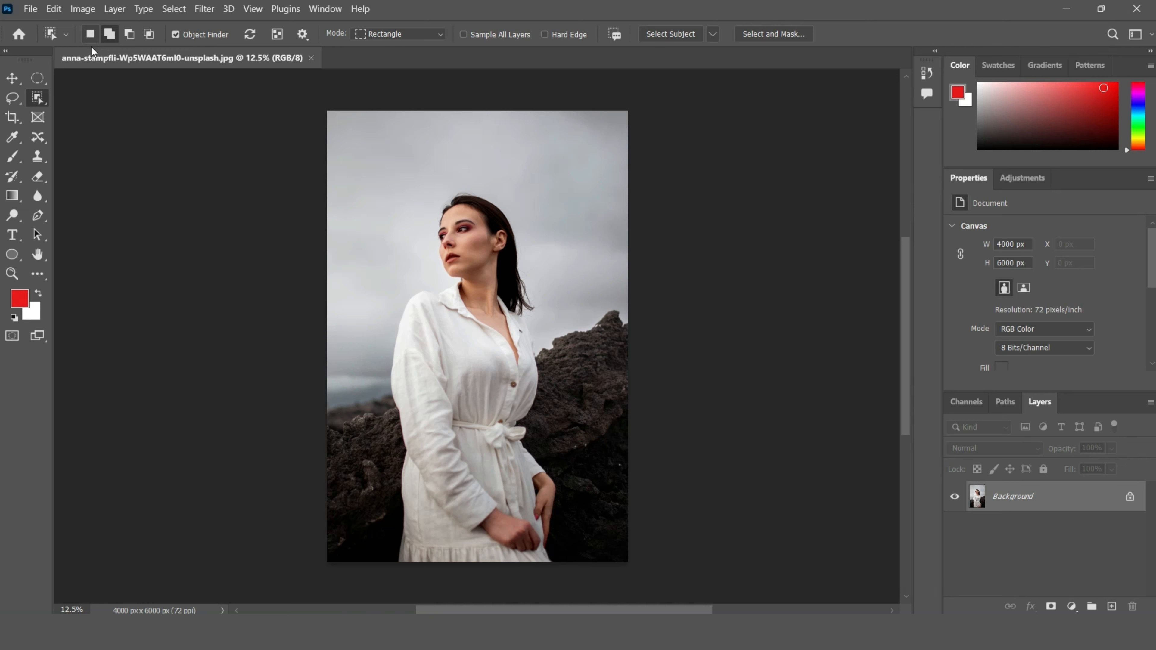
Step: Switch to the Object Selection tool and turn off Object Finder
click(12, 103)
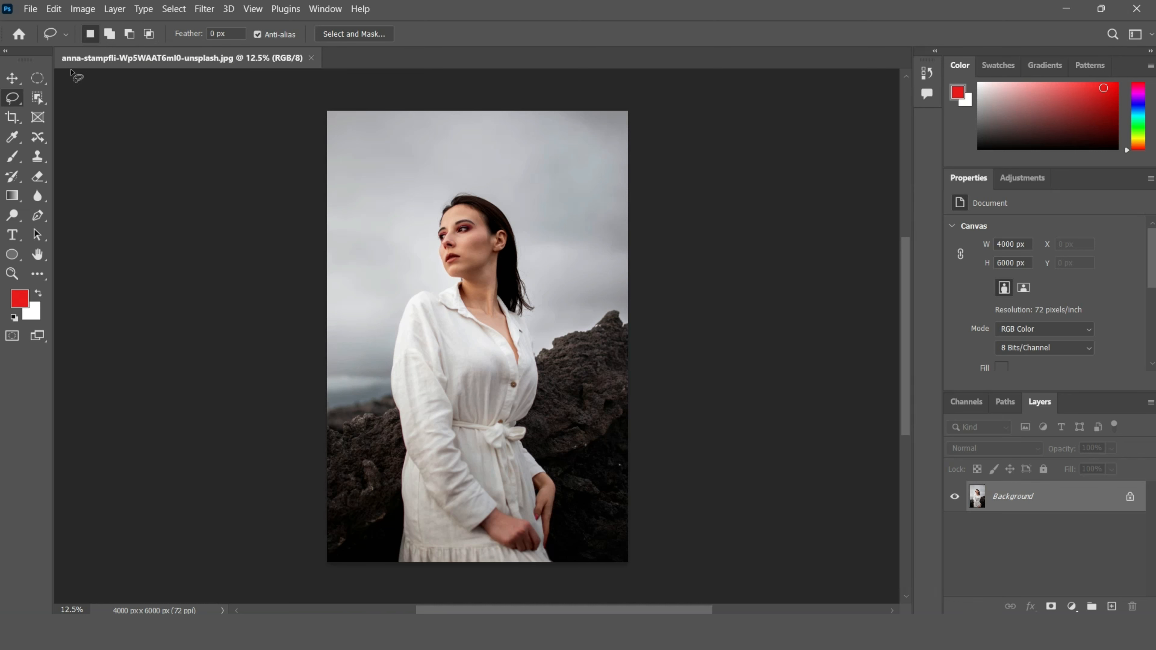
click(37, 97)
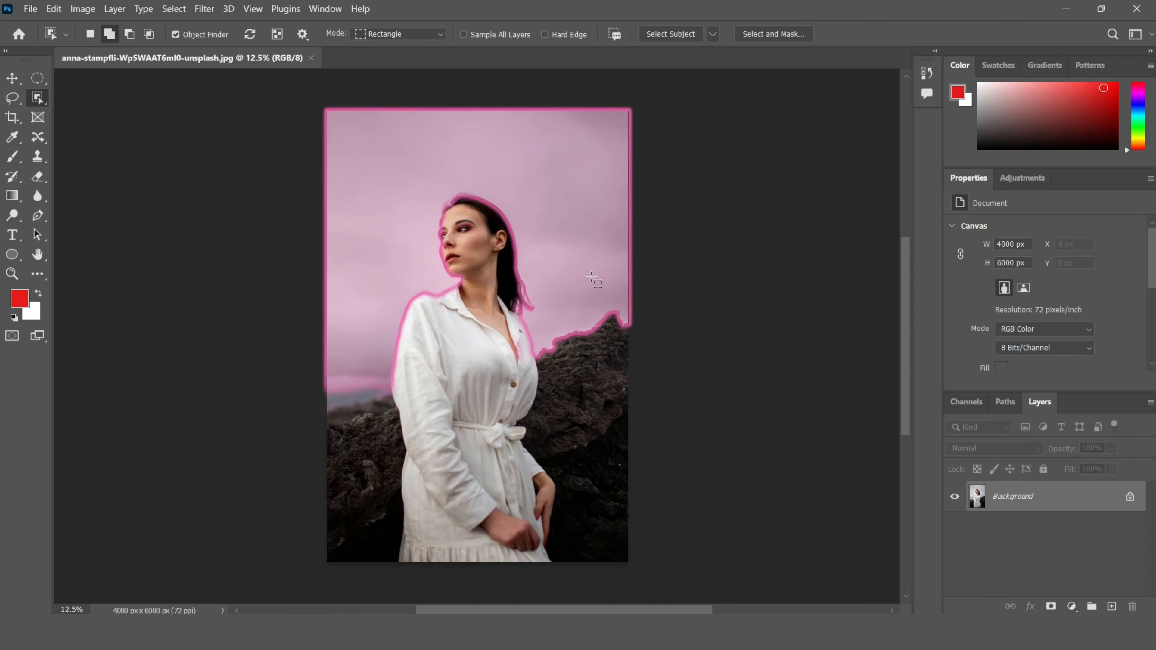
click(187, 37)
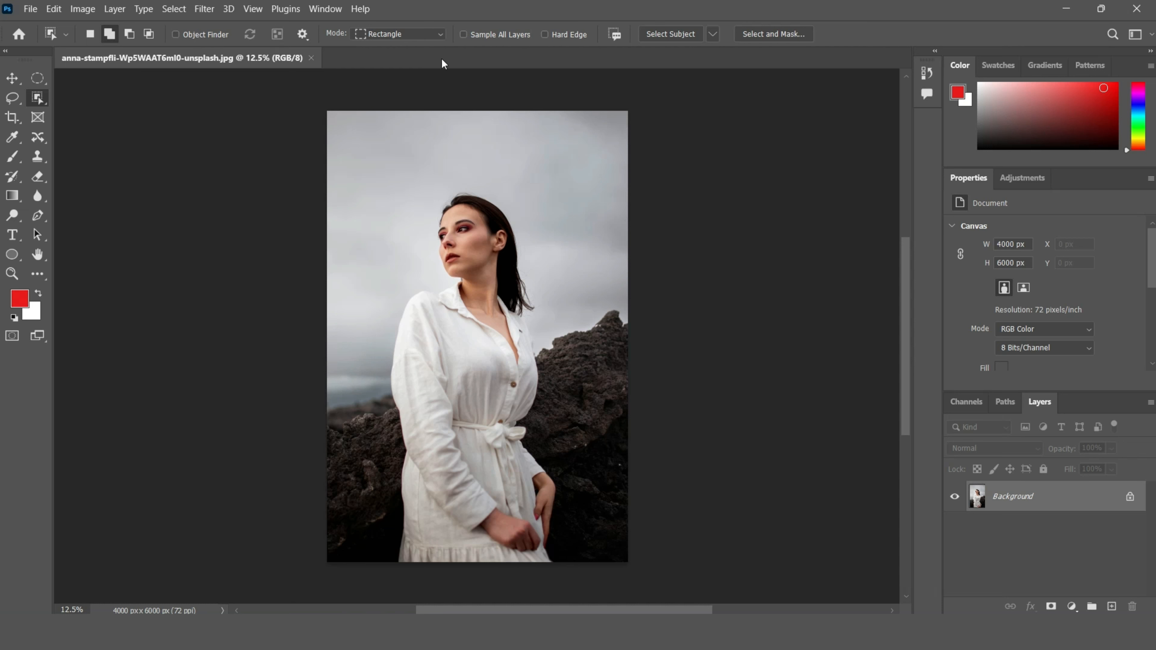
Step: Set the selection mode to Rectangle, box the woman to select her, and deselect
click(421, 32)
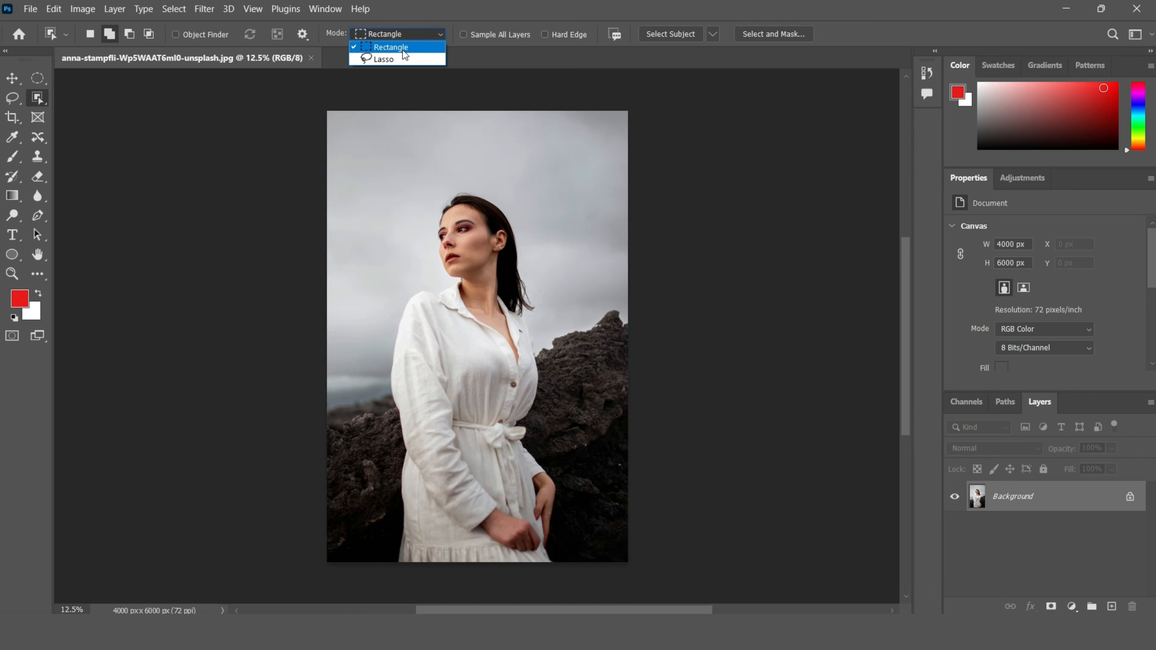
click(403, 49)
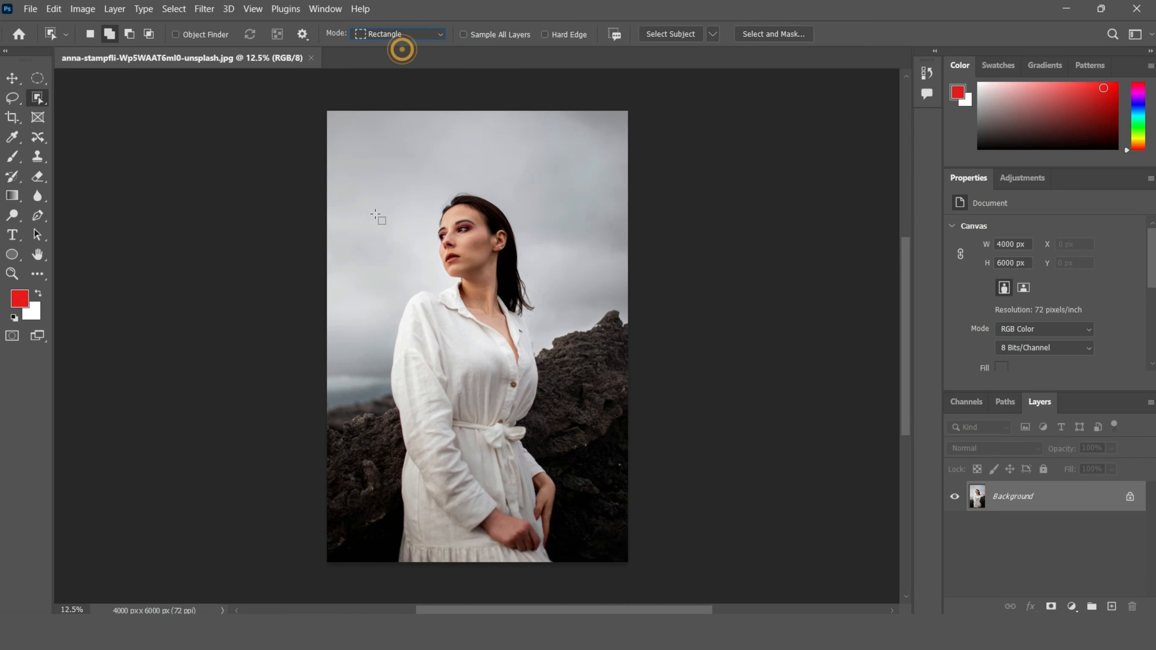
drag(369, 171, 582, 575)
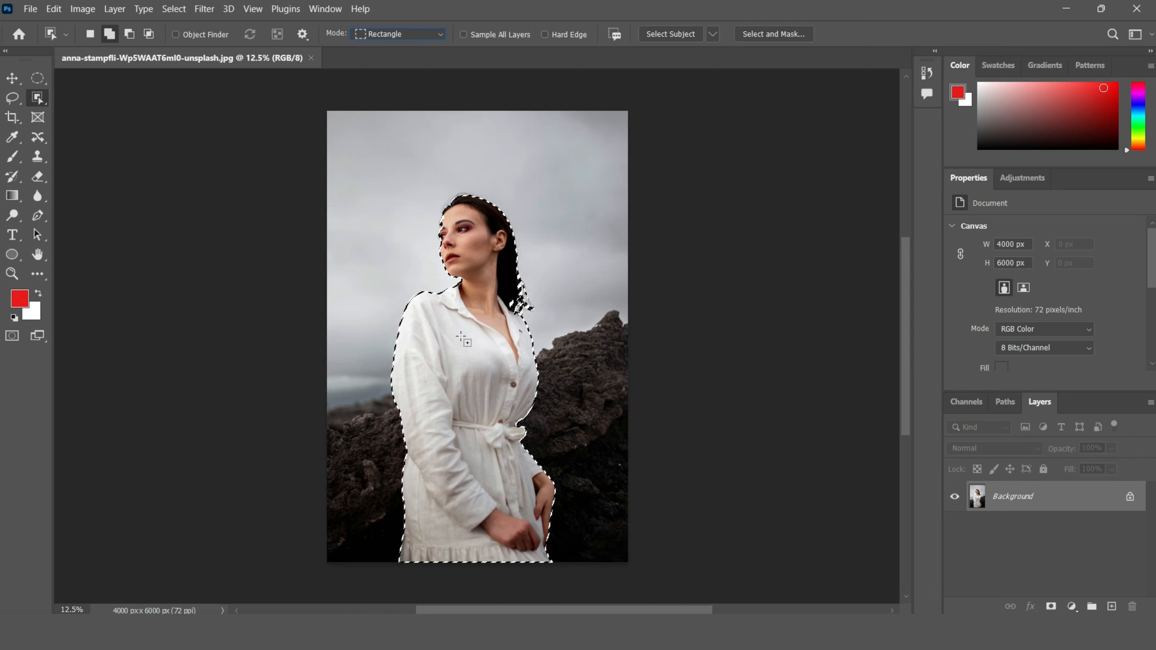
key(ctrl+d)
Step: Set the selection mode to Lasso and loosely encircle the woman to select her
click(427, 40)
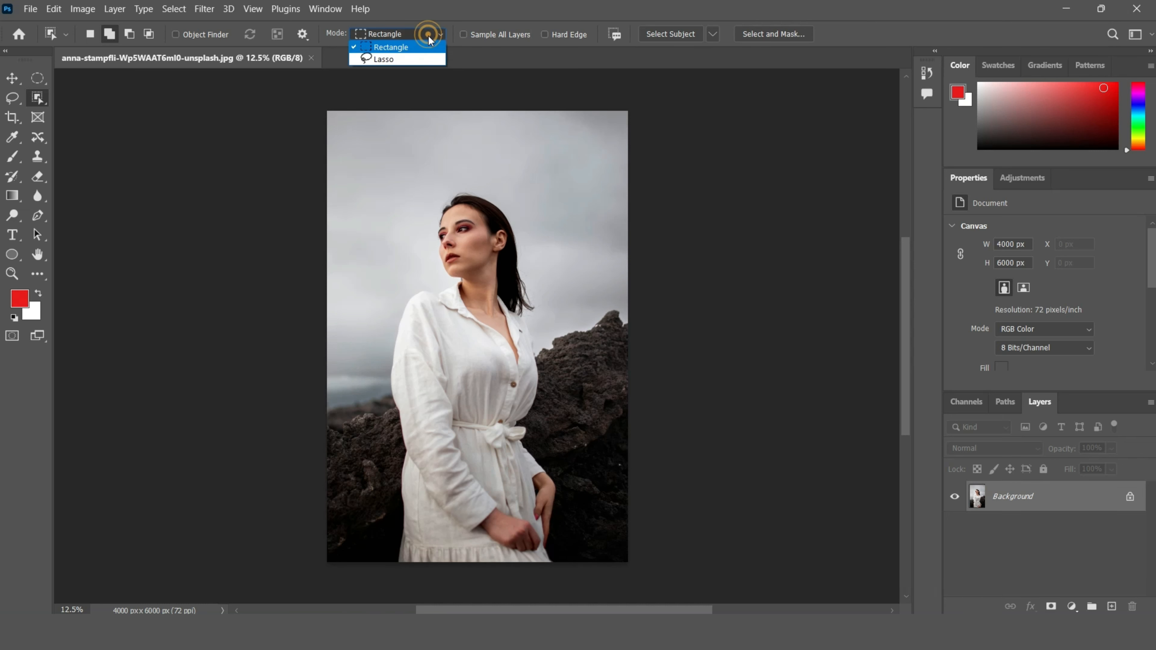
click(417, 60)
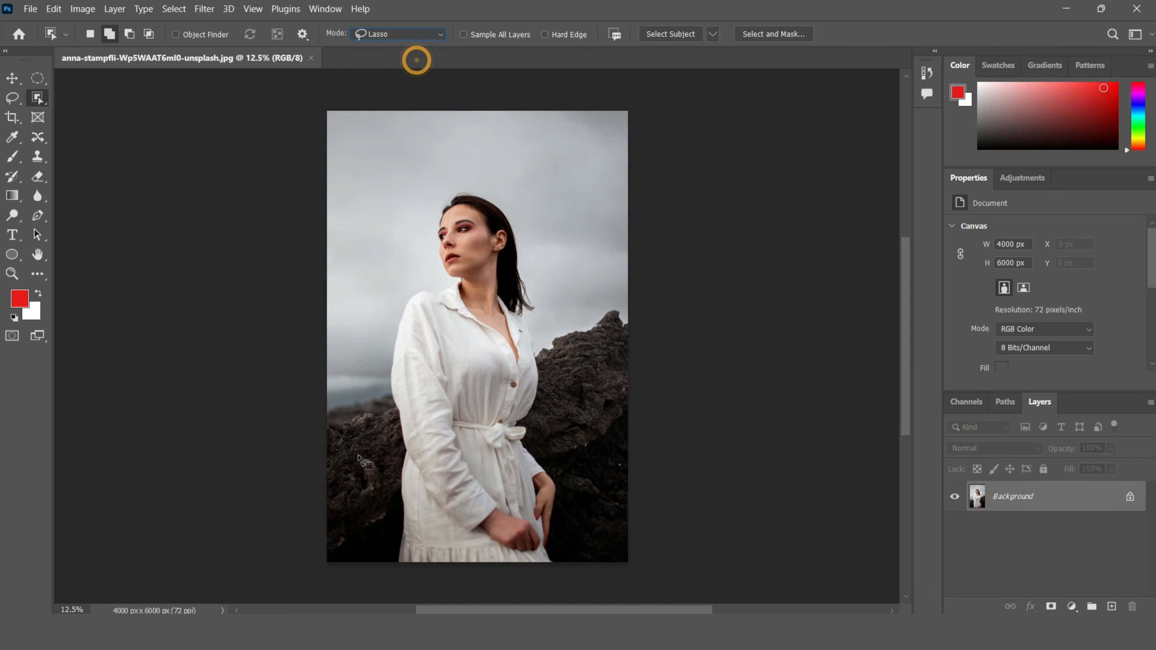
mouse_move(391, 561)
mouse_down()
mouse_move(399, 483)
mouse_move(377, 337)
mouse_move(414, 266)
mouse_move(431, 192)
mouse_move(468, 171)
mouse_move(524, 199)
mouse_move(539, 229)
mouse_move(577, 537)
mouse_move(563, 574)
mouse_move(447, 581)
mouse_move(392, 576)
mouse_up()
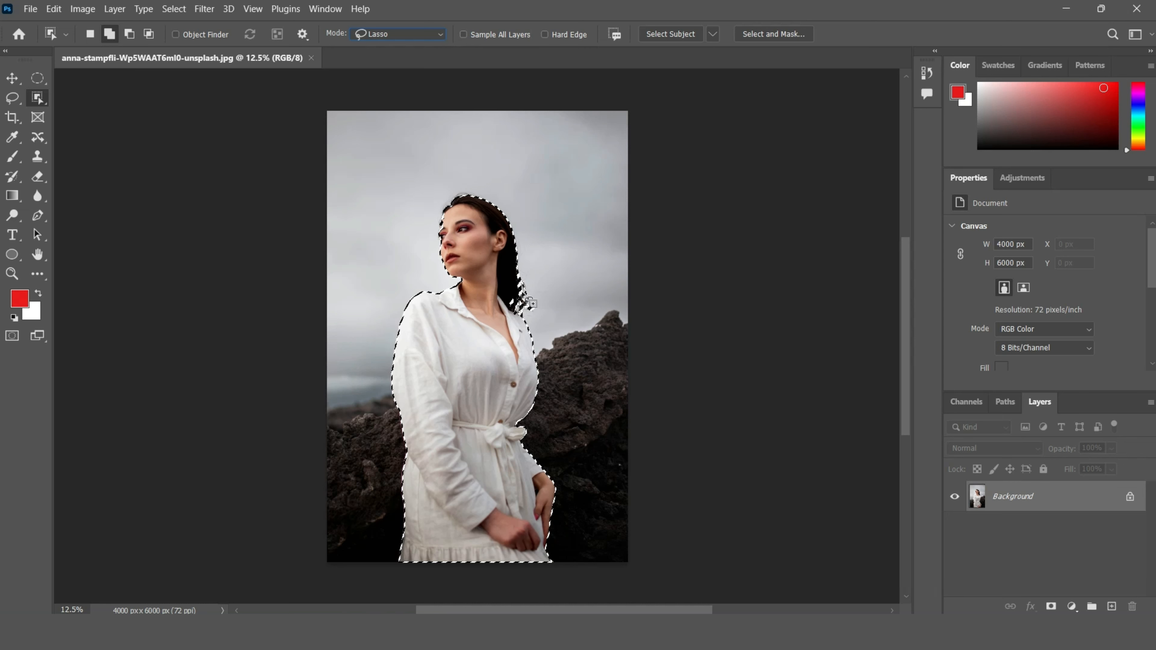
key(alt)
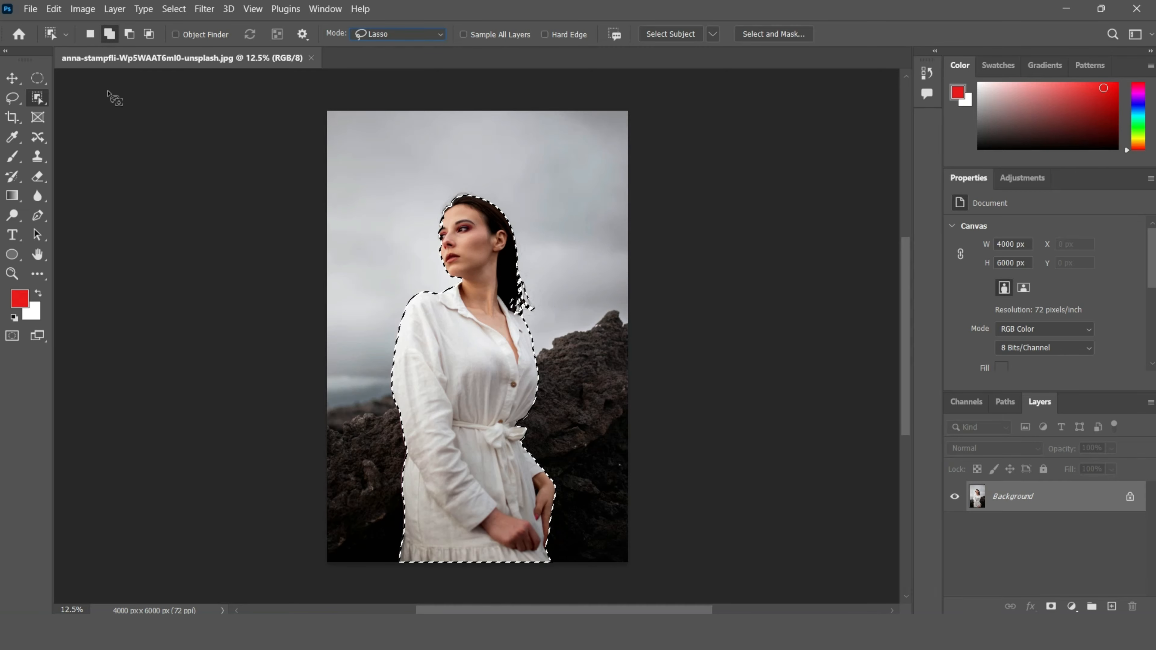
Step: Inspect the selection edges around the woman's hair and shoulders up close, then deselect
click(12, 78)
scroll(535, 303, up, 5)
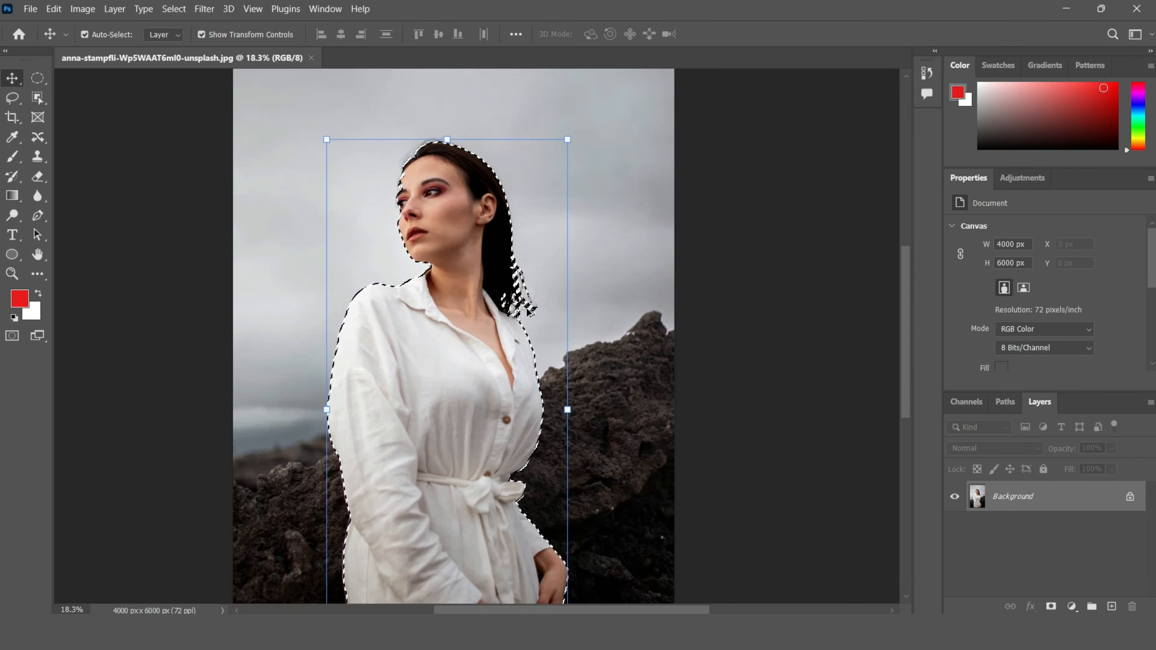
scroll(526, 312, up, 3)
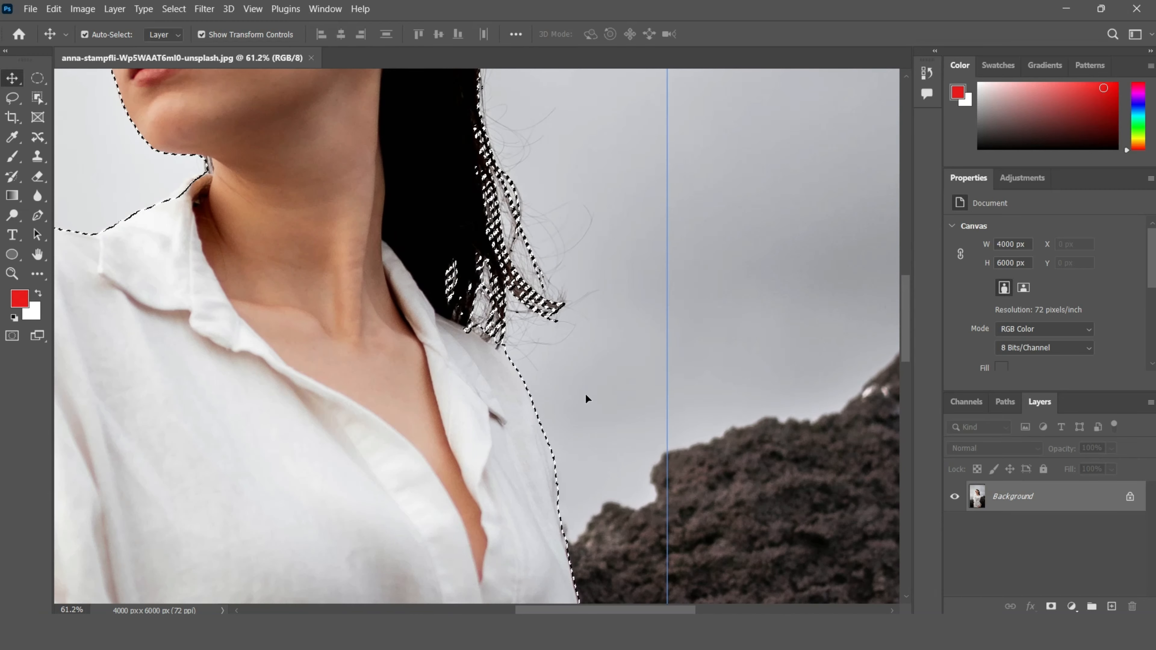
scroll(577, 381, down, 6)
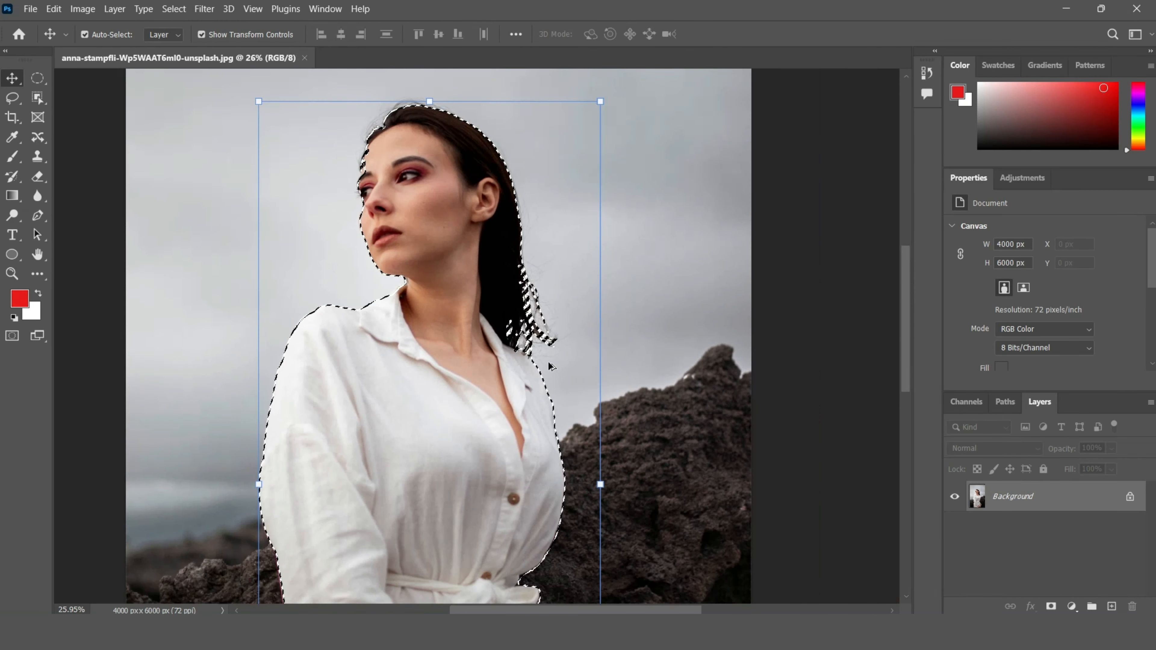
scroll(548, 362, down, 2)
scroll(500, 342, down, 2)
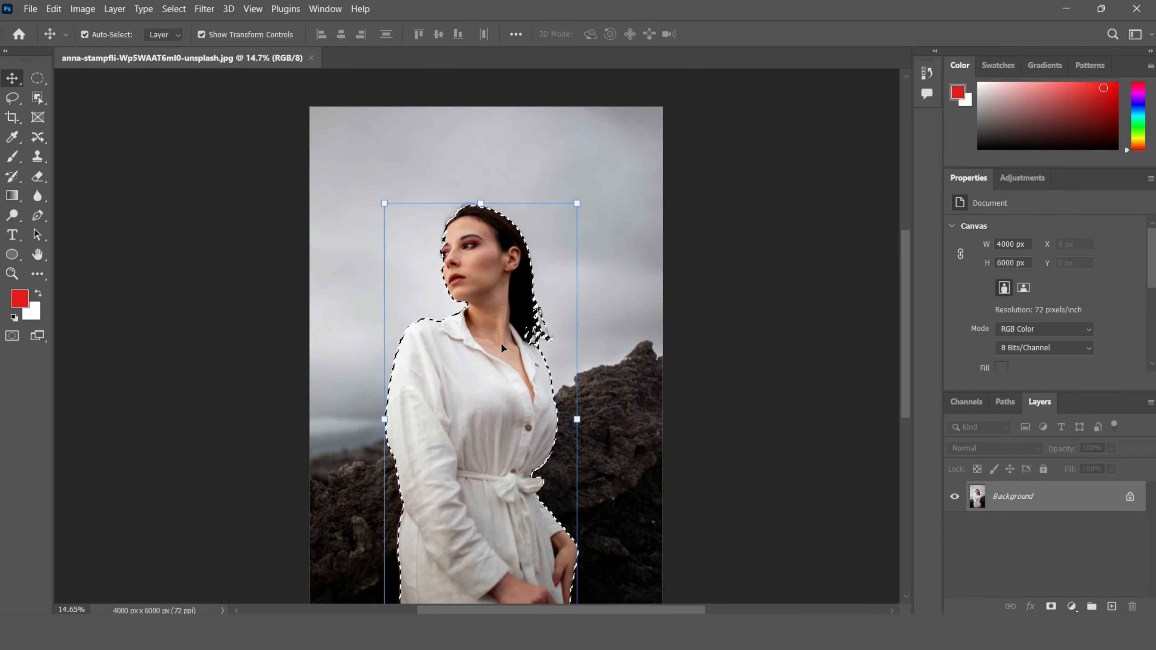
scroll(501, 348, down, 1)
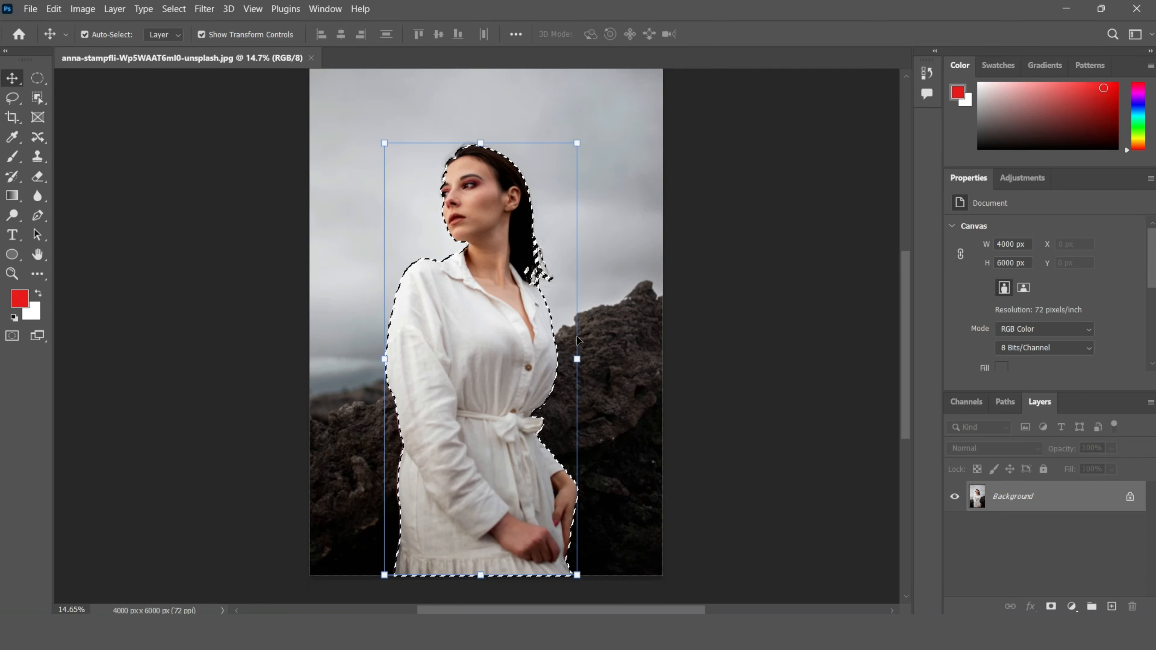
key(ctrl+d)
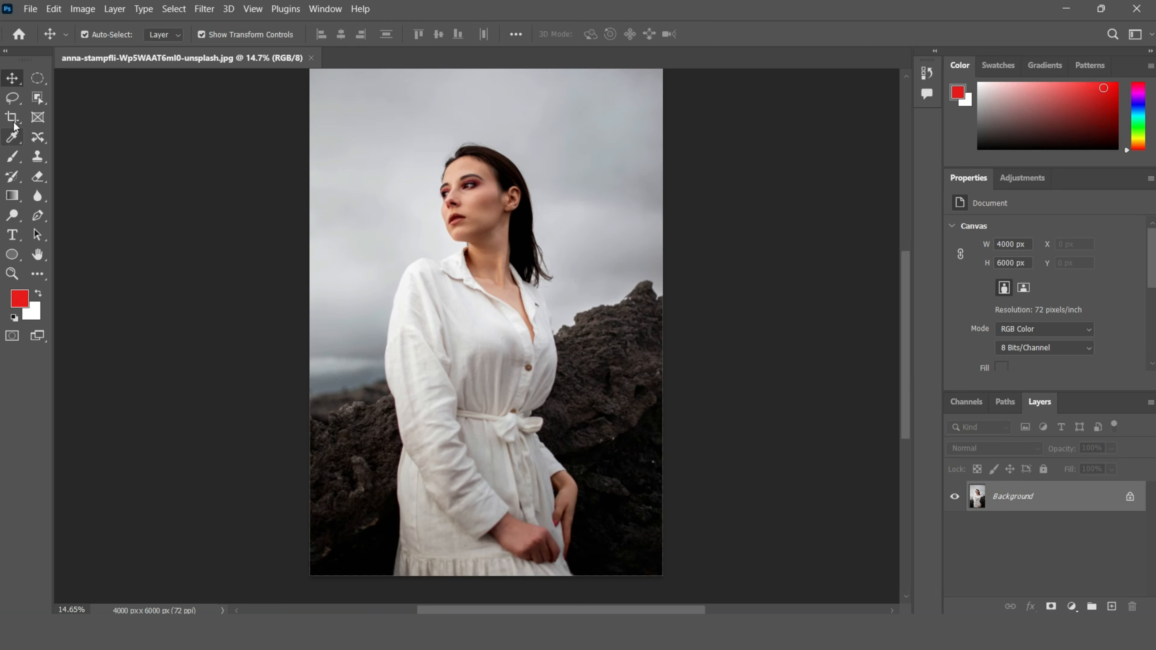
Step: Reselect the Object Selection tool and turn Object Finder back on
click(37, 98)
click(44, 100)
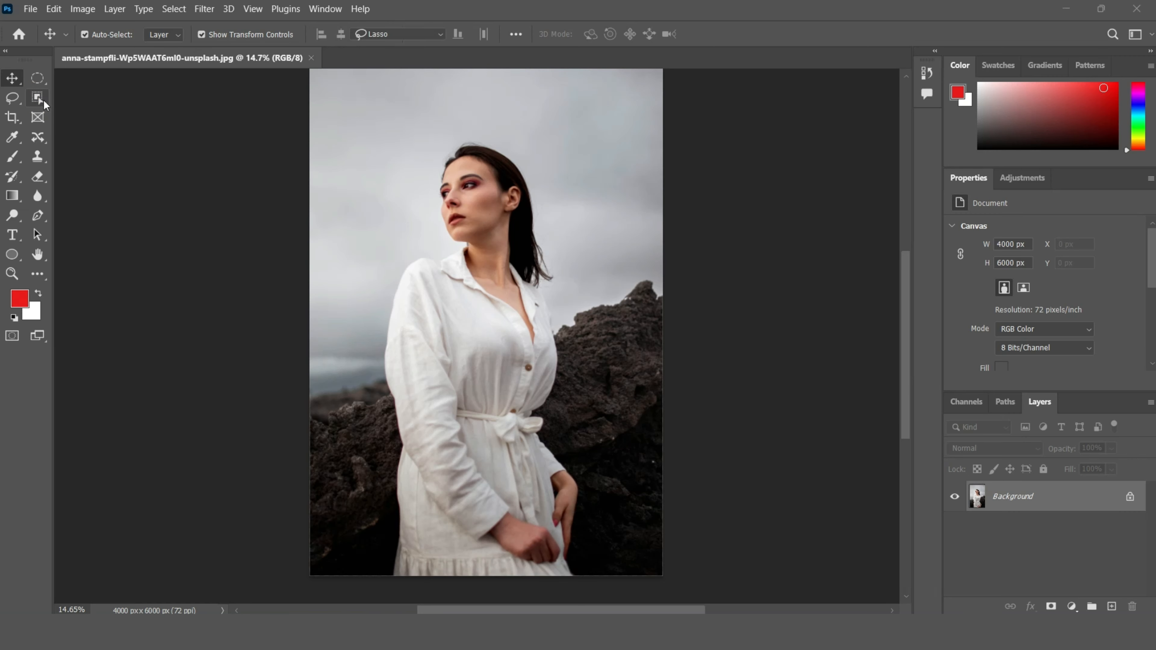
click(98, 99)
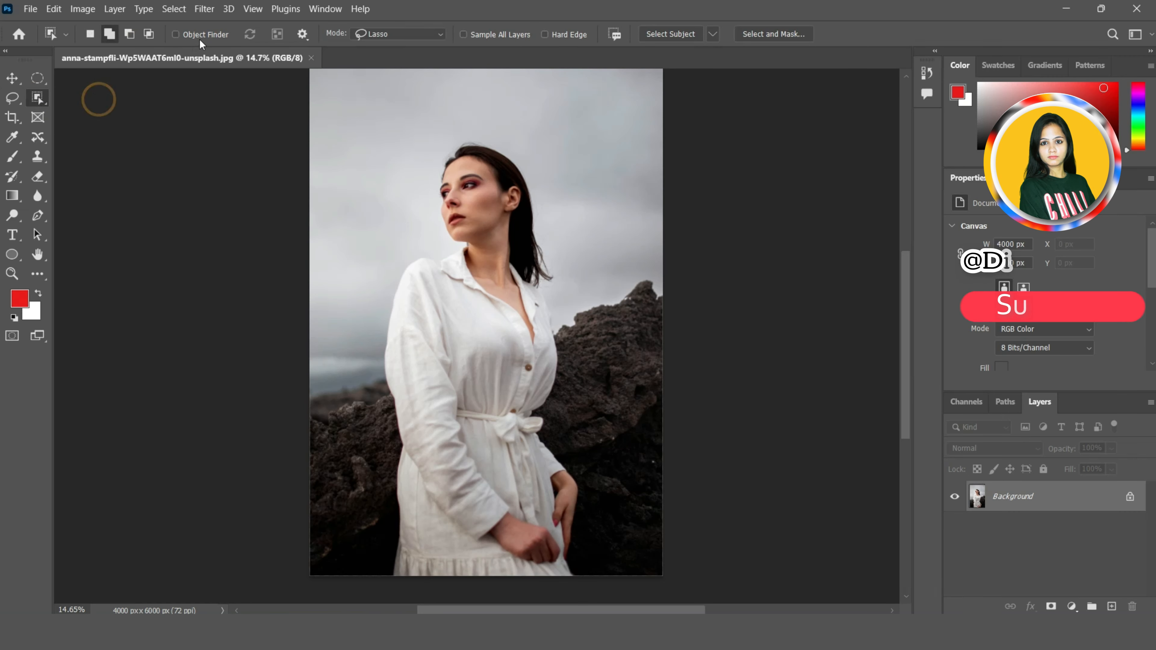
click(185, 34)
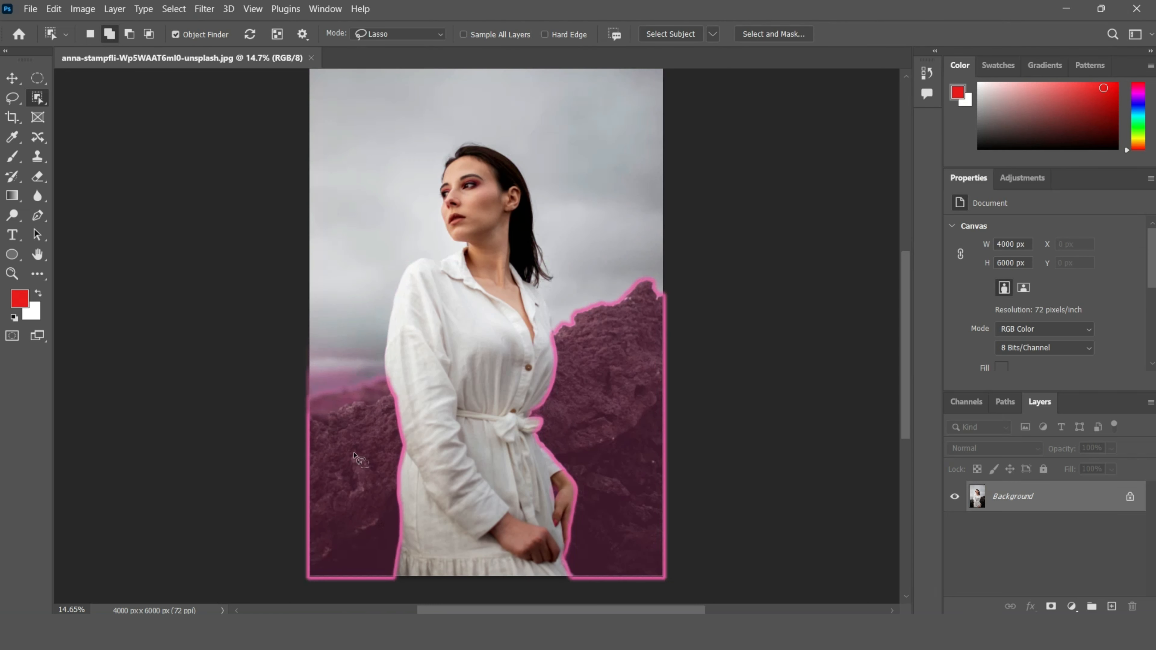
Step: Try to select the rocks by picking their highlighted area, dismissing the error
click(355, 455)
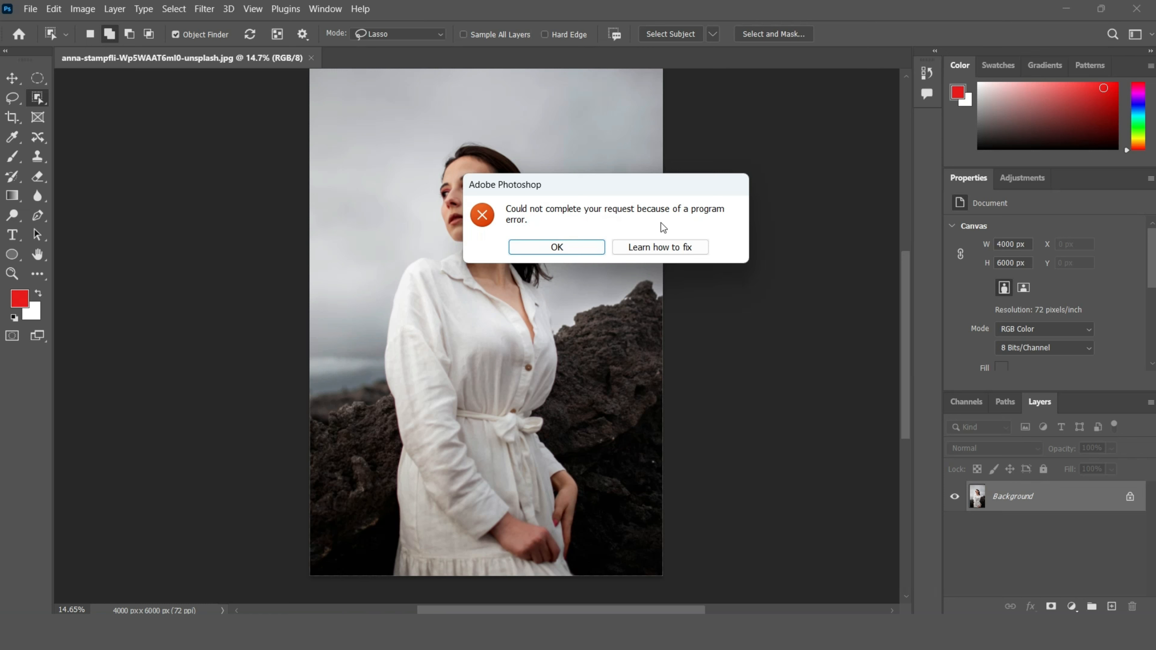
click(574, 245)
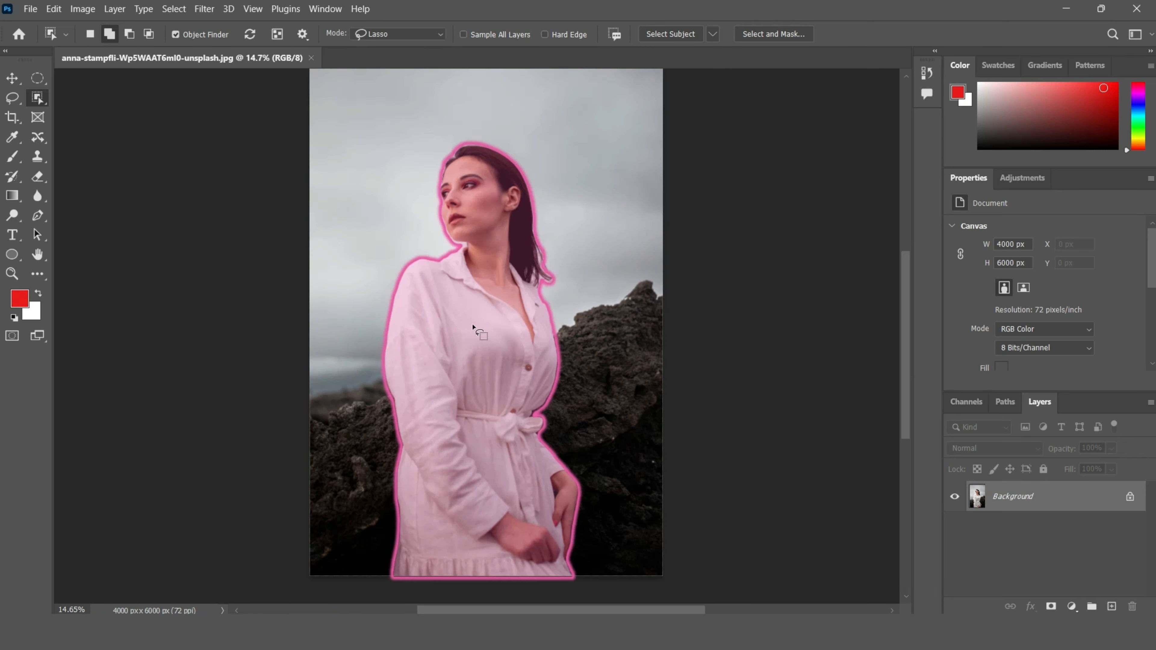
Step: Select the woman by picking her highlighted outline, check the selection, and deselect
scroll(473, 326, down, 3)
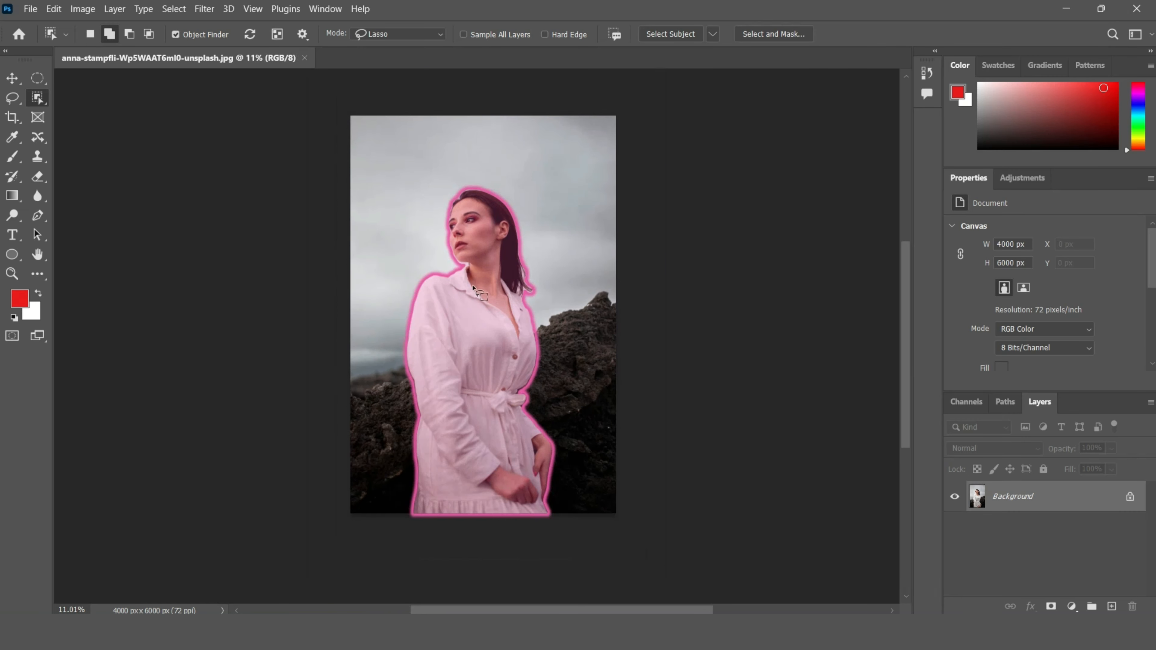
scroll(455, 315, up, 1)
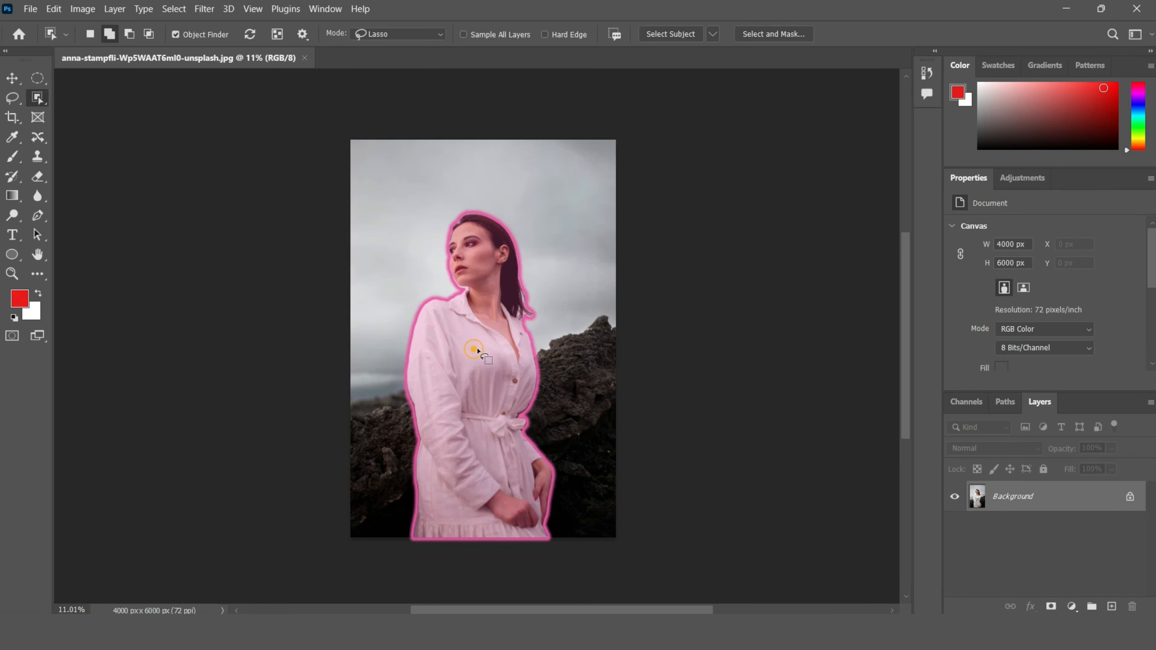
click(436, 338)
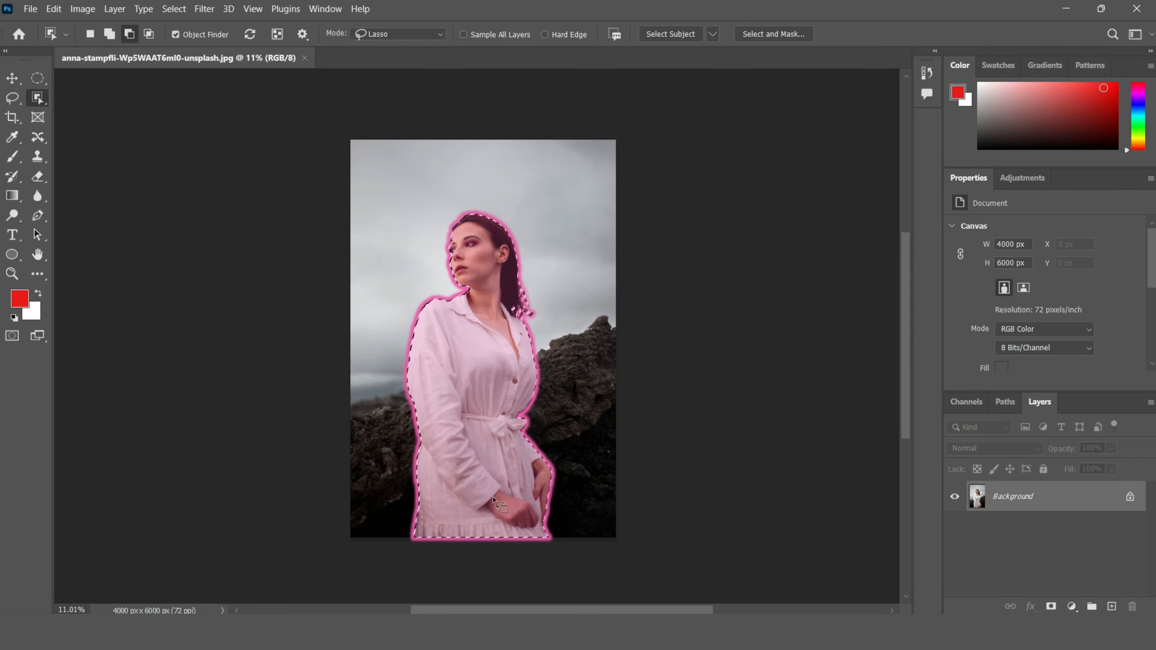
alt+scroll(544, 482, up, 1)
alt+scroll(543, 483, up, 1)
alt+scroll(501, 482, down, 2)
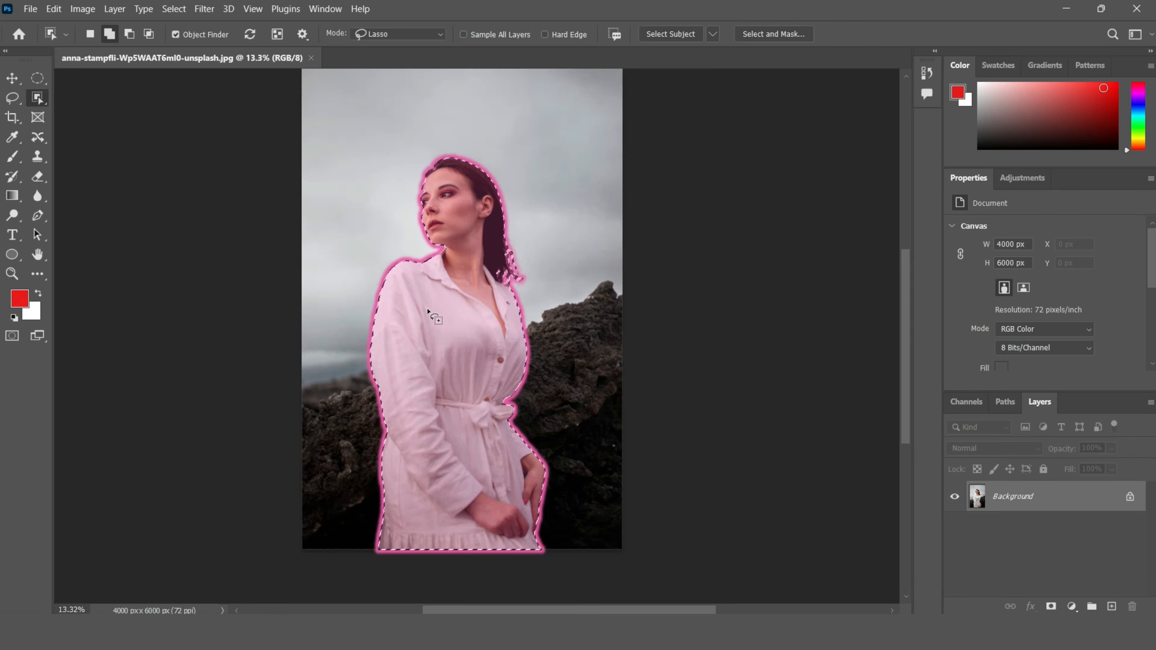
key(ctrl+d)
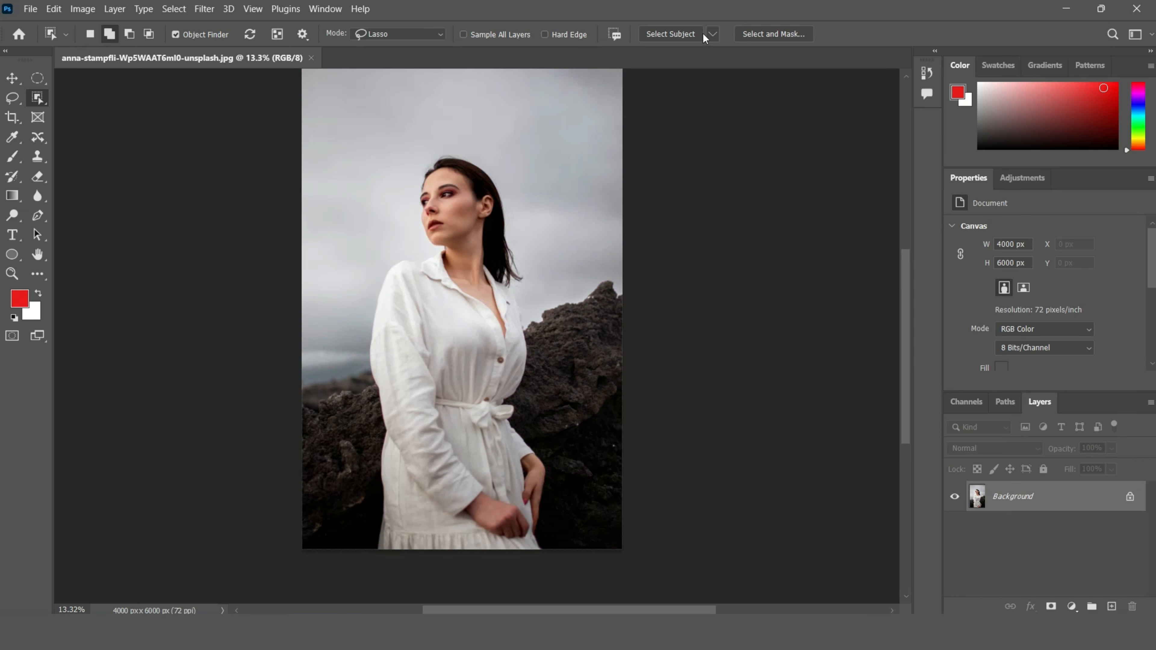
Step: Apply Select Subject to the photo, then deselect
click(681, 32)
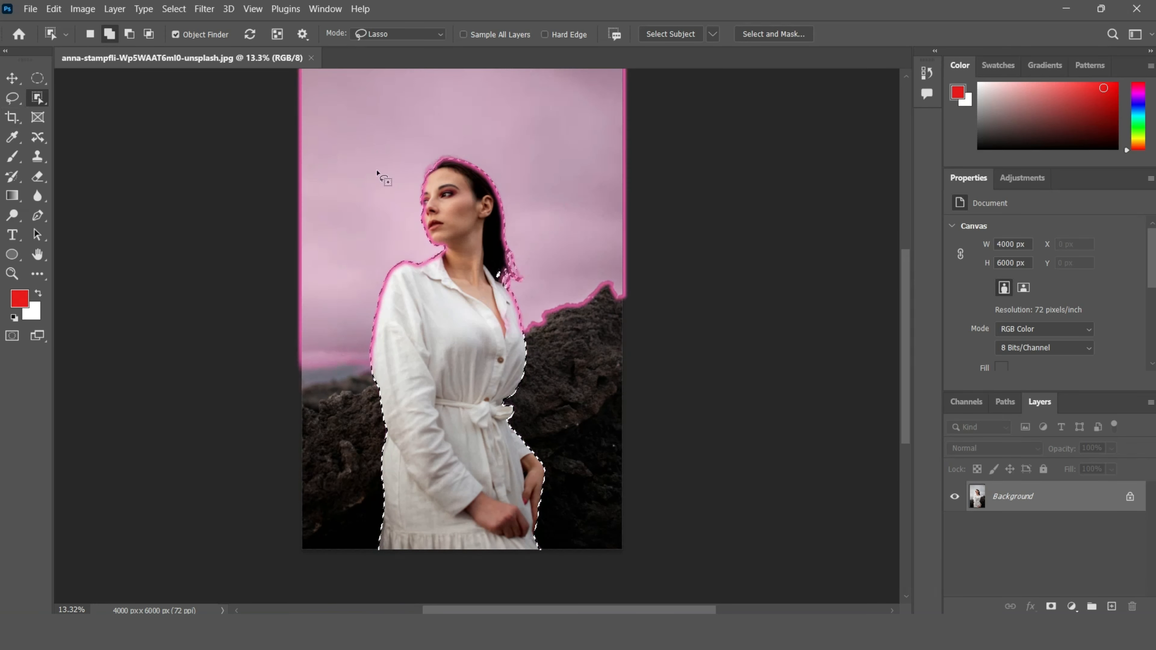
key(ctrl+d)
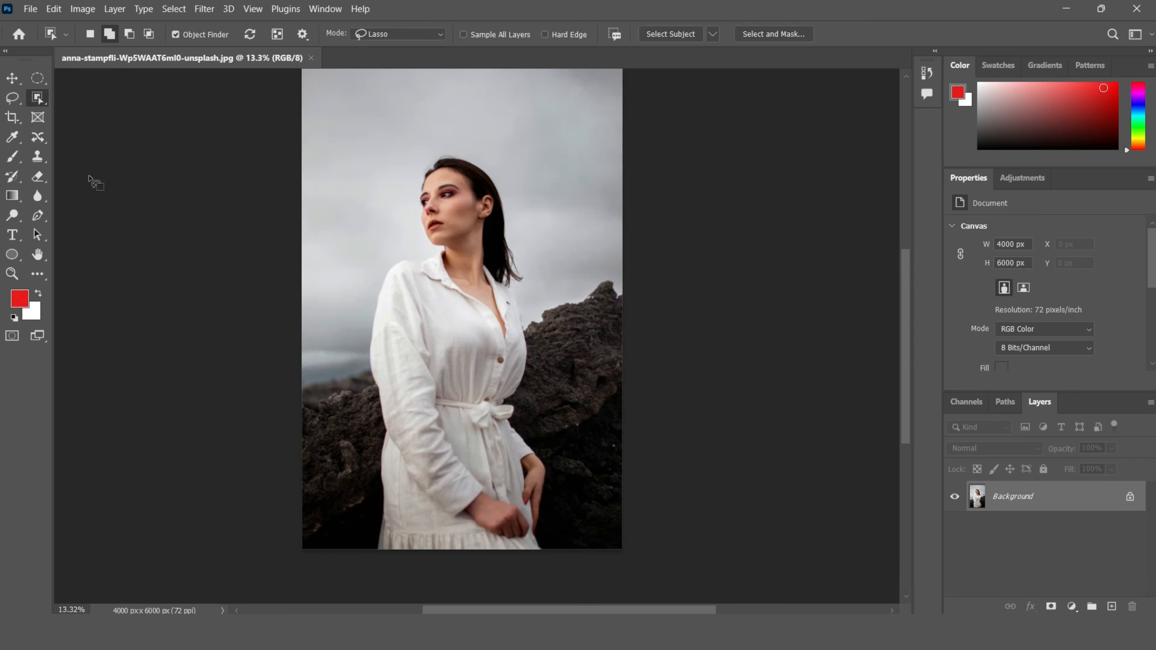
Step: Switch to the Quick Selection tool
right_click(40, 95)
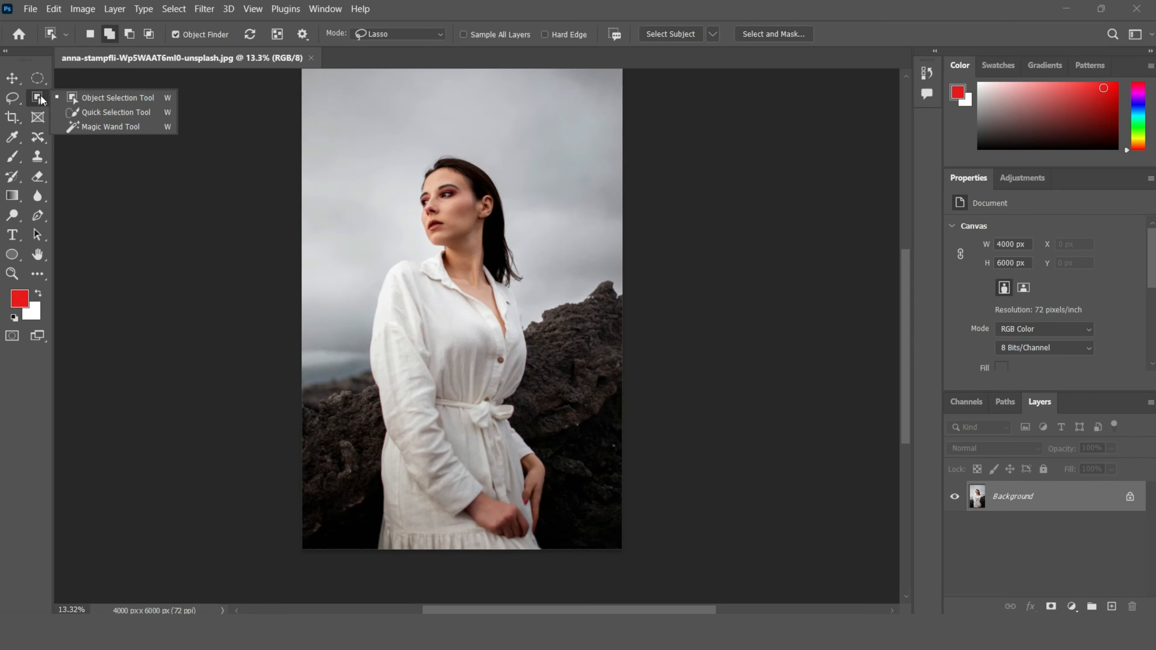
click(106, 114)
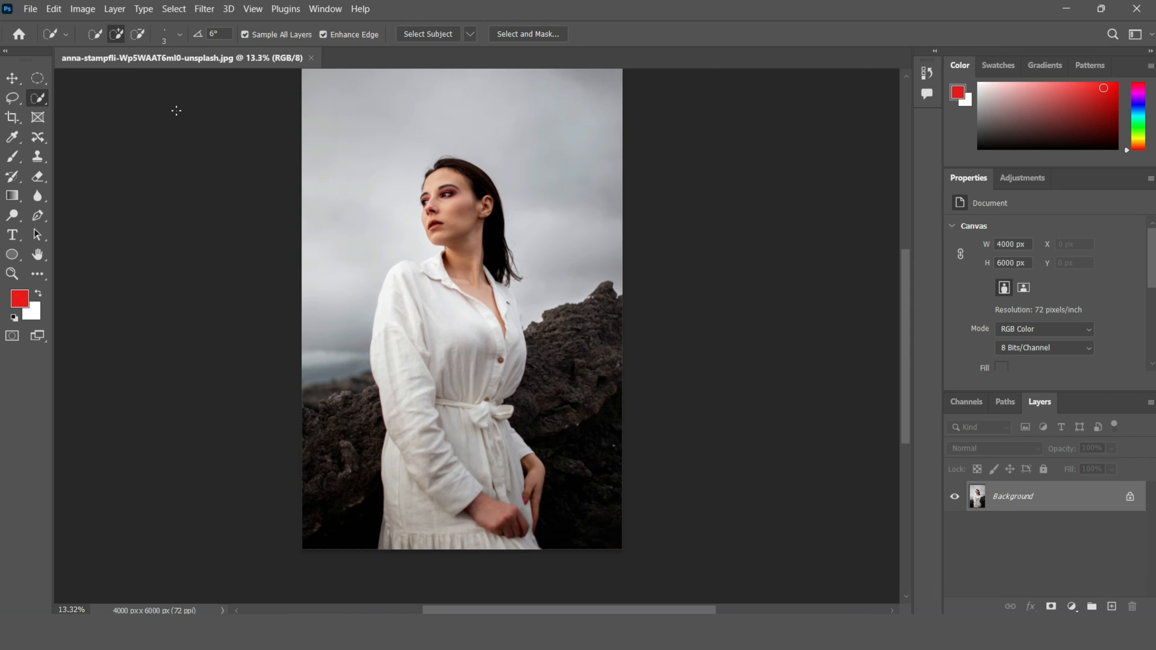
Step: Open brad-fickeisen-CiVX7MoiLSc-unsplash from the photoshop content folder and close the portrait document
click(23, 9)
click(61, 42)
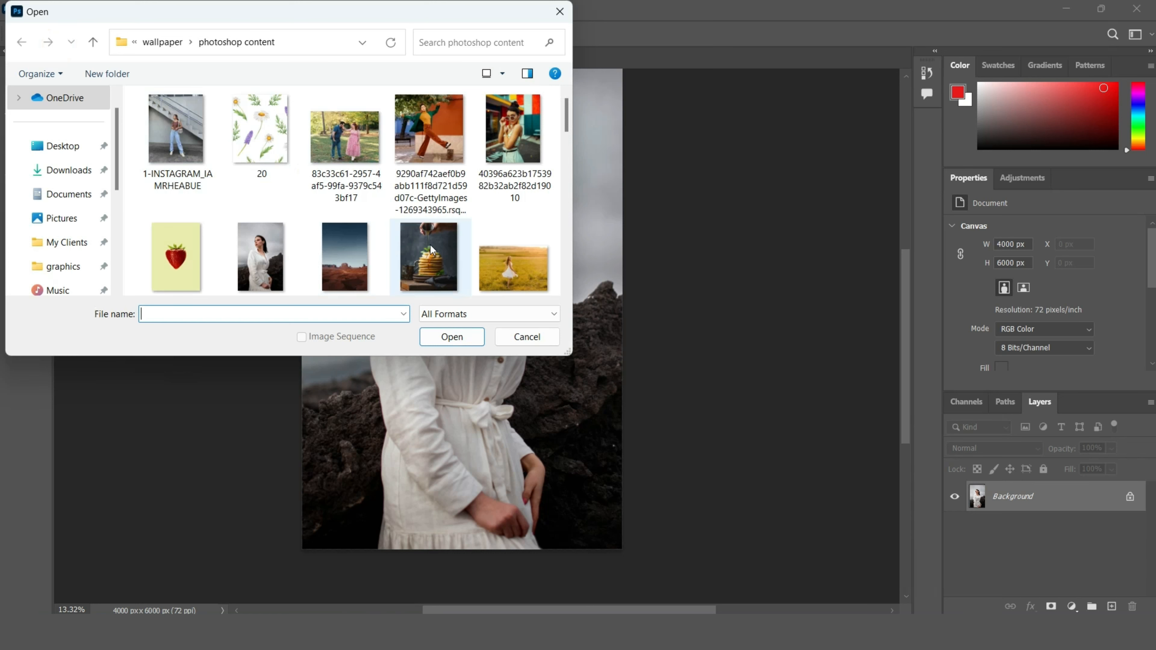
scroll(430, 245, down, 1)
click(367, 249)
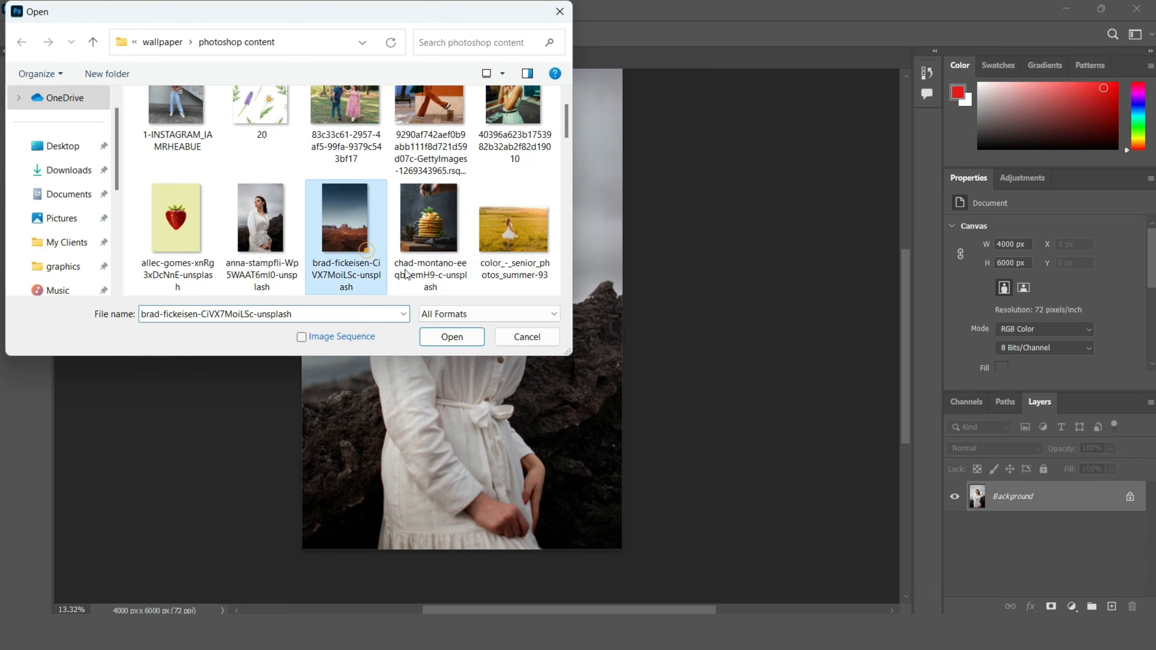
click(457, 339)
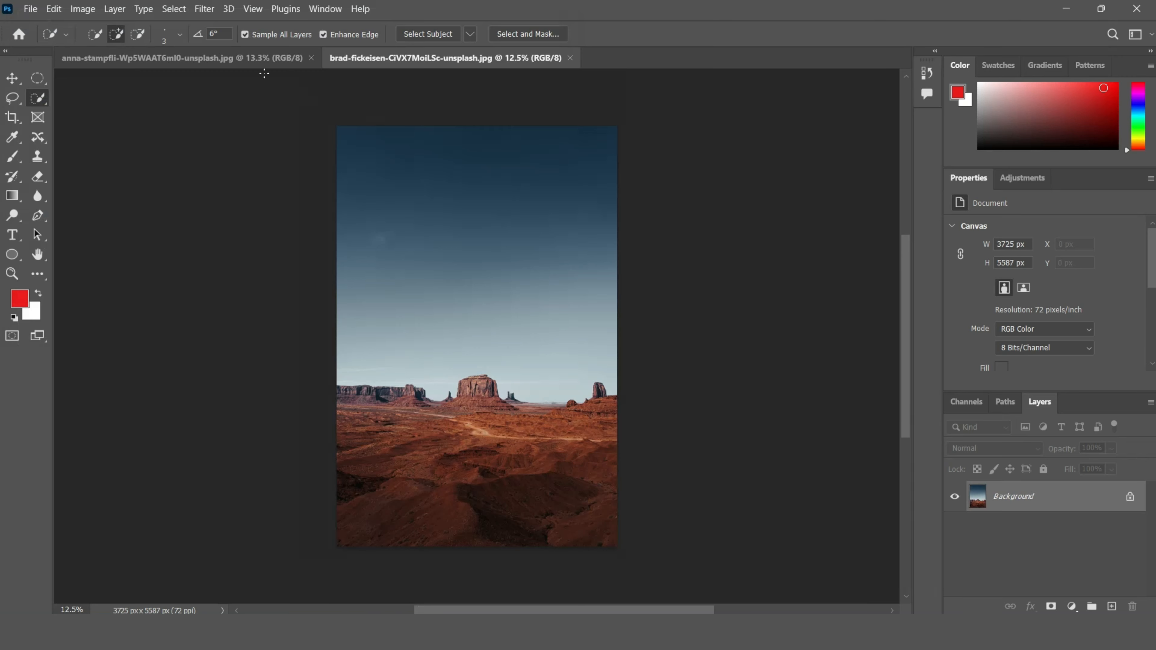
click(310, 57)
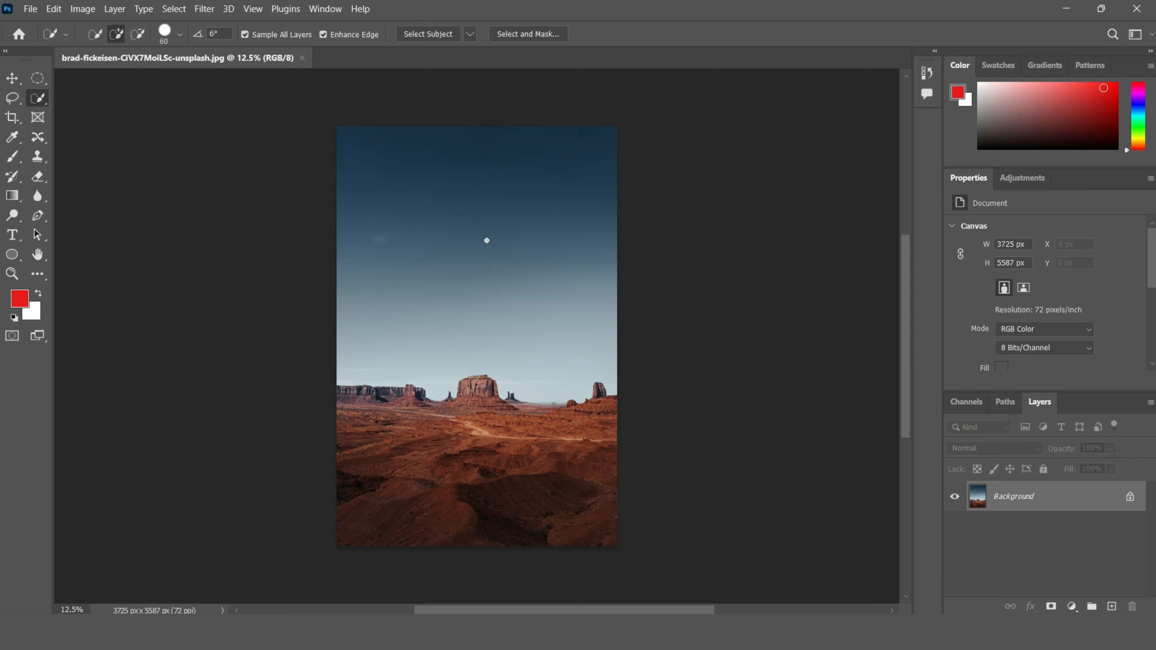
Step: Set the Quick Selection brush size to 700
key(bracketright)
key(bracketright)
key(bracketright)
key(bracketright)
key(bracketright)
key(bracketright)
key(bracketright)
key(bracketright)
key(bracketright)
key(bracketright)
key(bracketright)
key(bracketright)
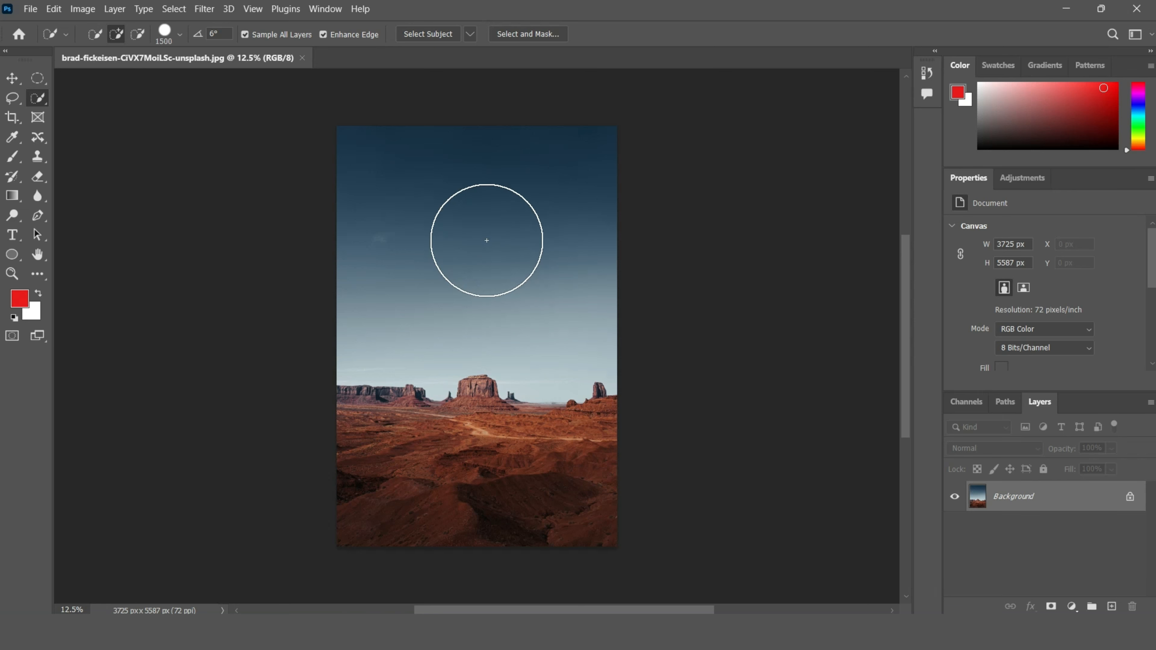
key(bracketleft)
key(bracketleft)
key(bracketleft)
key(bracketleft)
key(bracketleft)
key(bracketleft)
key(bracketleft)
key(bracketleft)
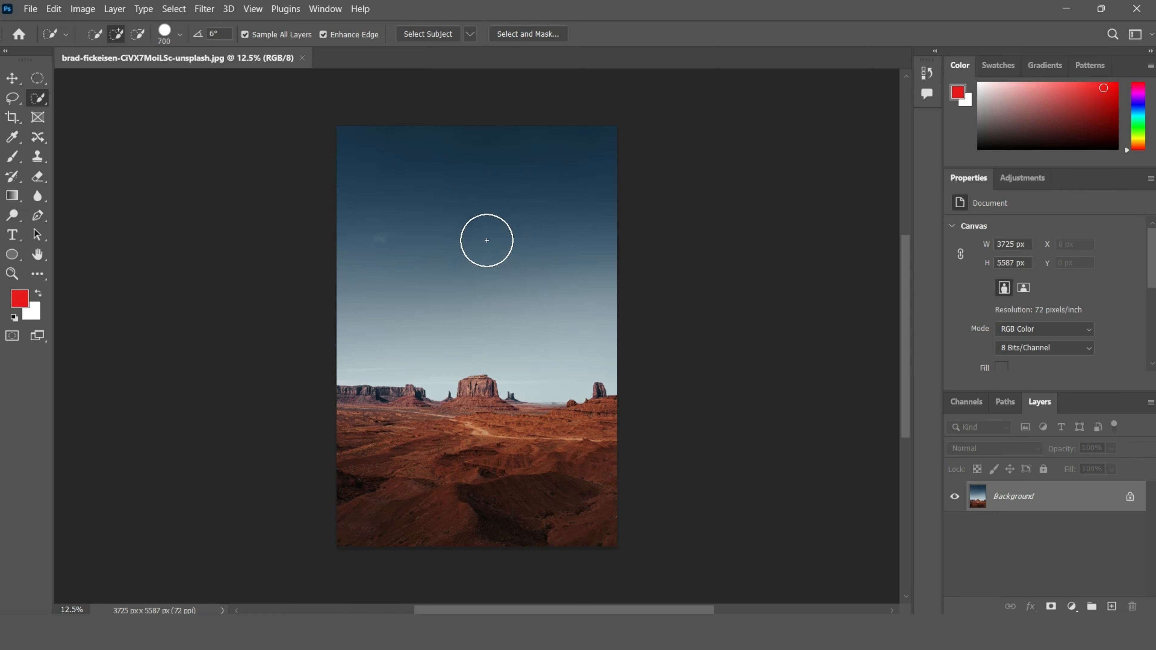
Step: Set the Quick Selection brush size to 250 and paint over the sky to select it
key(bracketleft)
key(bracketleft)
key(bracketleft)
key(bracketleft)
key(bracketleft)
key(bracketleft)
key(bracketright)
key(bracketright)
key(bracketleft)
key(bracketright)
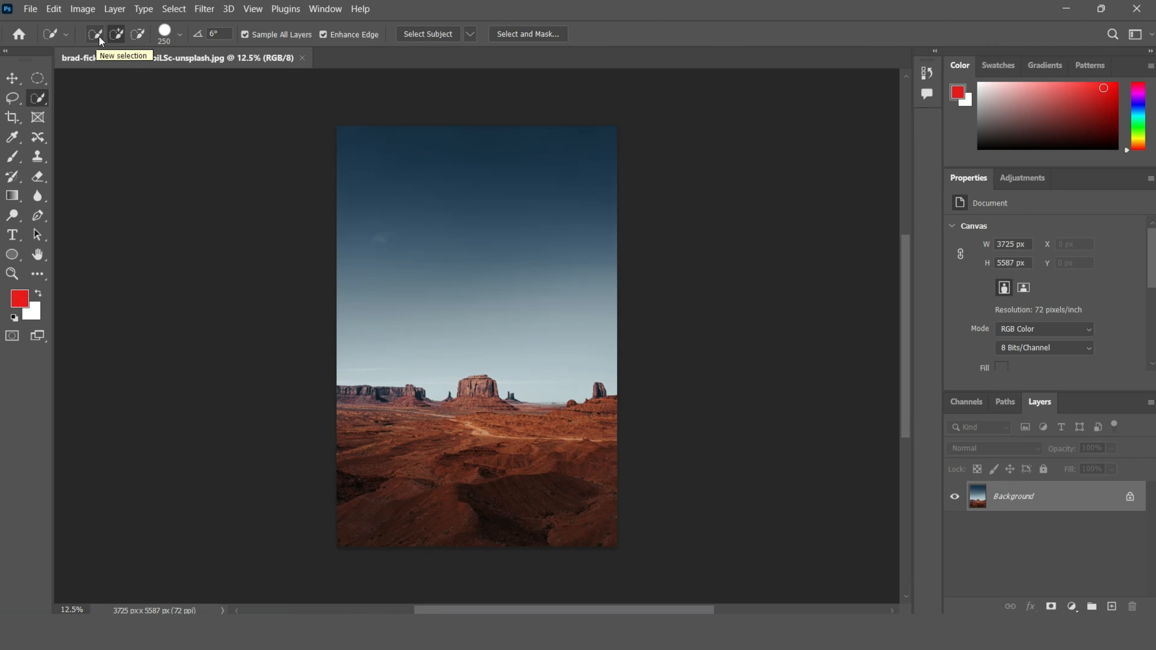
drag(416, 196, 436, 248)
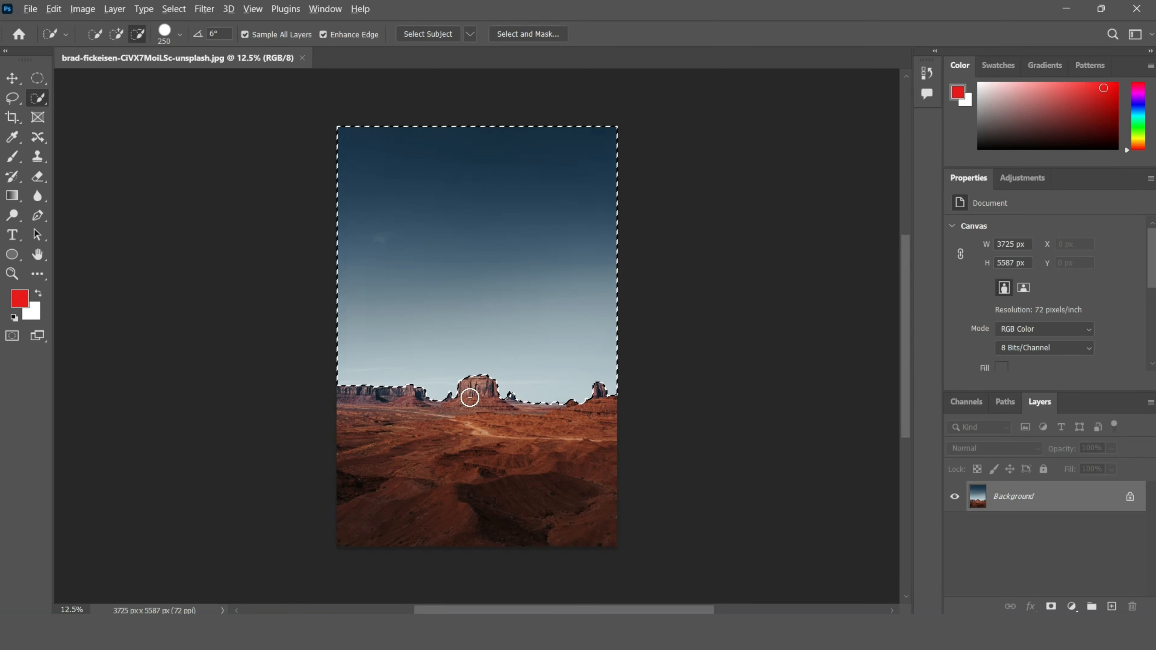
Step: Zoom in and out to inspect the sky selection's edge along the rock formations
scroll(472, 392, up, 4)
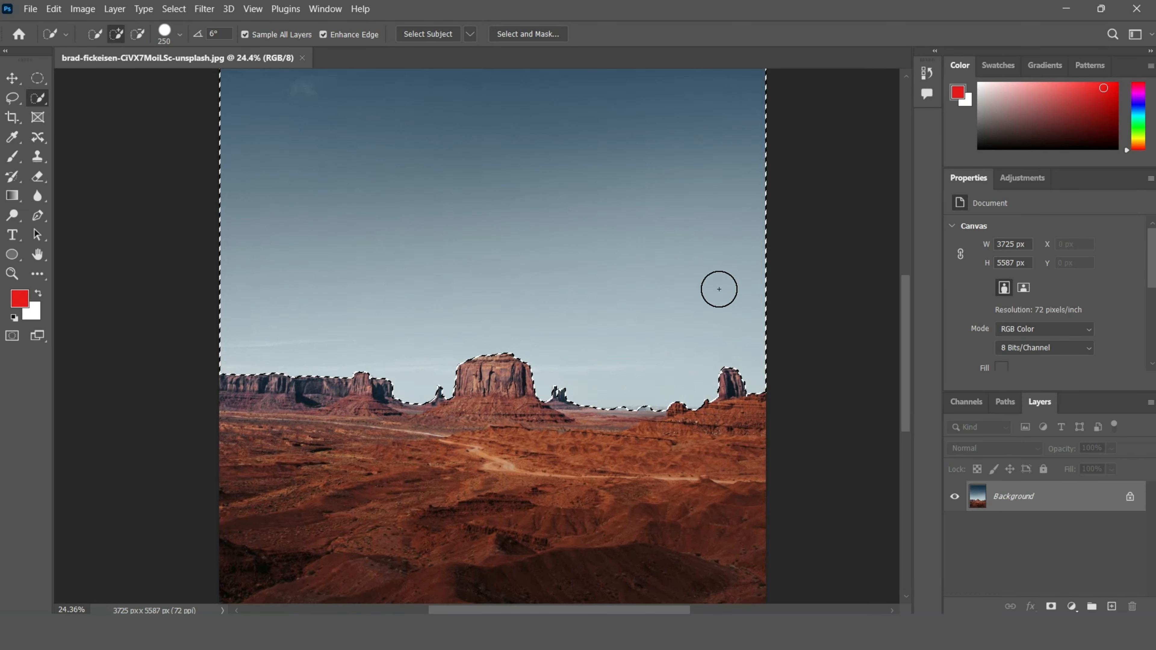
scroll(506, 259, down, 1)
scroll(516, 305, down, 3)
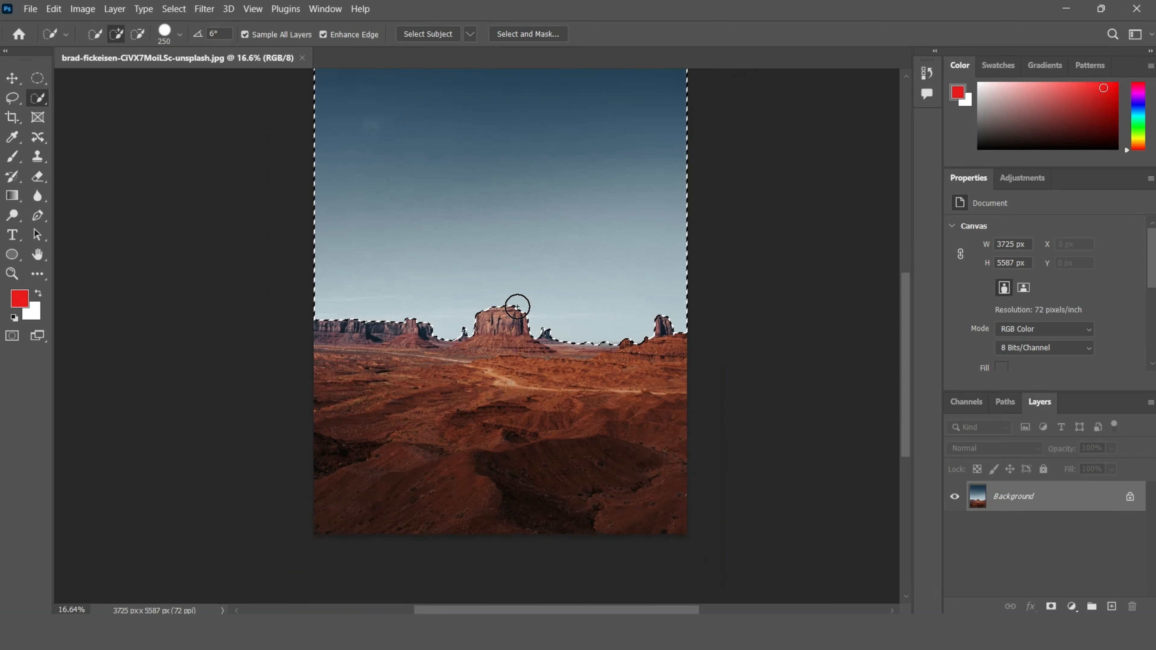
scroll(524, 291, up, 2)
scroll(533, 286, down, 1)
scroll(532, 286, up, 3)
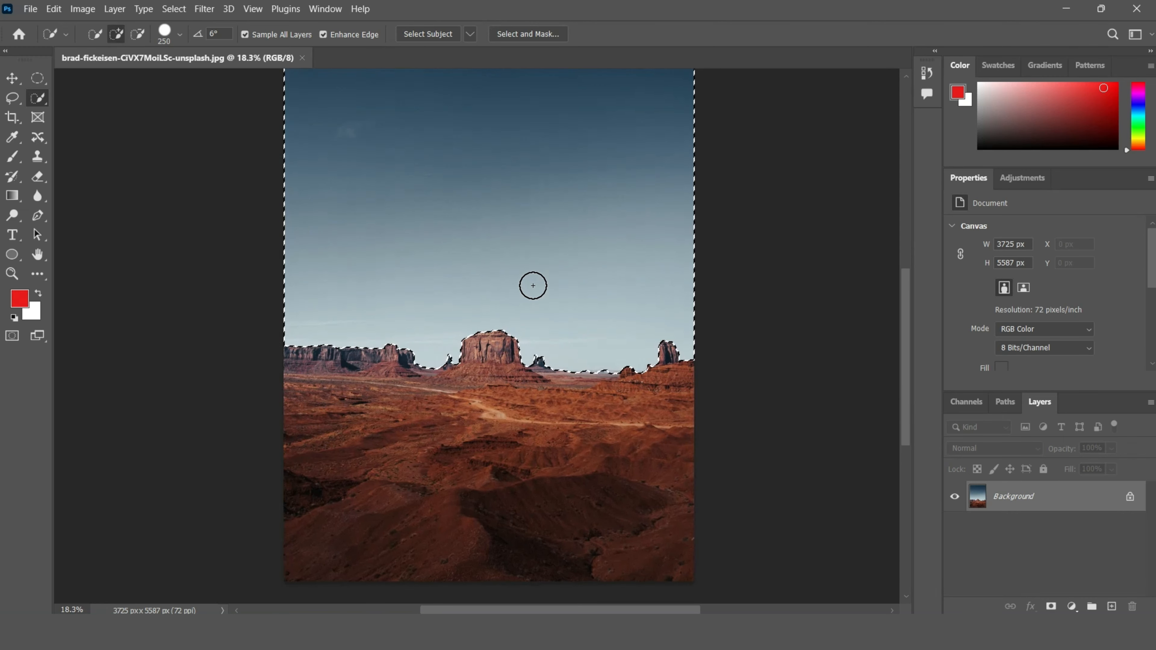
scroll(533, 285, down, 2)
scroll(533, 285, up, 3)
scroll(533, 285, up, 1)
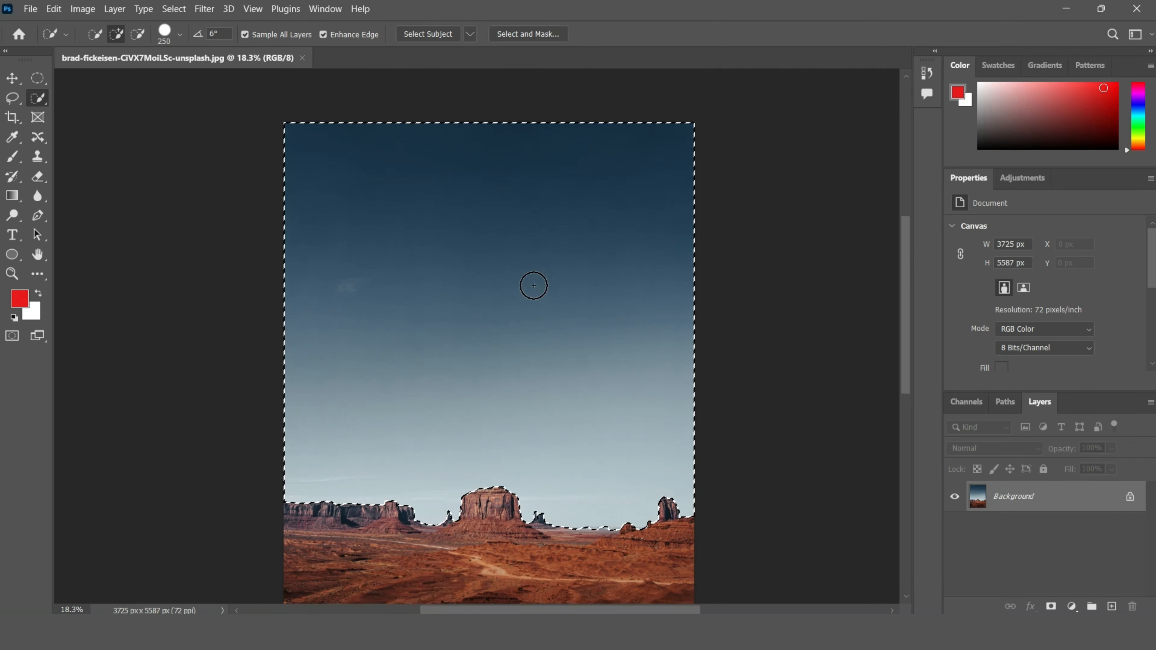
scroll(532, 284, down, 1)
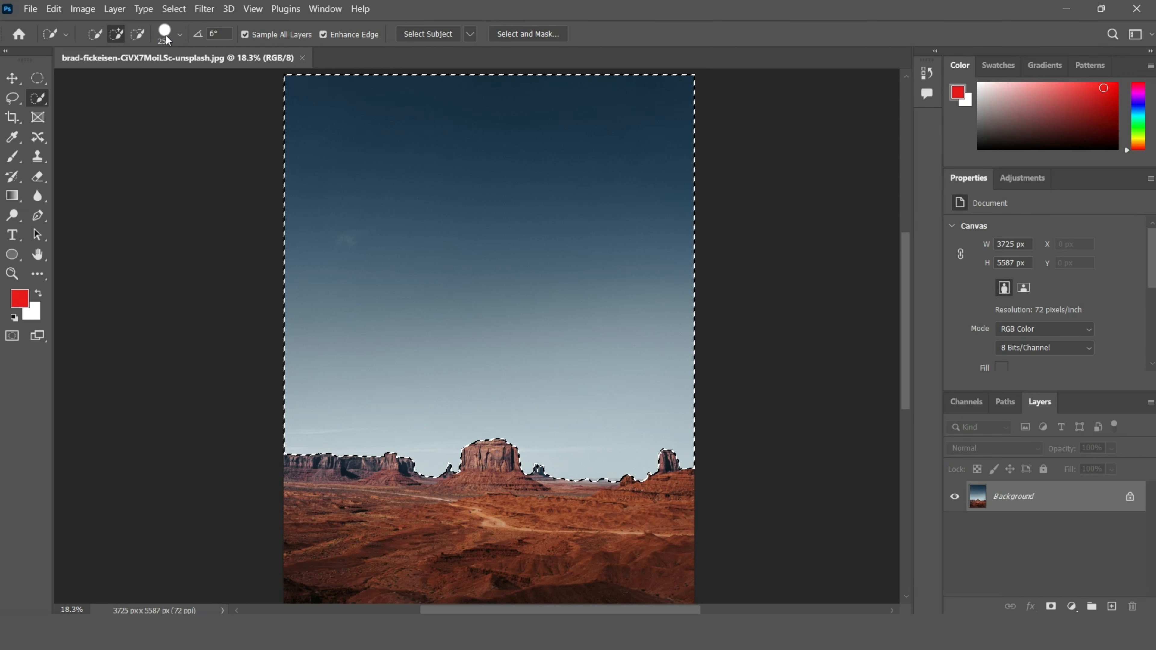
Step: Deselect and repaint the selection over the sky
right_click(456, 241)
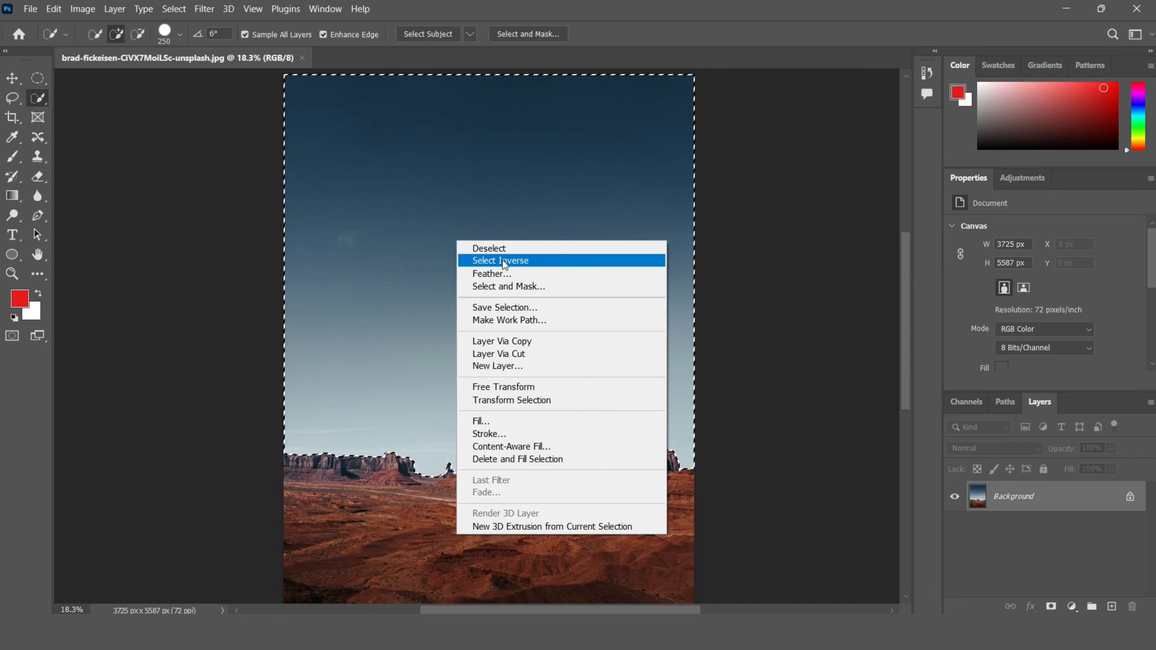
click(495, 248)
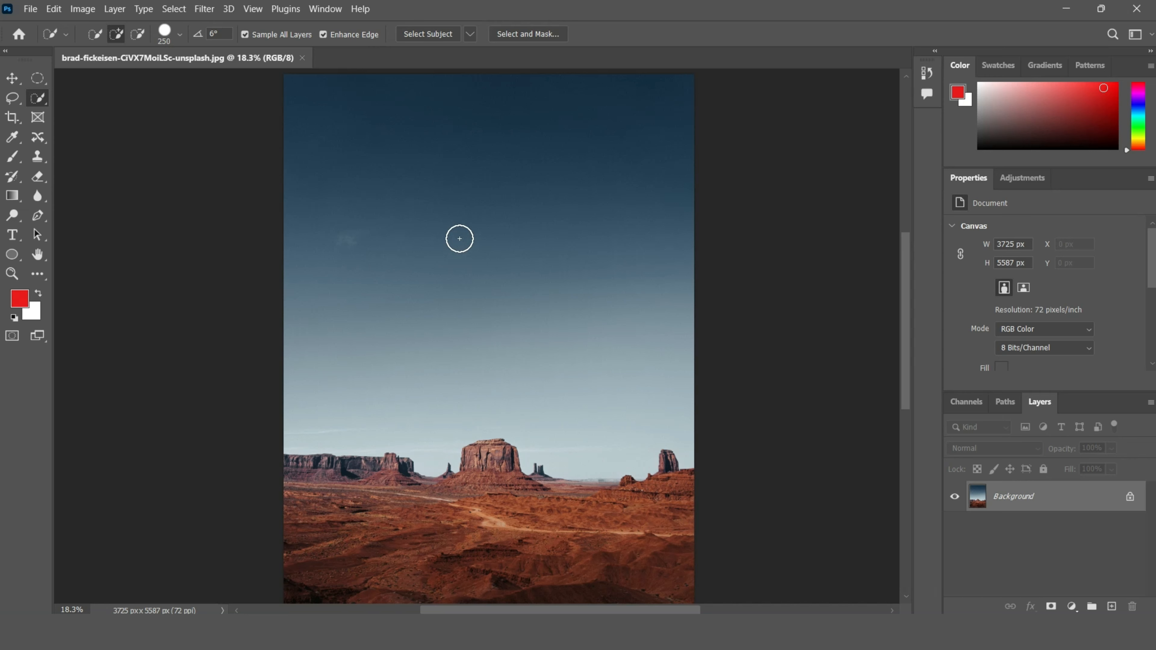
drag(460, 239, 410, 248)
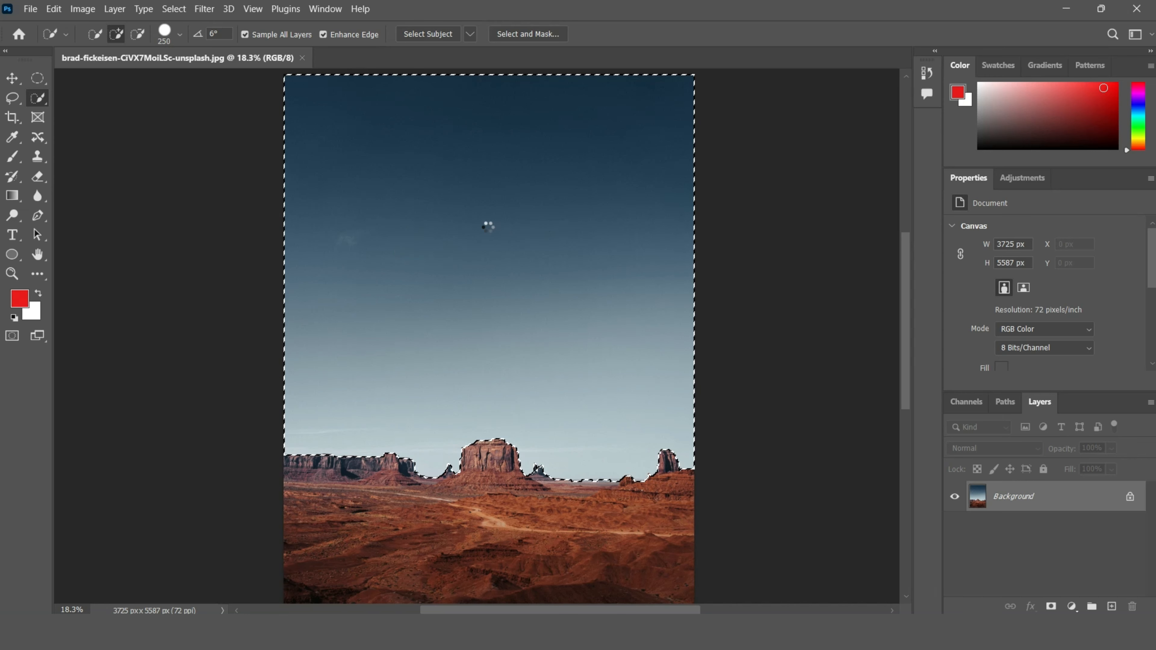
Step: Invert the selection to the desert land and inspect its edge along the skyline
right_click(475, 226)
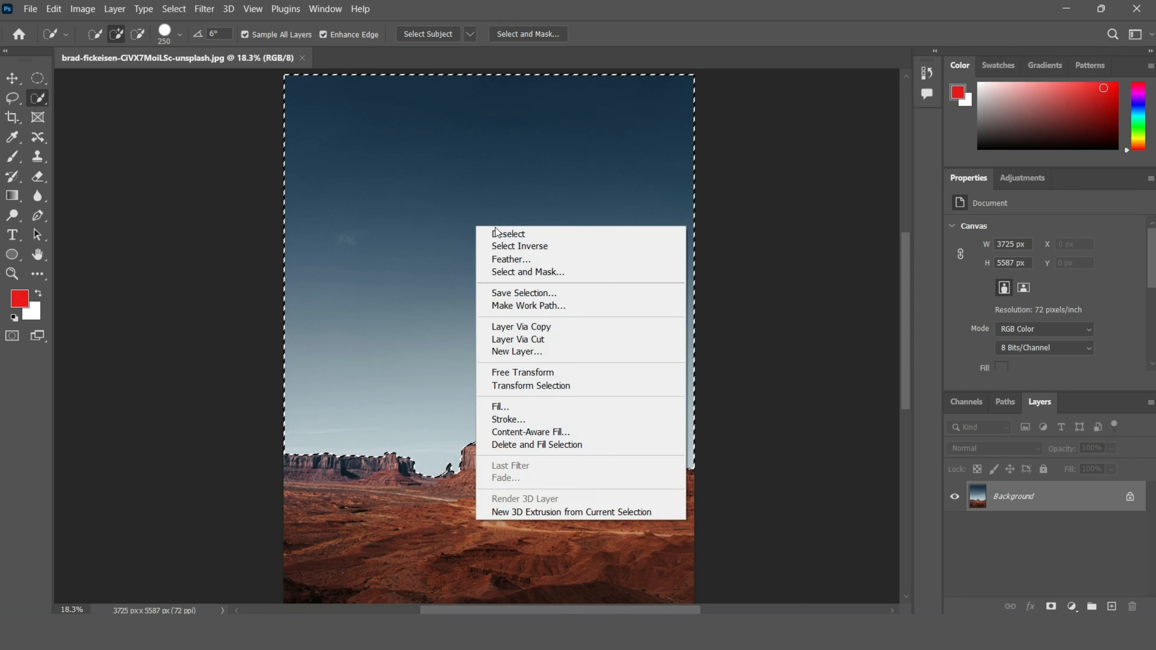
click(505, 246)
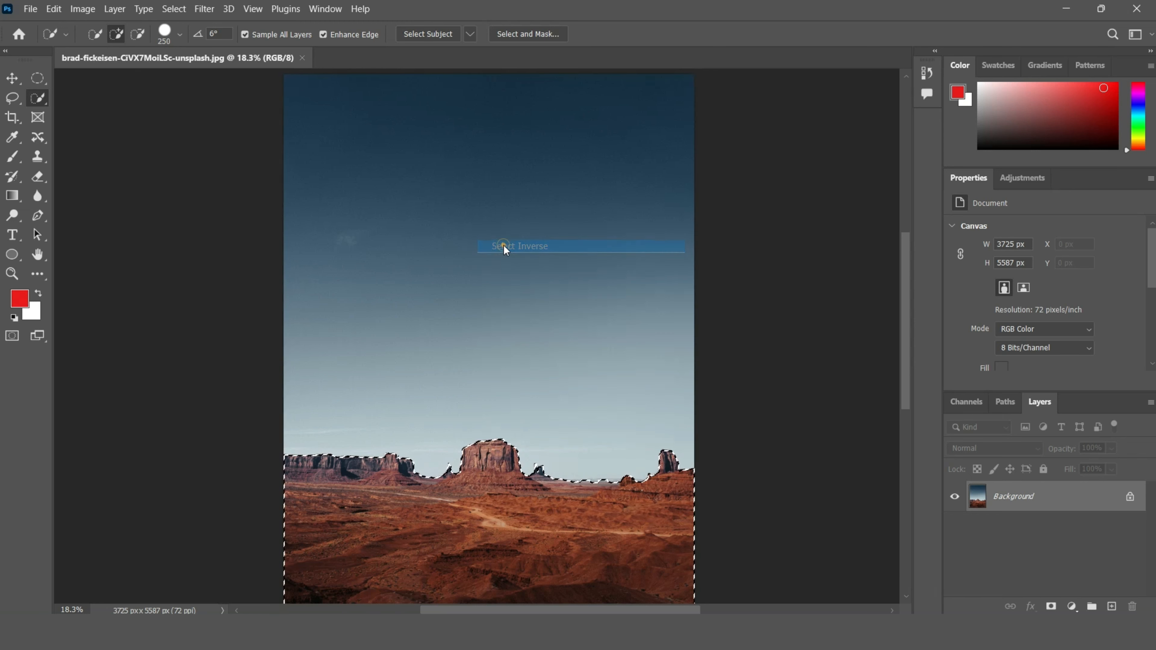
scroll(546, 289, down, 2)
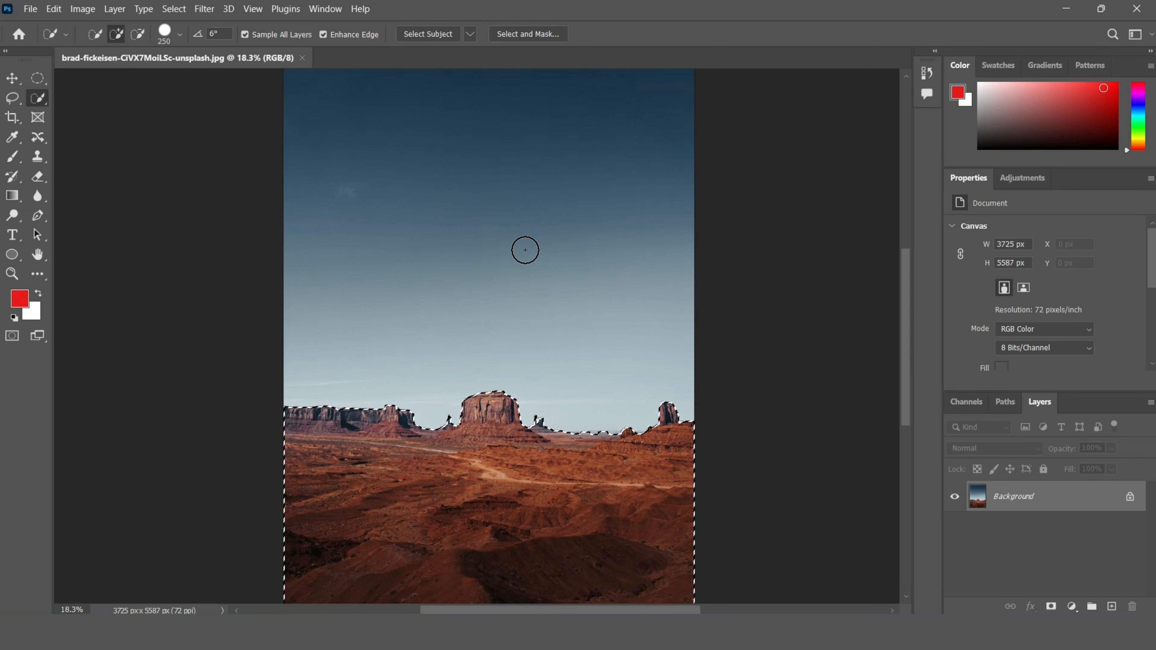
scroll(524, 248, down, 4)
scroll(525, 250, down, 1)
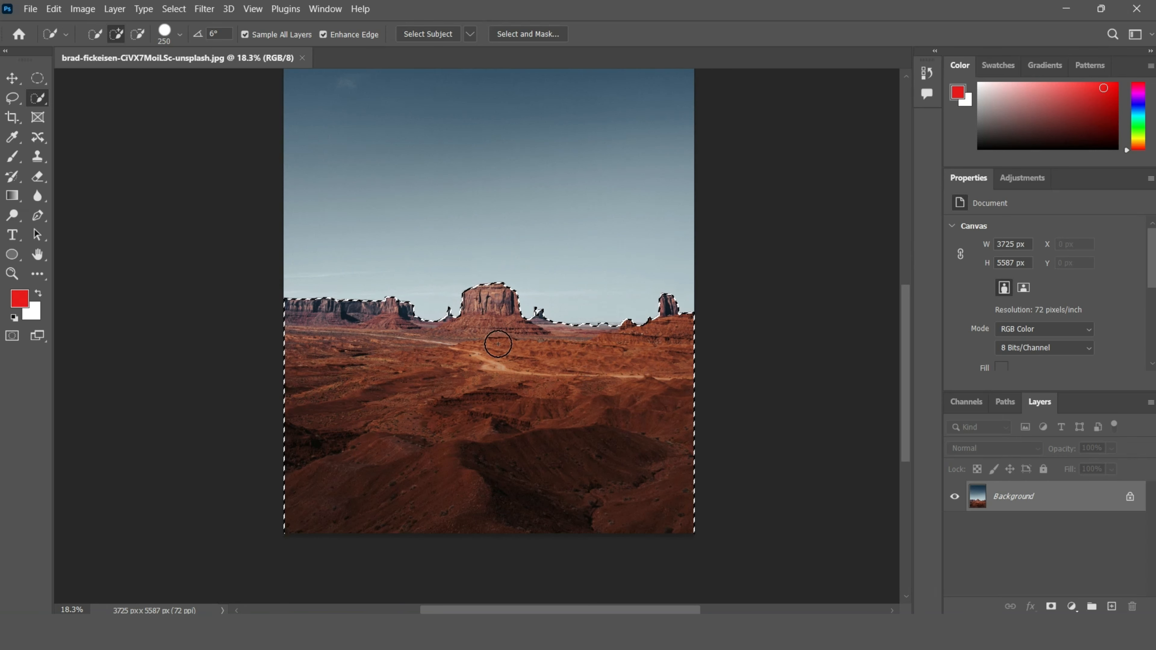
scroll(547, 315, up, 3)
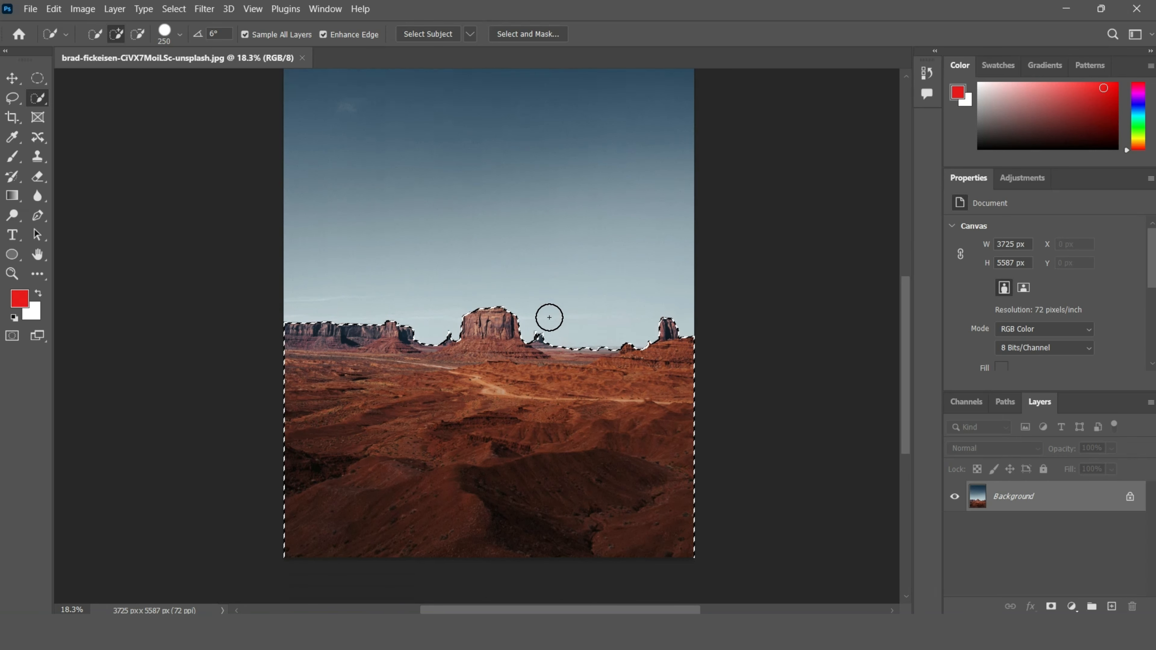
scroll(566, 437, down, 2)
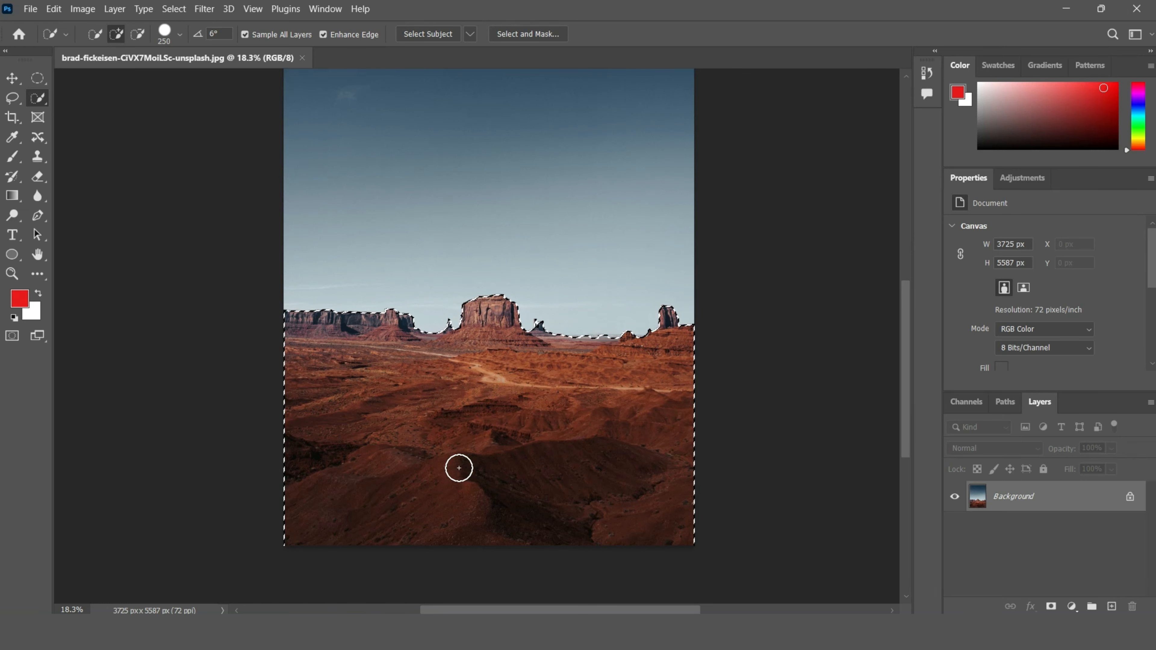
scroll(556, 478, up, 1)
scroll(557, 477, up, 2)
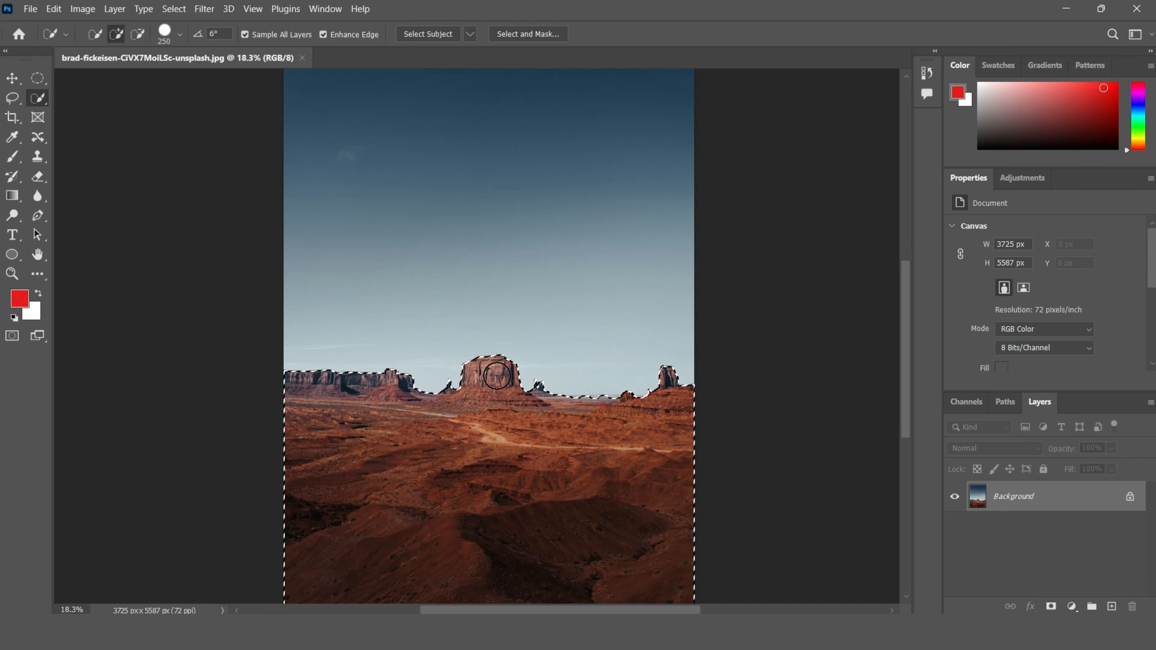
Step: Invert the selection back to the sky
right_click(476, 395)
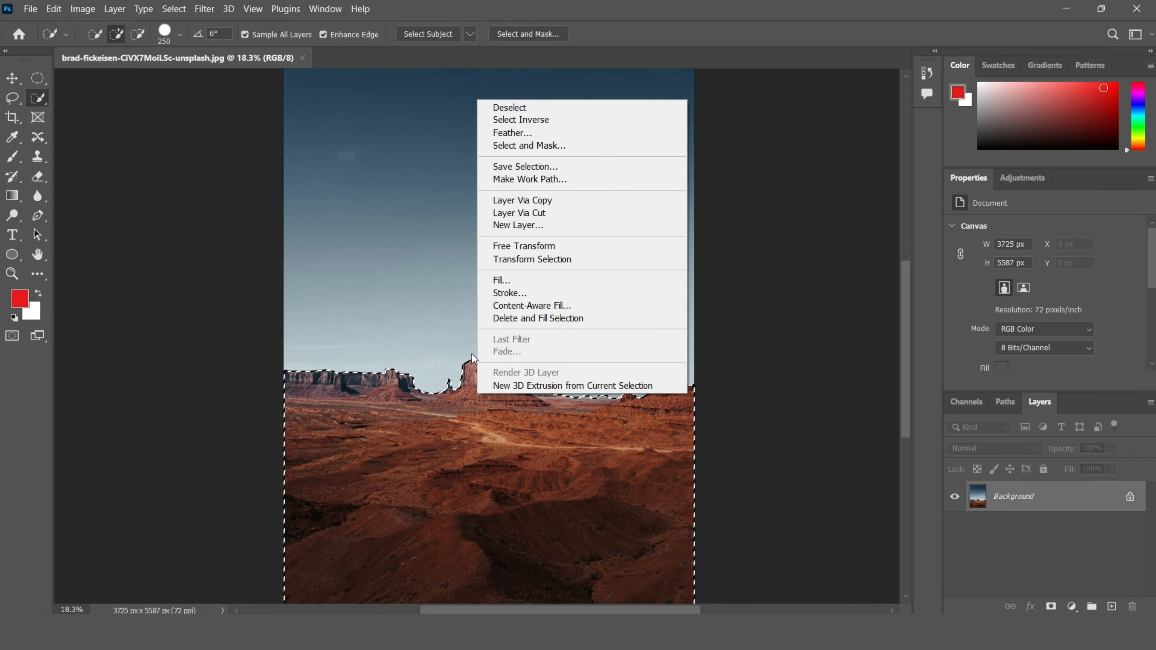
click(446, 406)
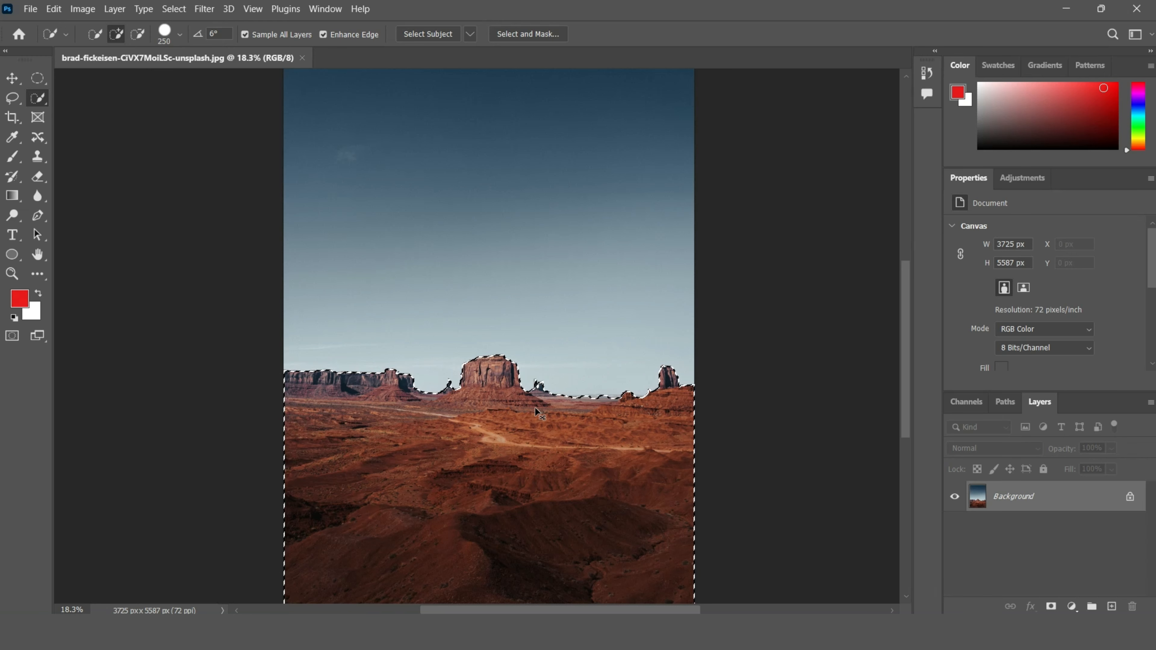
key(ctrl+shift+i)
scroll(560, 415, up, 2)
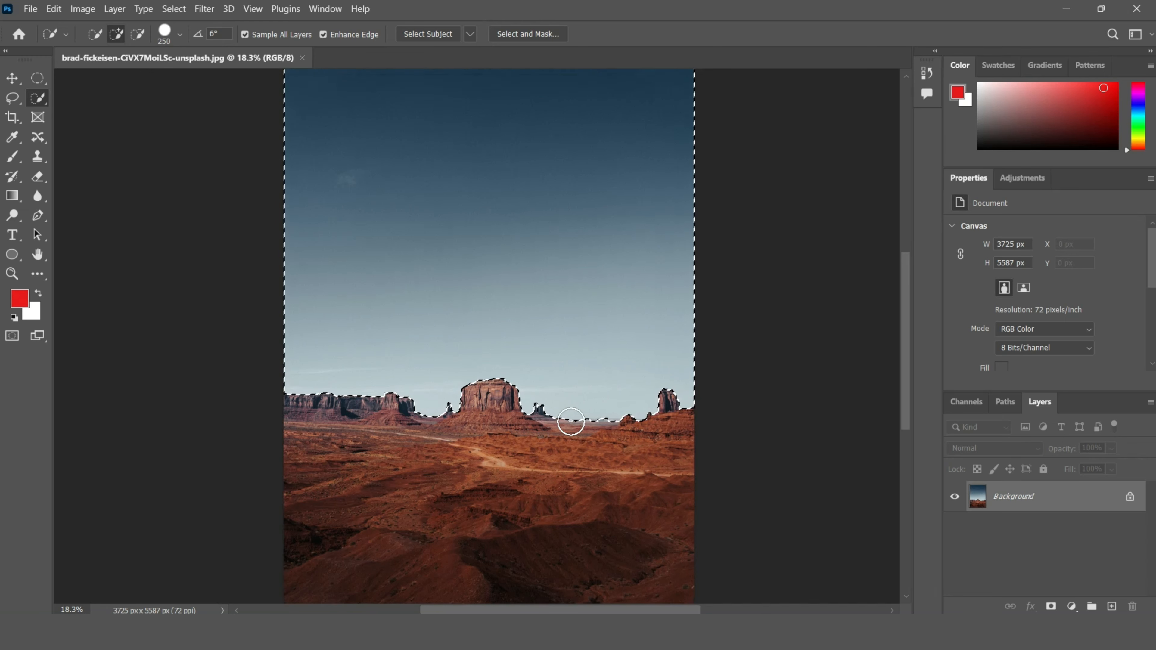
right_click(476, 223)
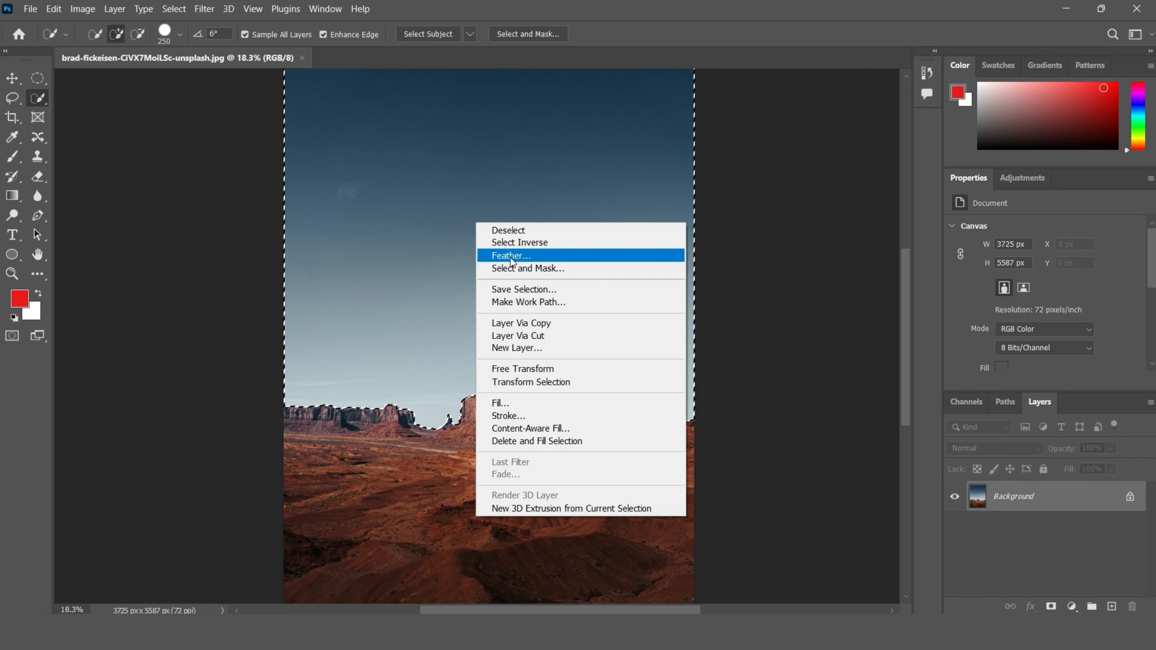
click(464, 266)
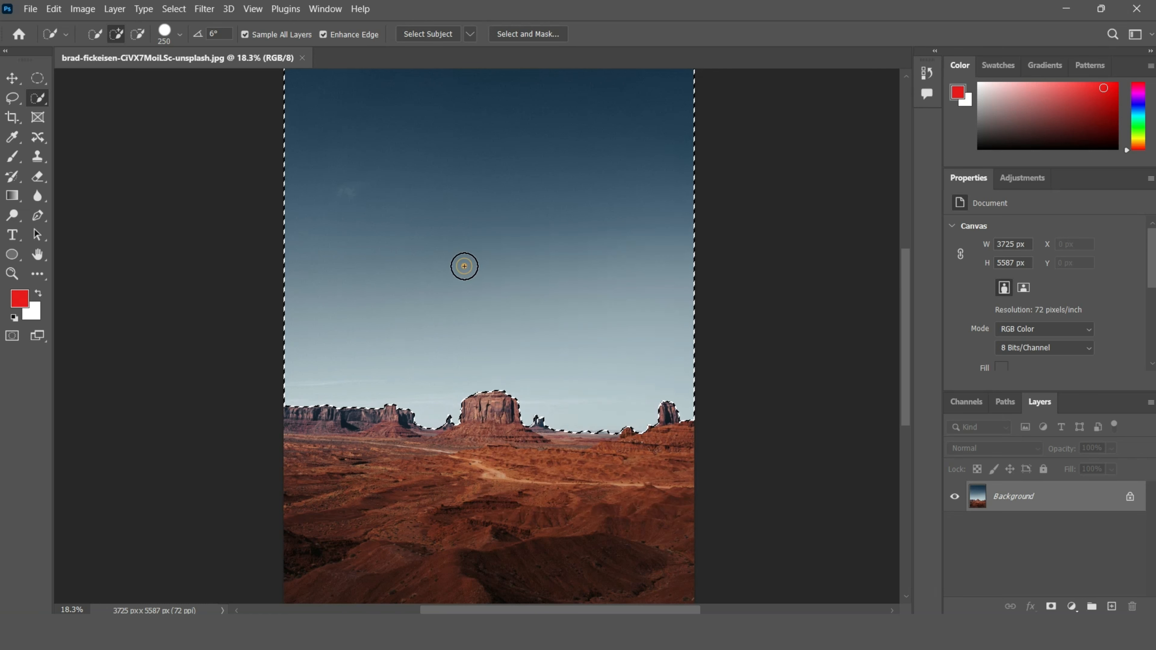
click(168, 34)
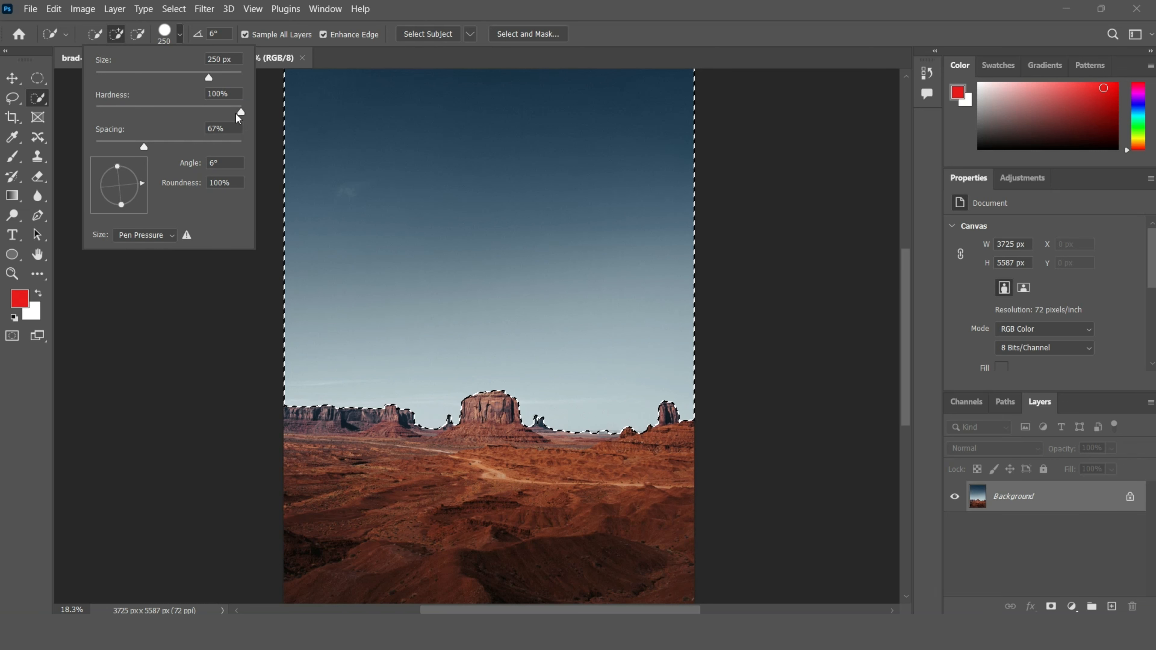
drag(242, 112, 142, 120)
drag(230, 112, 242, 111)
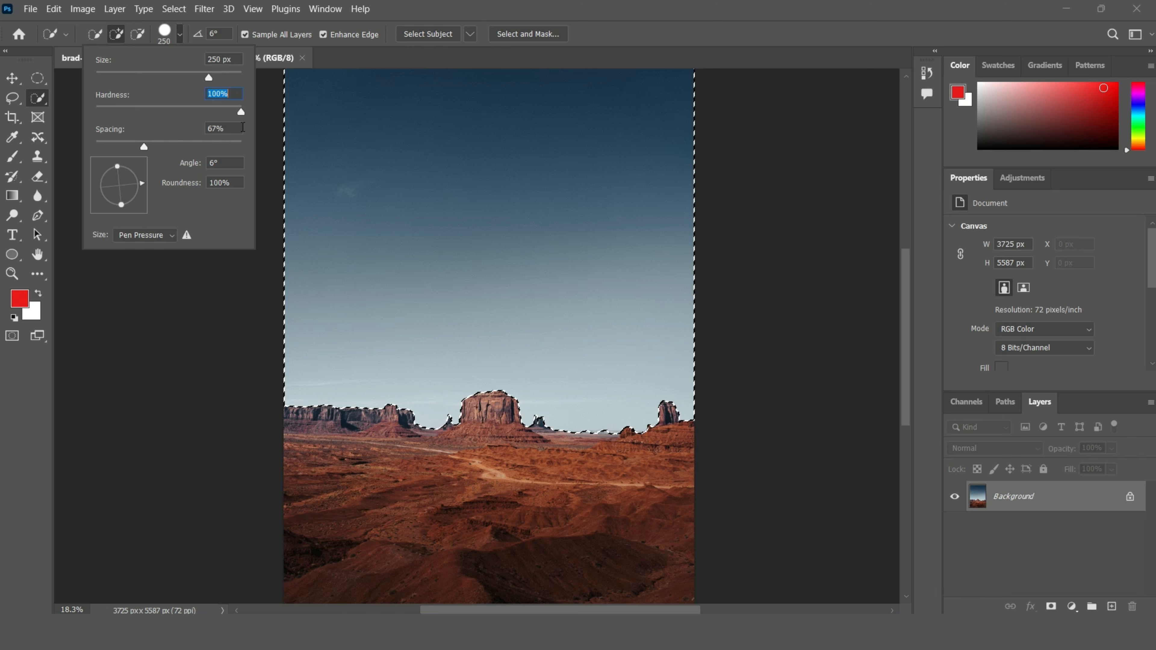
click(347, 162)
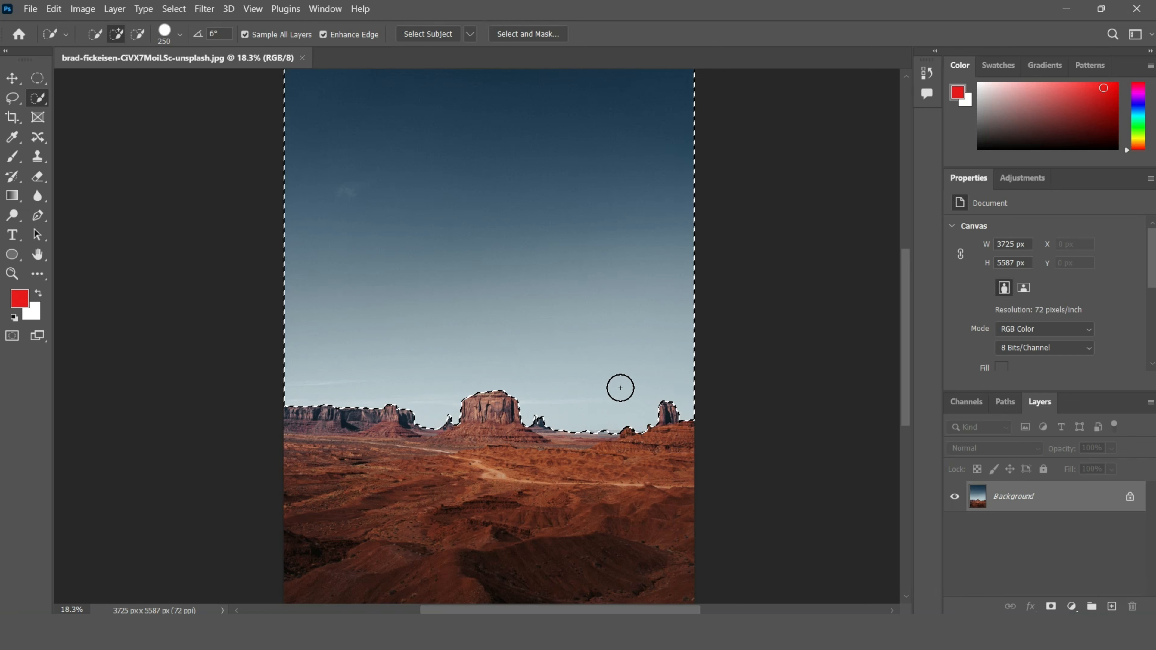
Step: Deselect and add a new empty layer above Background
key(ctrl+d)
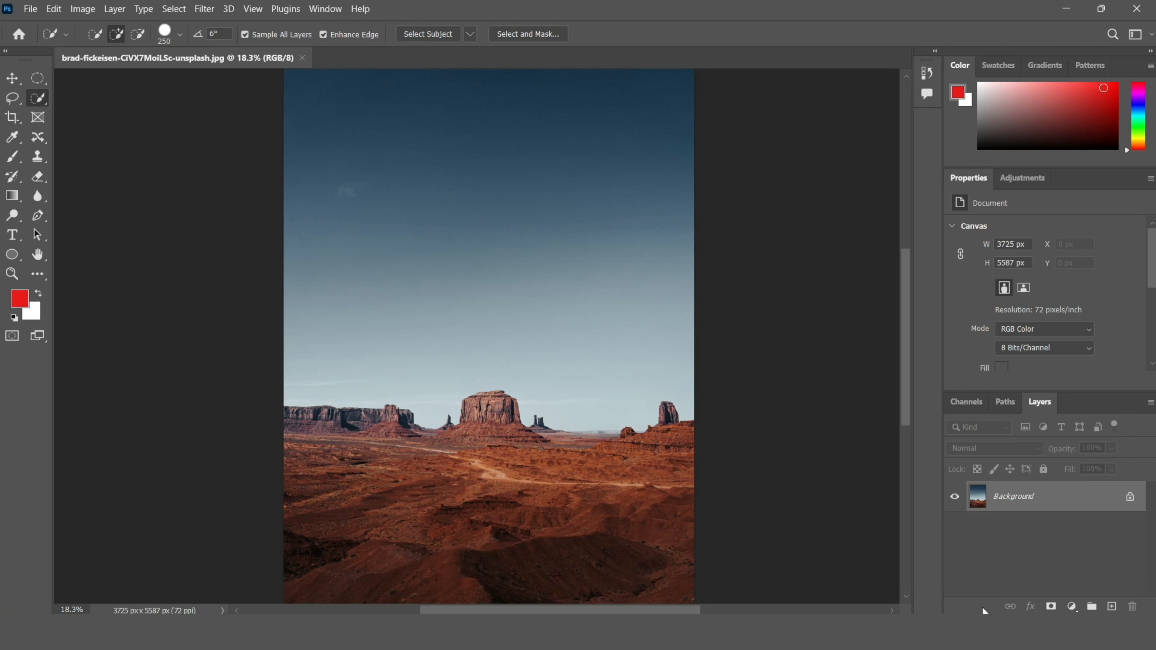
click(1110, 607)
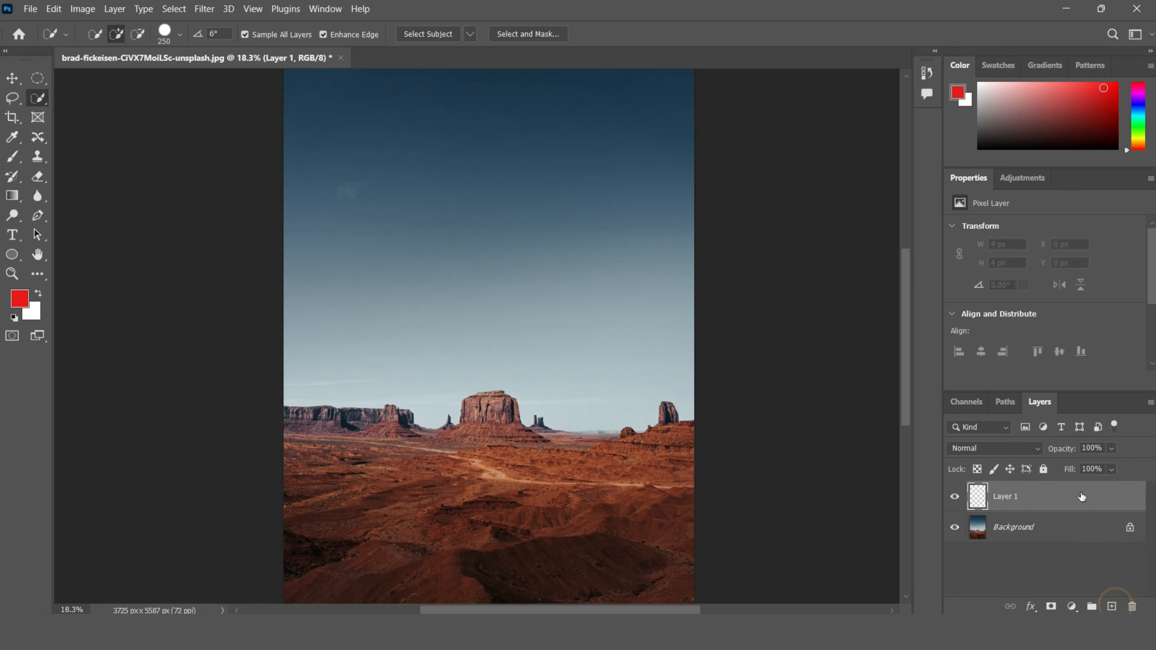
Step: Hide the Background layer to view the empty new layer alone
click(954, 528)
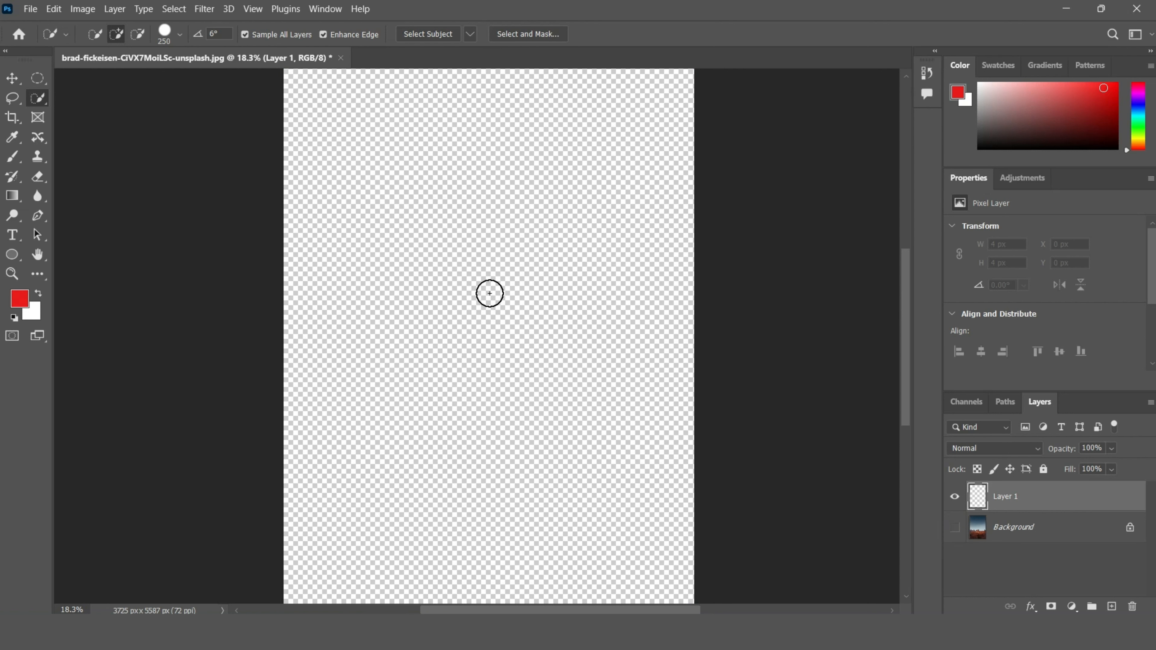
scroll(572, 455, up, 1)
click(539, 354)
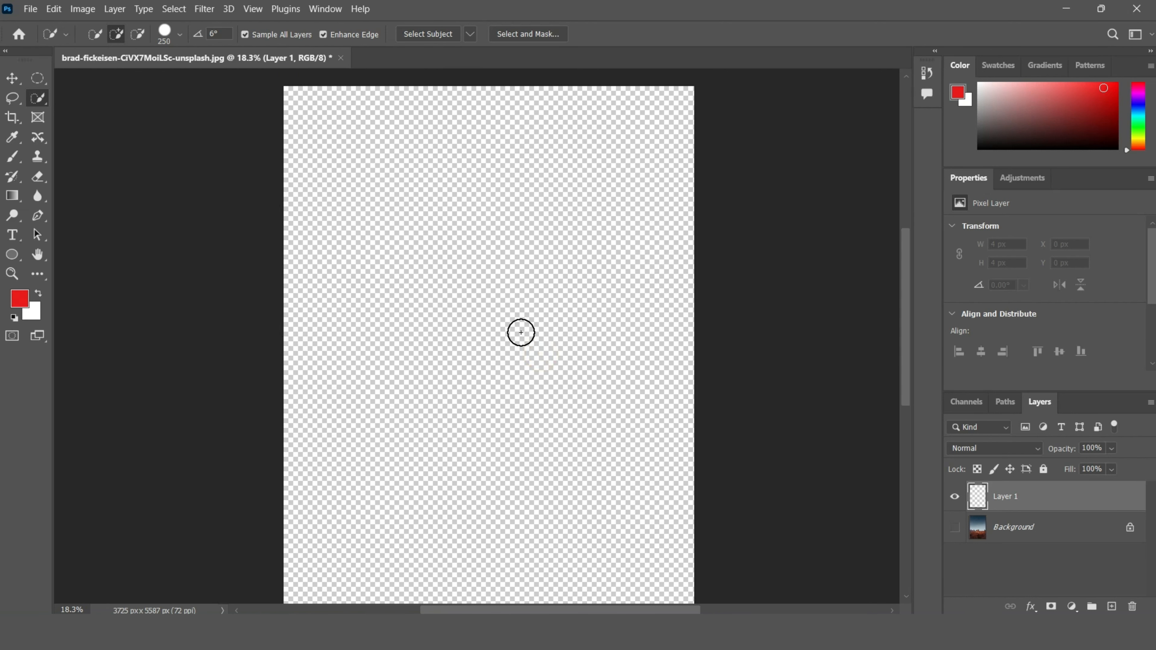
scroll(517, 330, down, 1)
scroll(647, 465, down, 6)
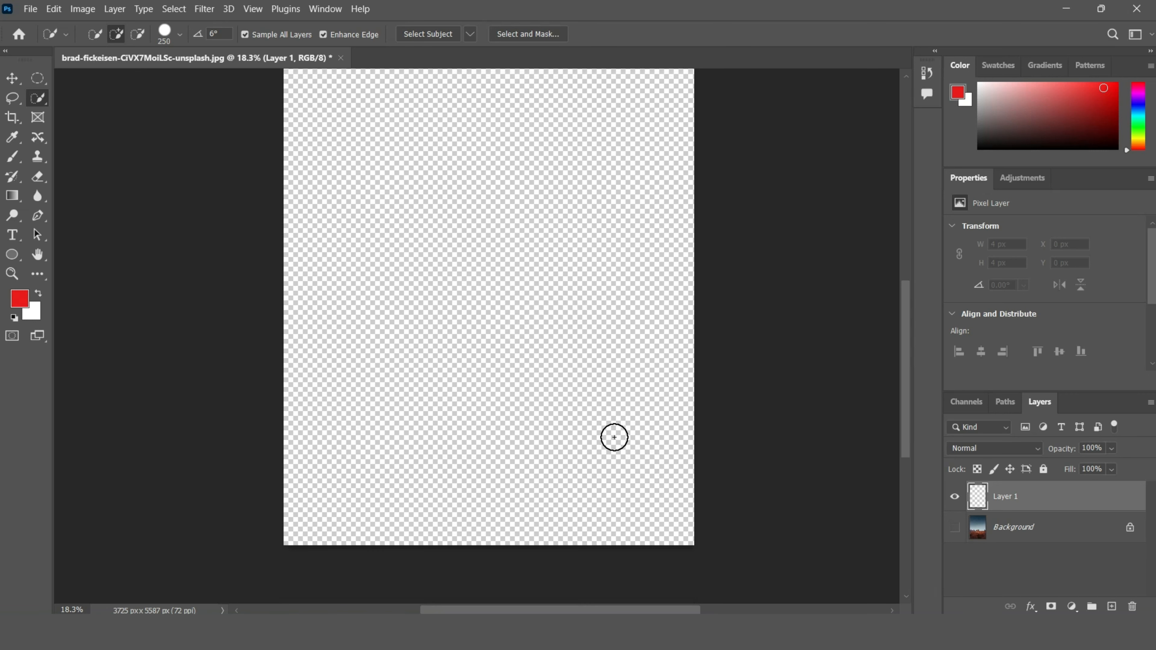
scroll(616, 437, up, 4)
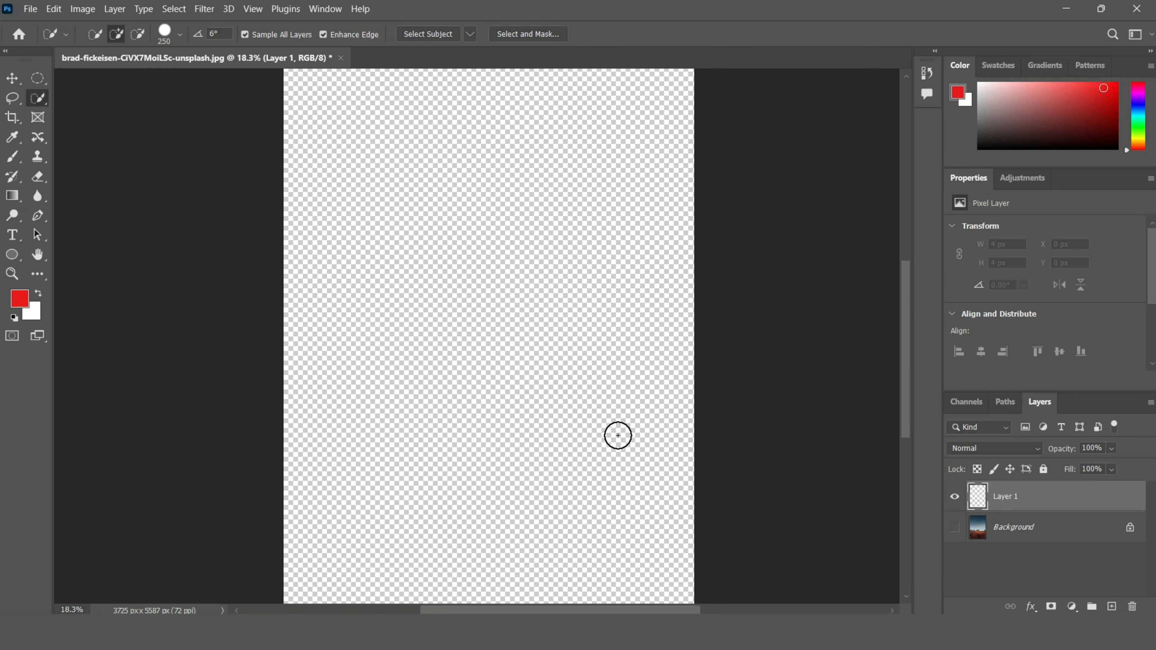
Step: Show the Background layer again
click(954, 528)
scroll(490, 439, up, 3)
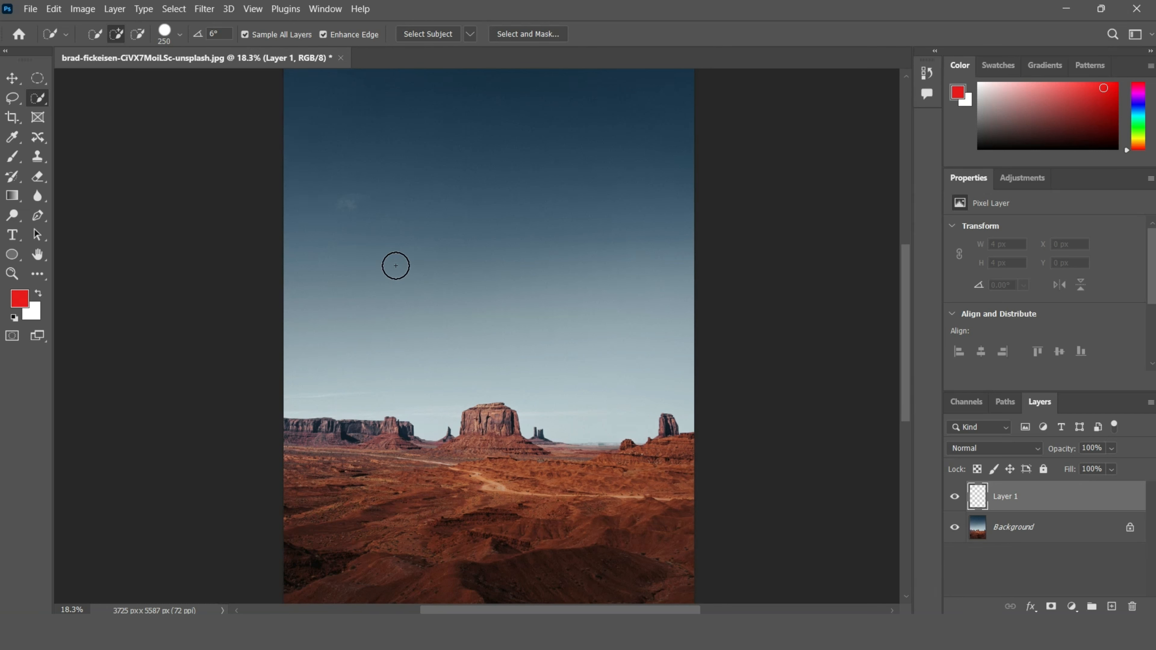
scroll(584, 306, up, 2)
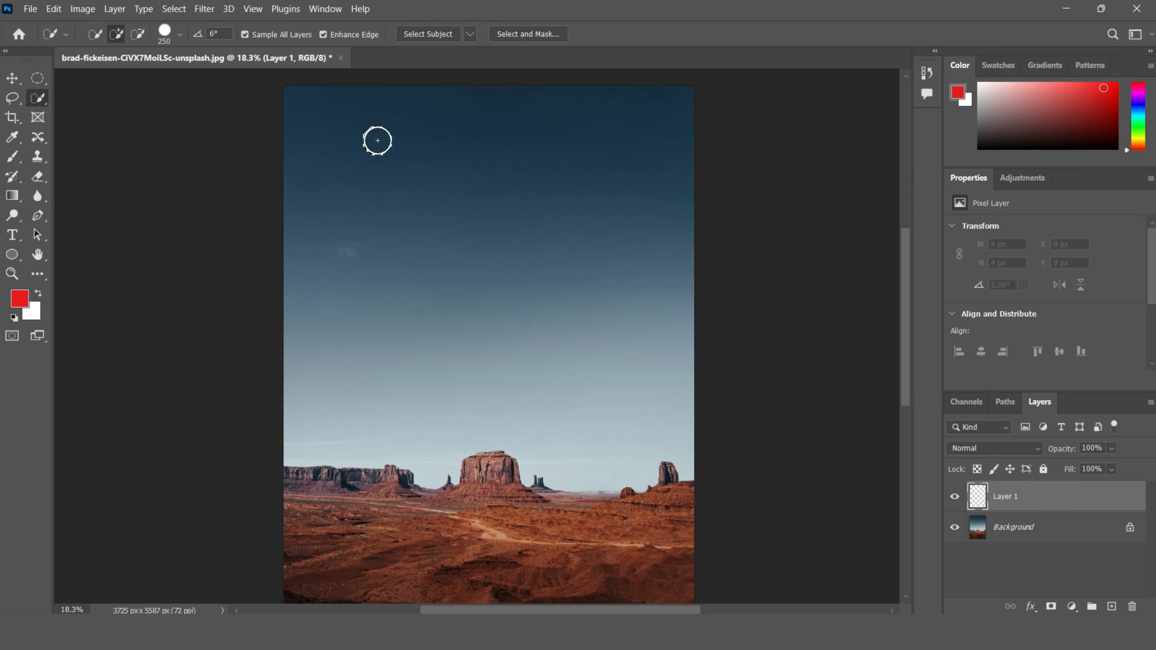
Step: Select the sky with Sample All Layers while the new layer is active, and hide the Background layer
click(378, 140)
click(331, 128)
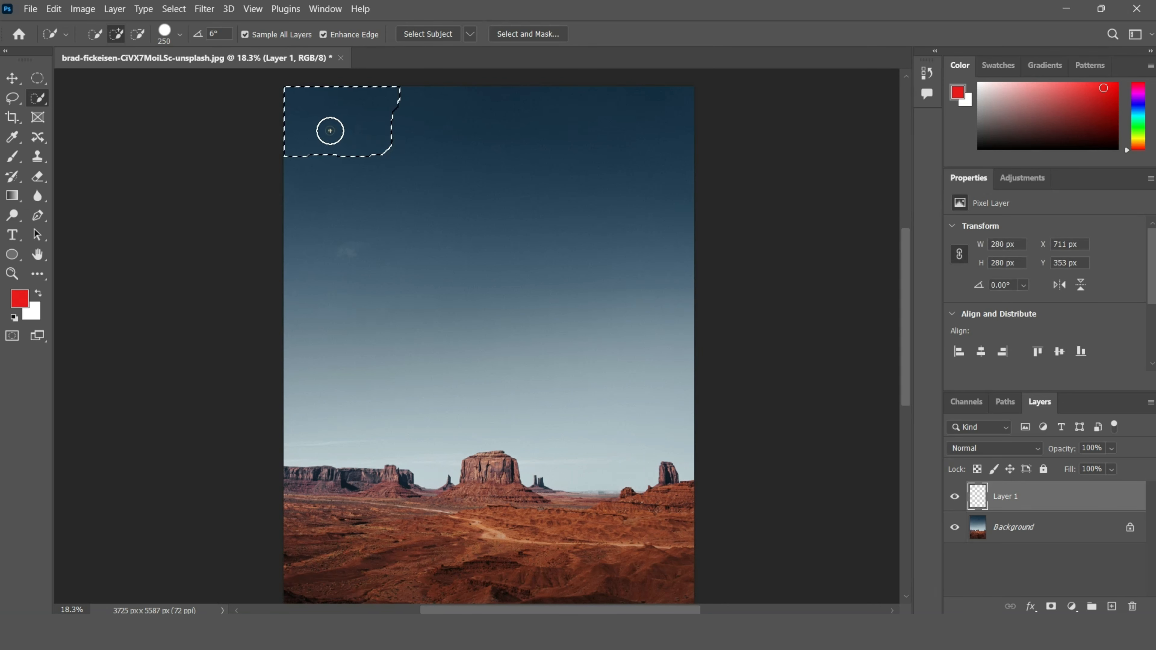
click(462, 151)
click(539, 155)
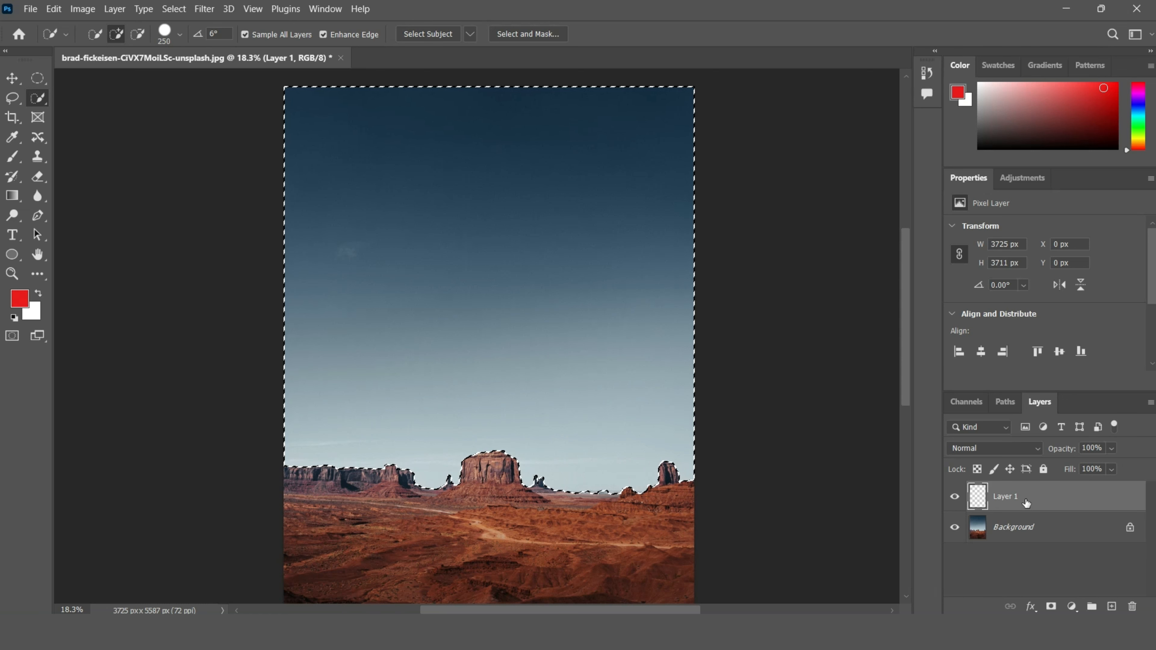
click(954, 530)
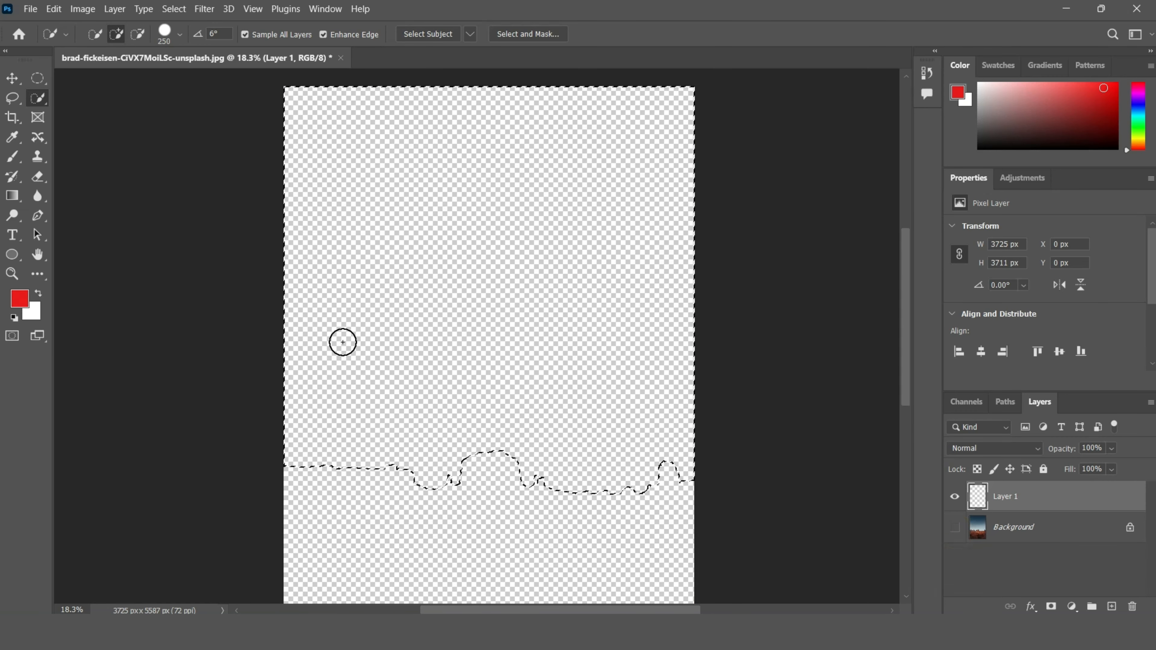
Step: Show the Background layer and deselect the sky
click(954, 529)
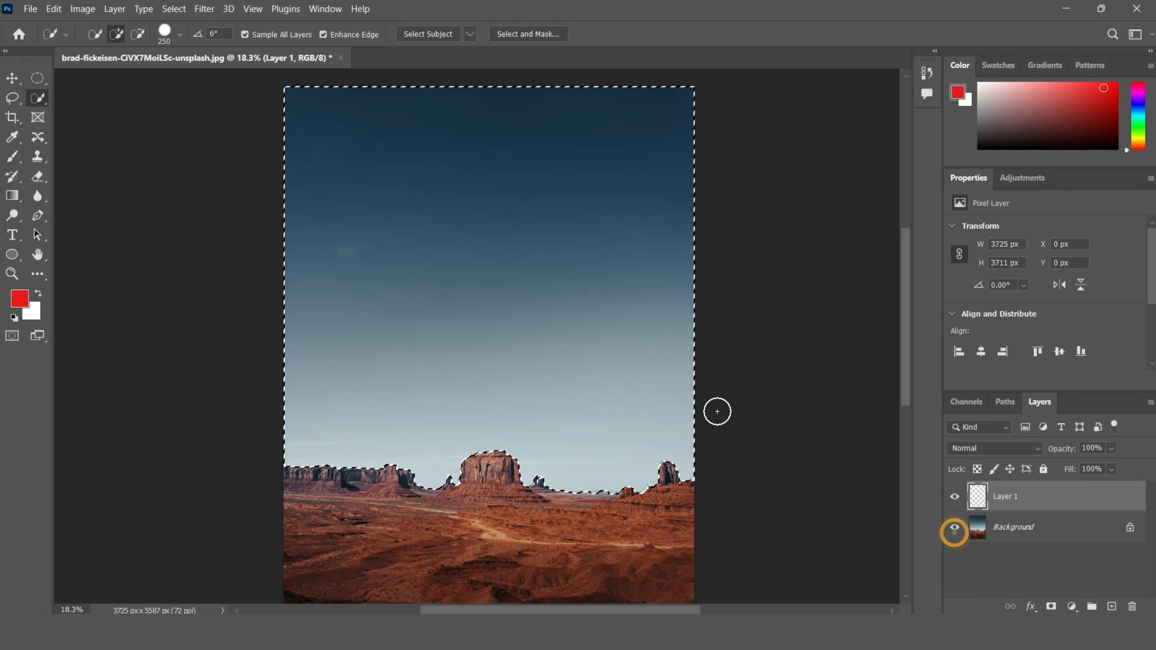
key(ctrl+d)
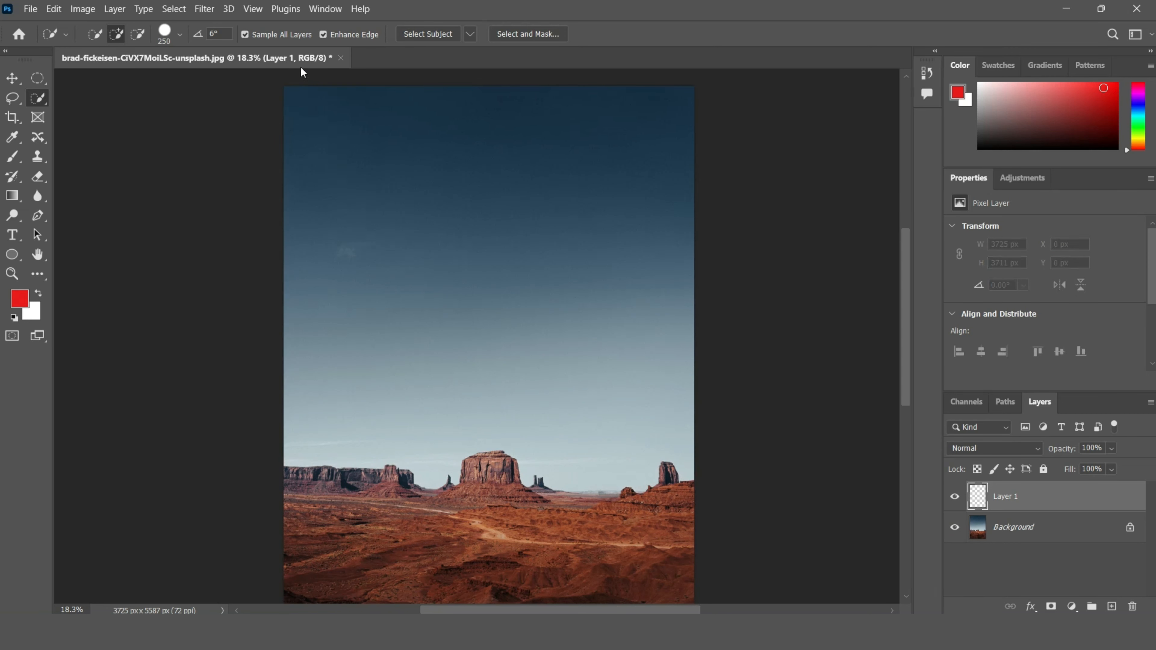
Step: With Sample All Layers turned off, make Quick Selection strokes in the sky on the empty layer, deselecting after each
click(264, 33)
mouse_move(358, 132)
mouse_down()
mouse_move(360, 175)
mouse_move(579, 308)
mouse_up()
key(ctrl+d)
scroll(486, 214, down, 1)
scroll(487, 214, down, 3)
click(464, 178)
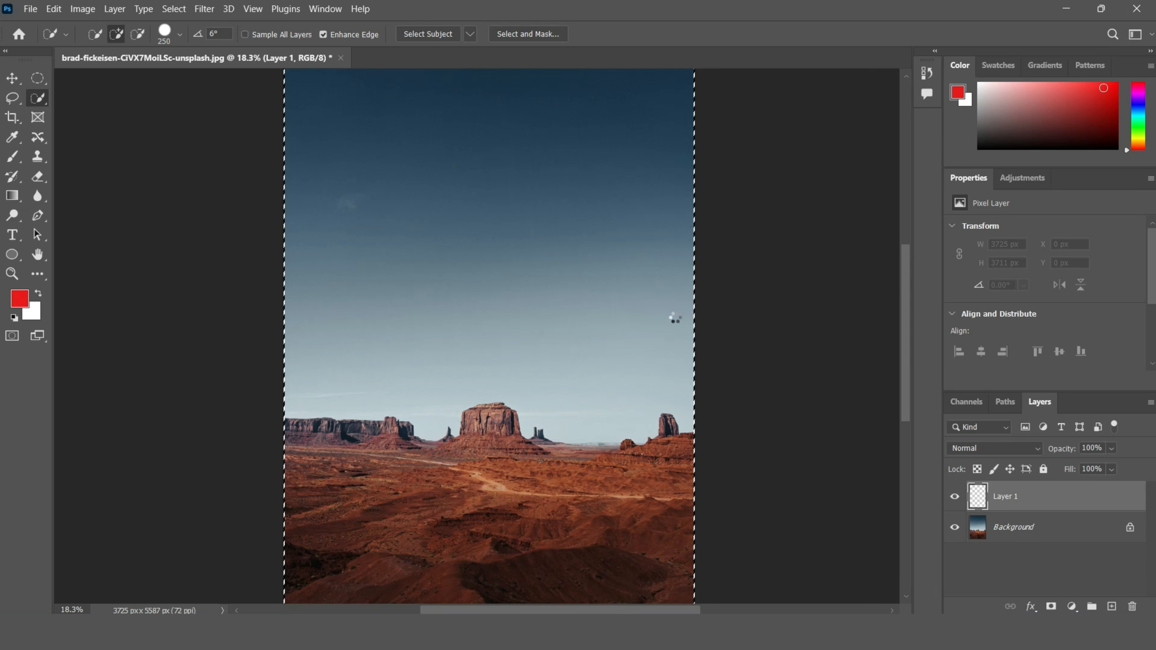
key(ctrl+d)
Step: Re-enable Sample All Layers and try Select Subject, dismissing the error message
scroll(632, 312, up, 3)
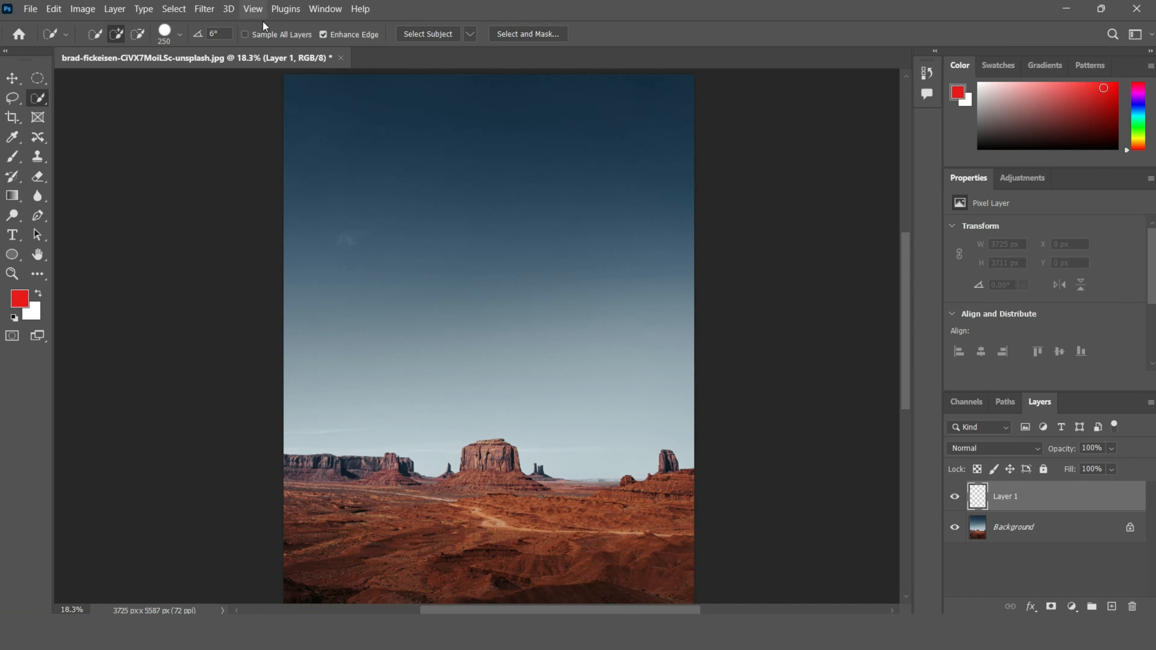
click(258, 37)
scroll(492, 214, up, 3)
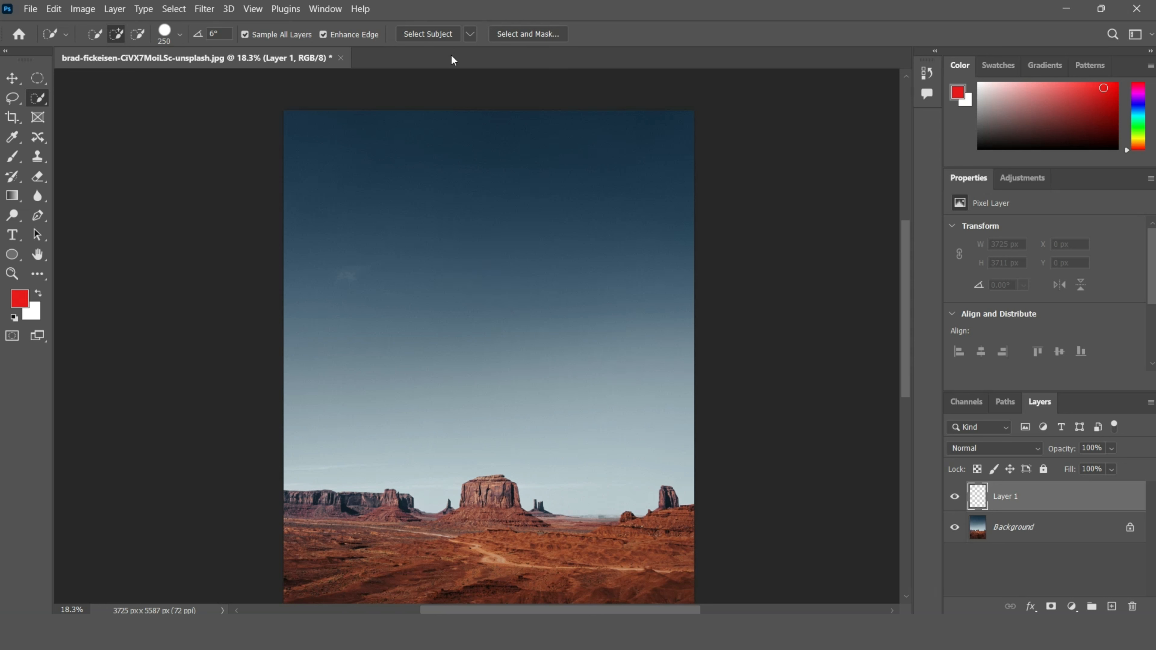
click(423, 34)
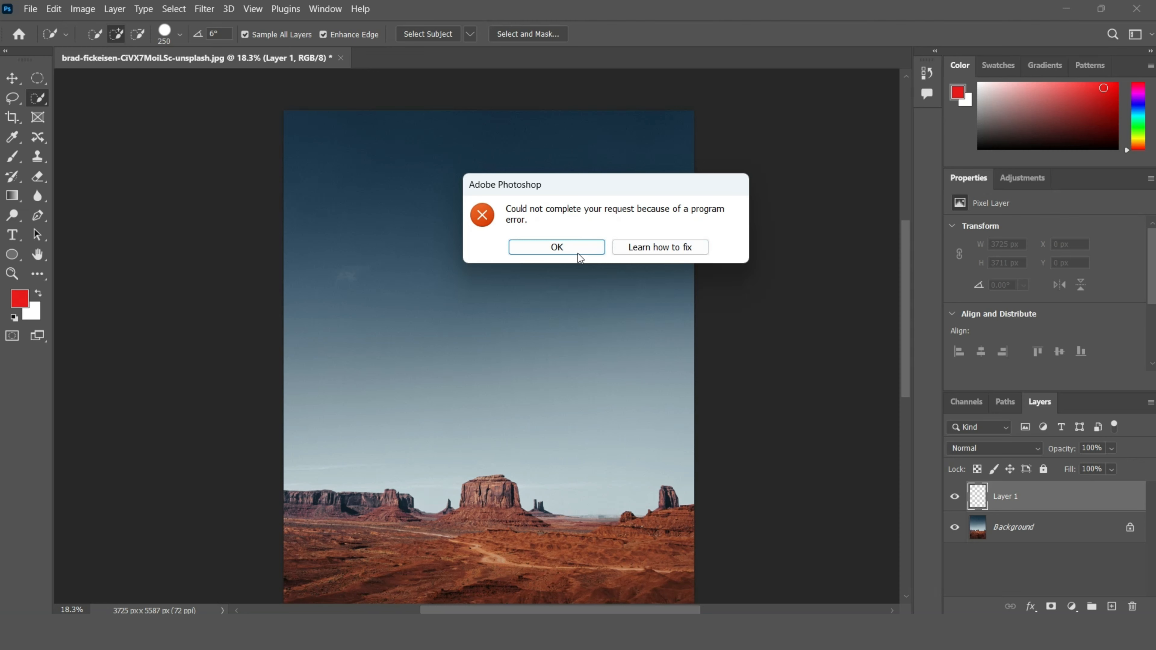
click(560, 249)
Step: Switch to the Magic Wand Tool
scroll(546, 253, down, 2)
scroll(517, 214, down, 3)
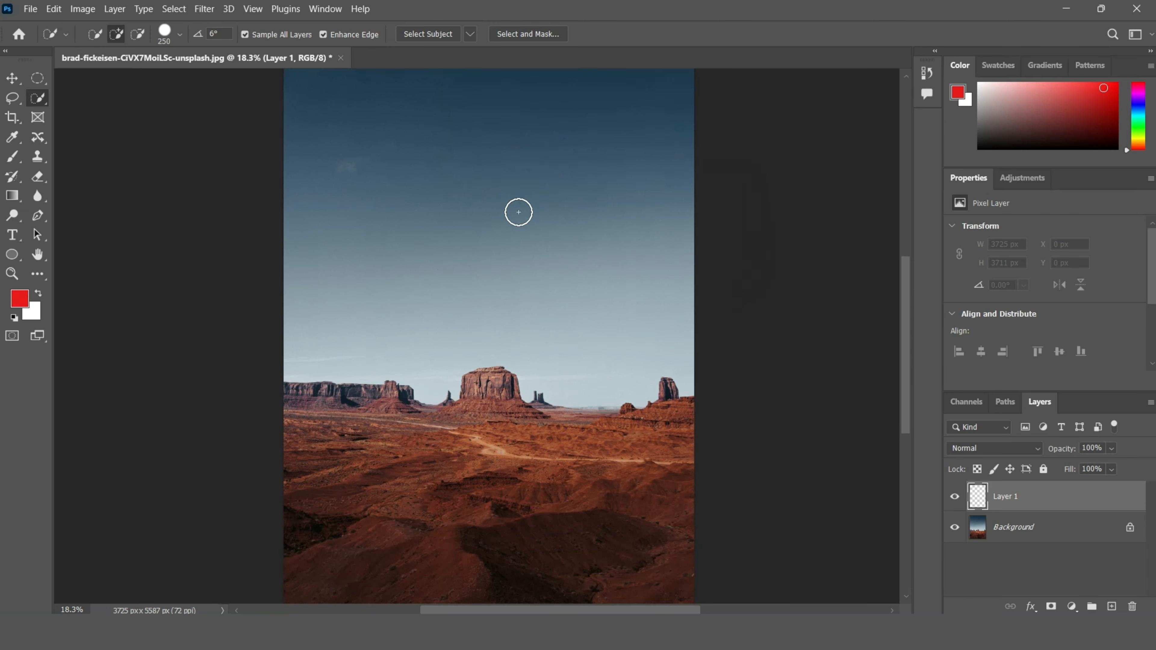
scroll(546, 273, up, 3)
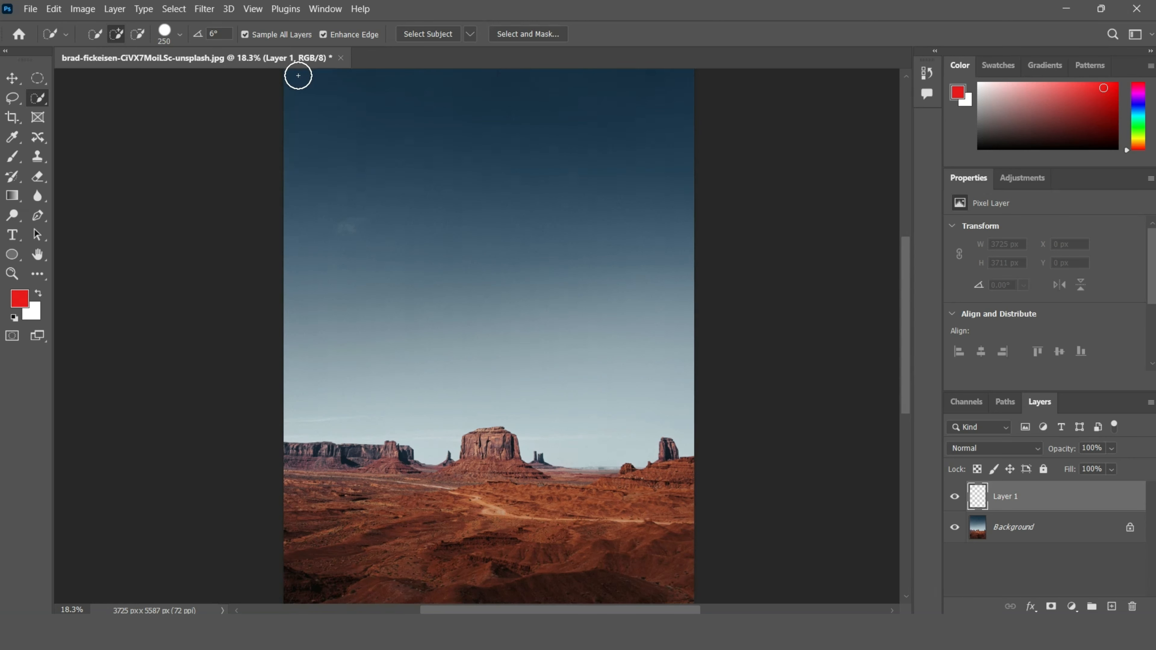
right_click(36, 102)
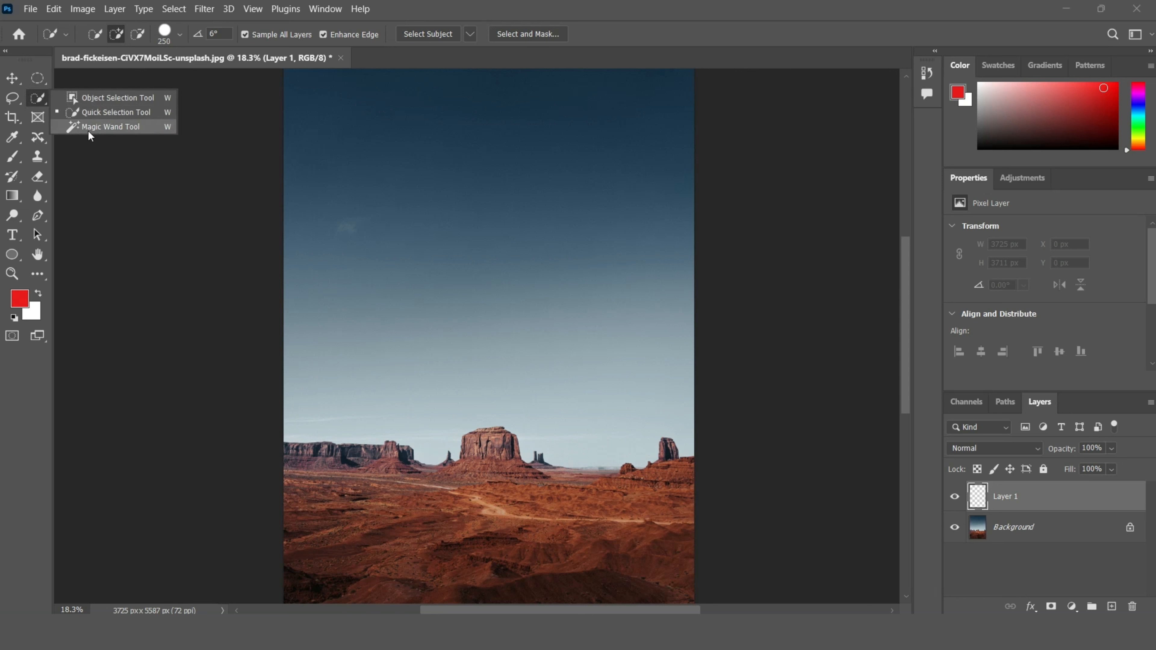
click(101, 121)
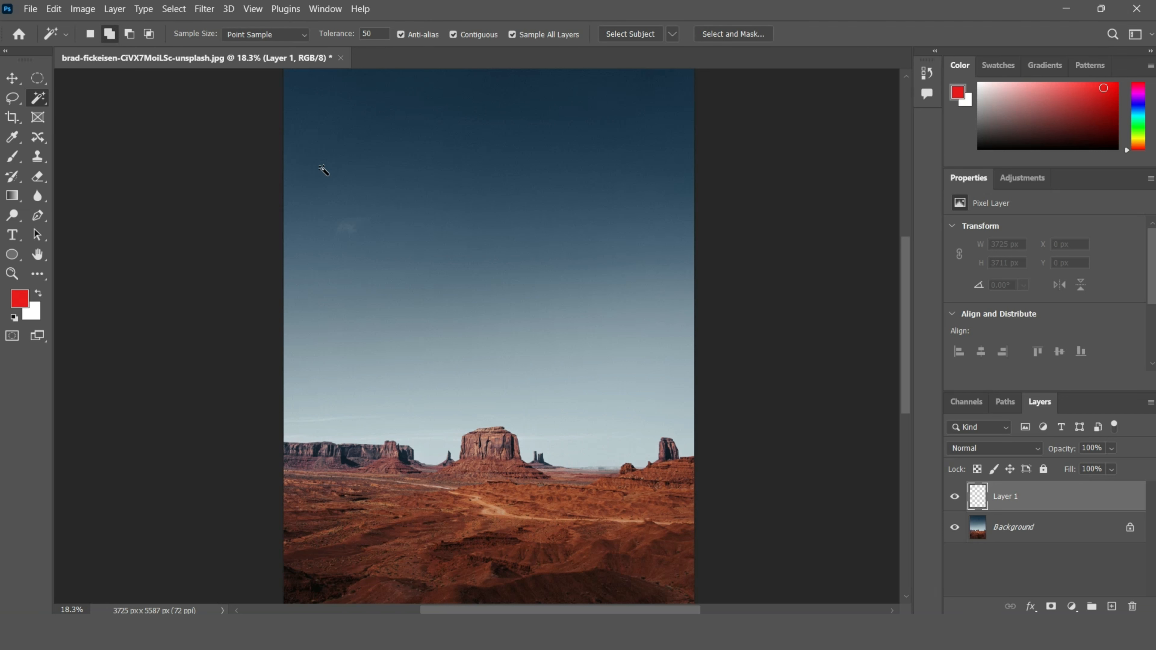
scroll(581, 253, up, 3)
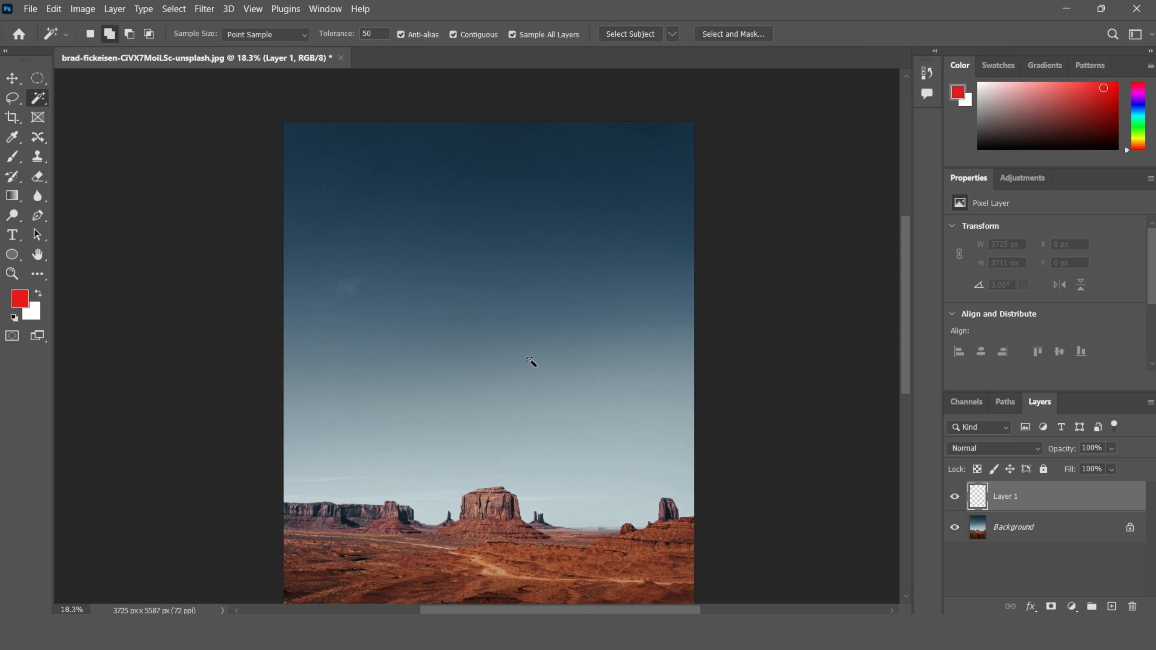
Step: Compare Magic Wand selections of the upper sky at Tolerance 50 and 13, deselecting each
click(477, 144)
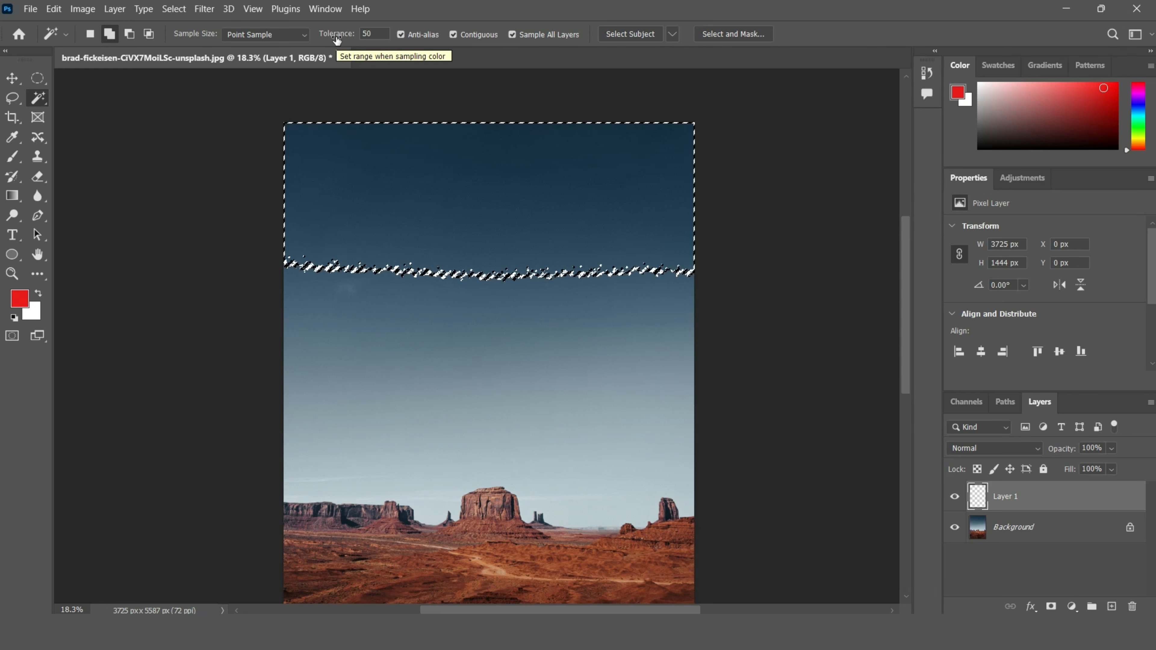
mouse_move(337, 40)
mouse_down()
mouse_move(350, 40)
mouse_move(334, 43)
mouse_up()
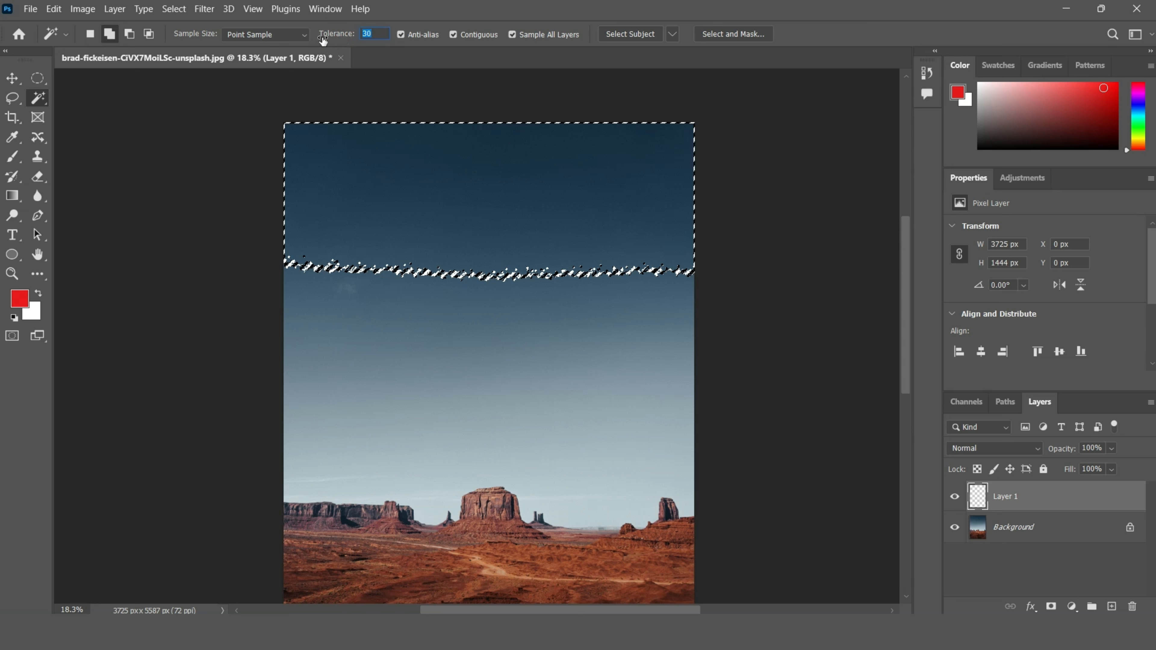
drag(323, 41, 344, 39)
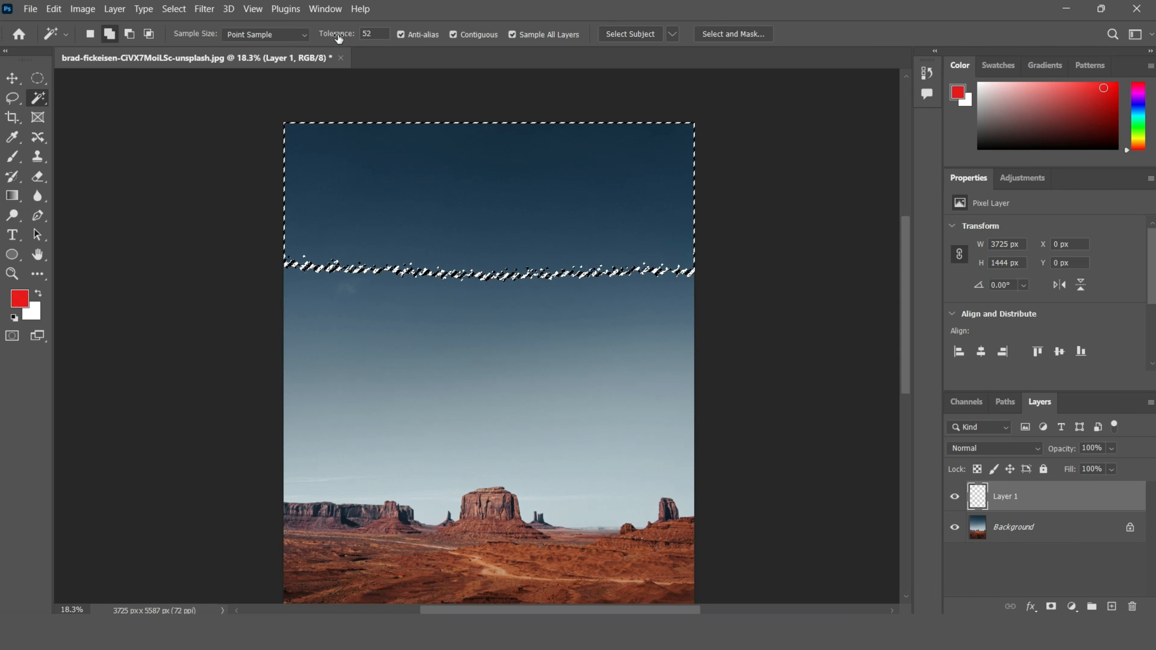
drag(338, 37, 310, 38)
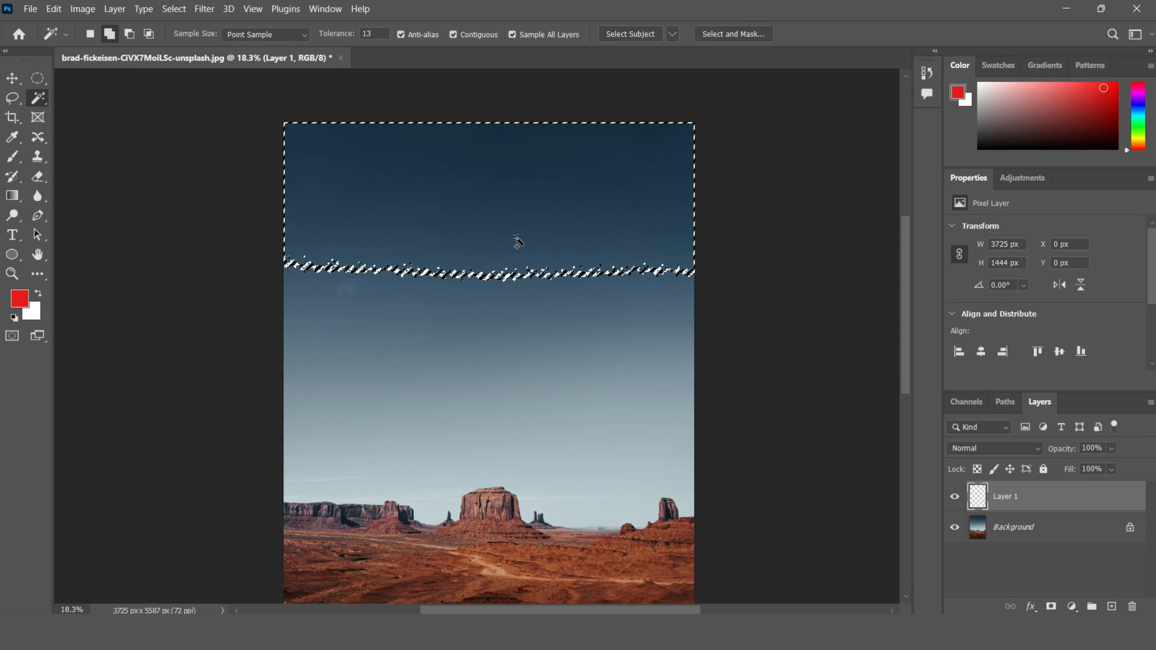
key(ctrl+d)
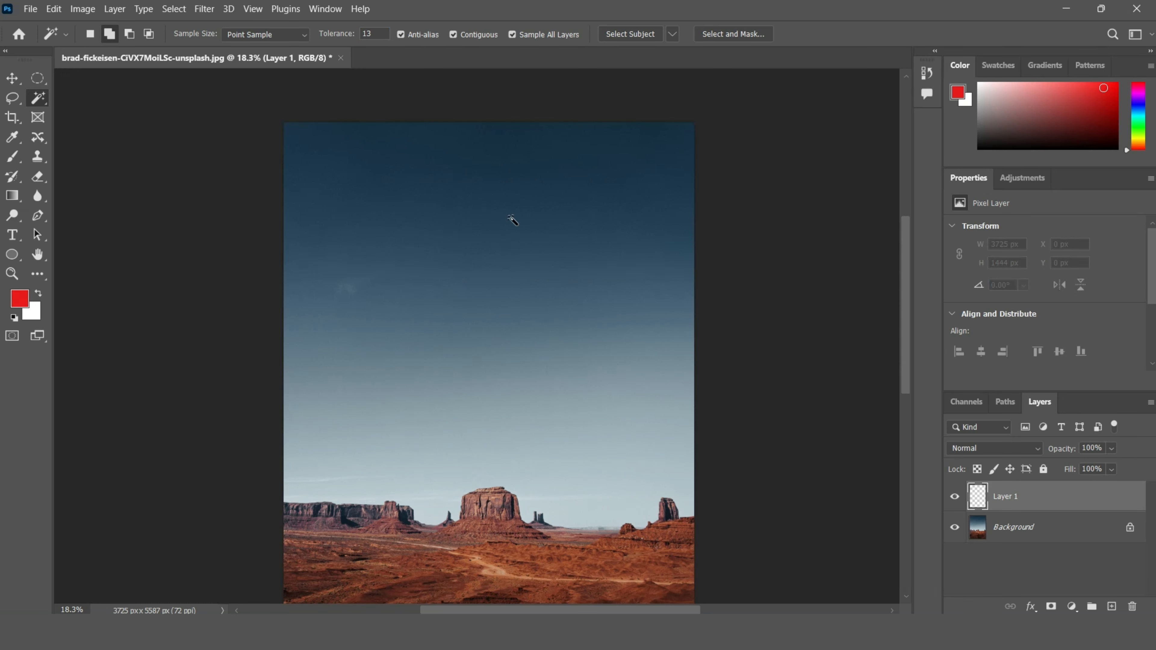
click(490, 160)
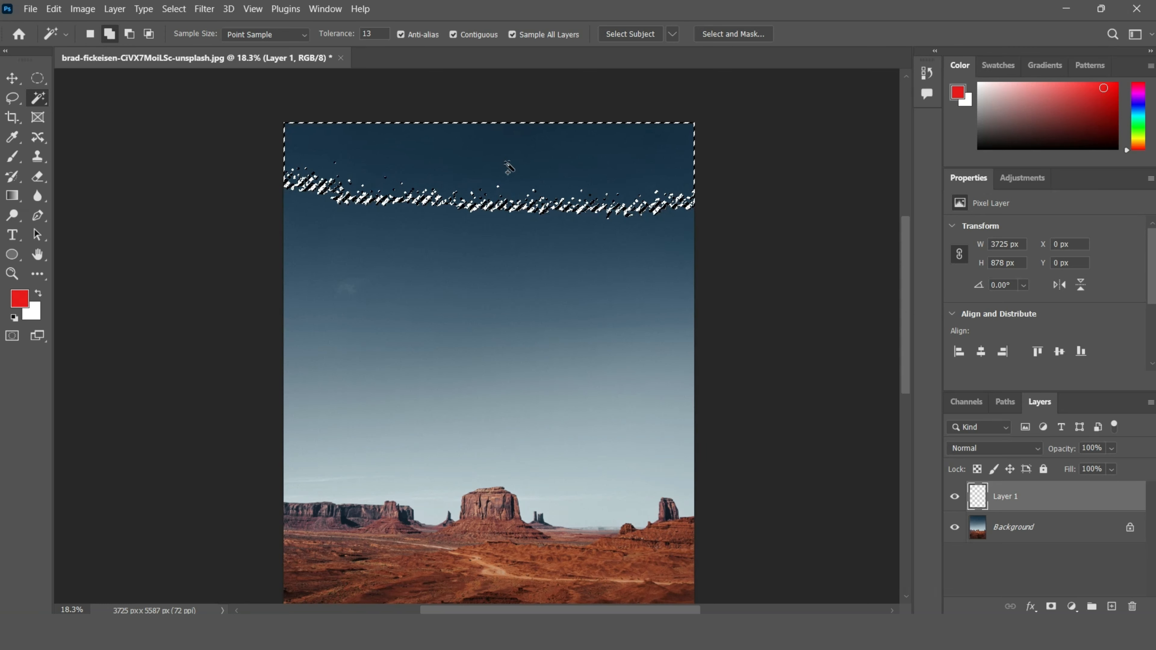
key(ctrl+d)
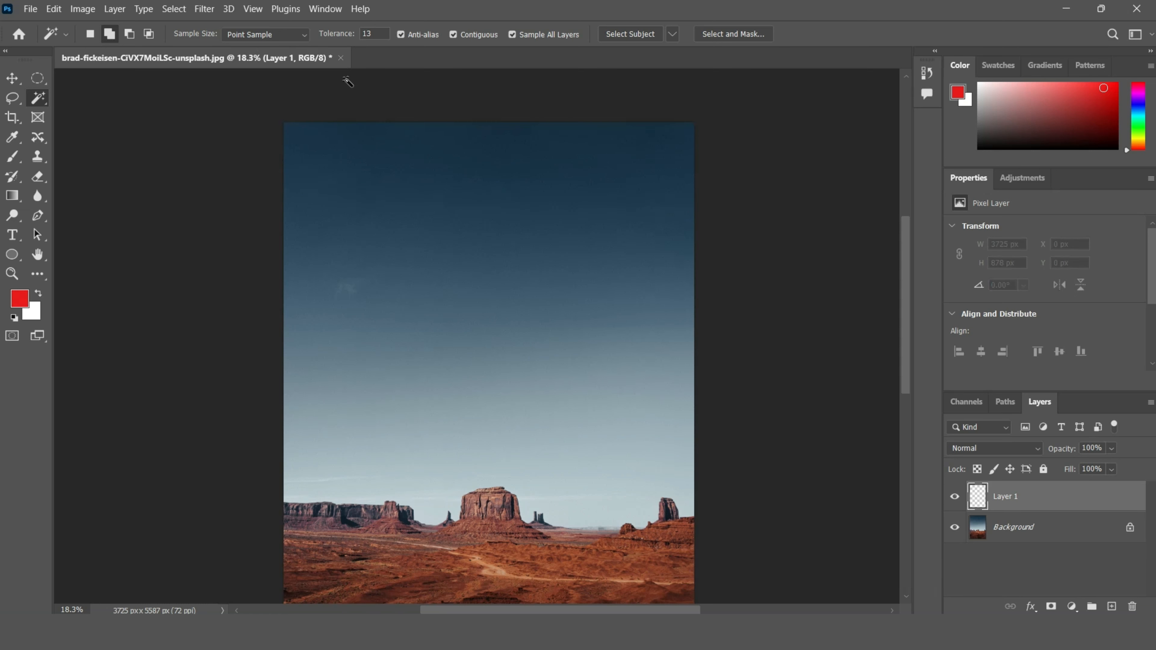
Step: Select the sky with the Magic Wand at Tolerance 80
mouse_move(332, 40)
mouse_down()
mouse_move(353, 39)
mouse_move(332, 39)
mouse_up()
click(443, 153)
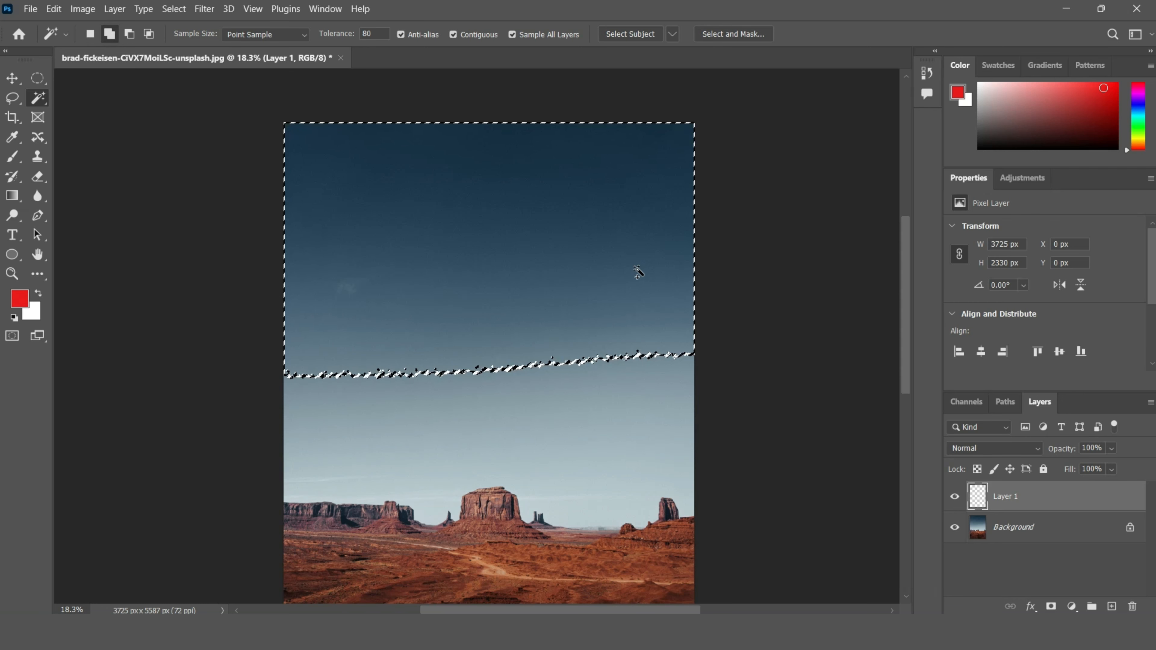
scroll(517, 326, down, 5)
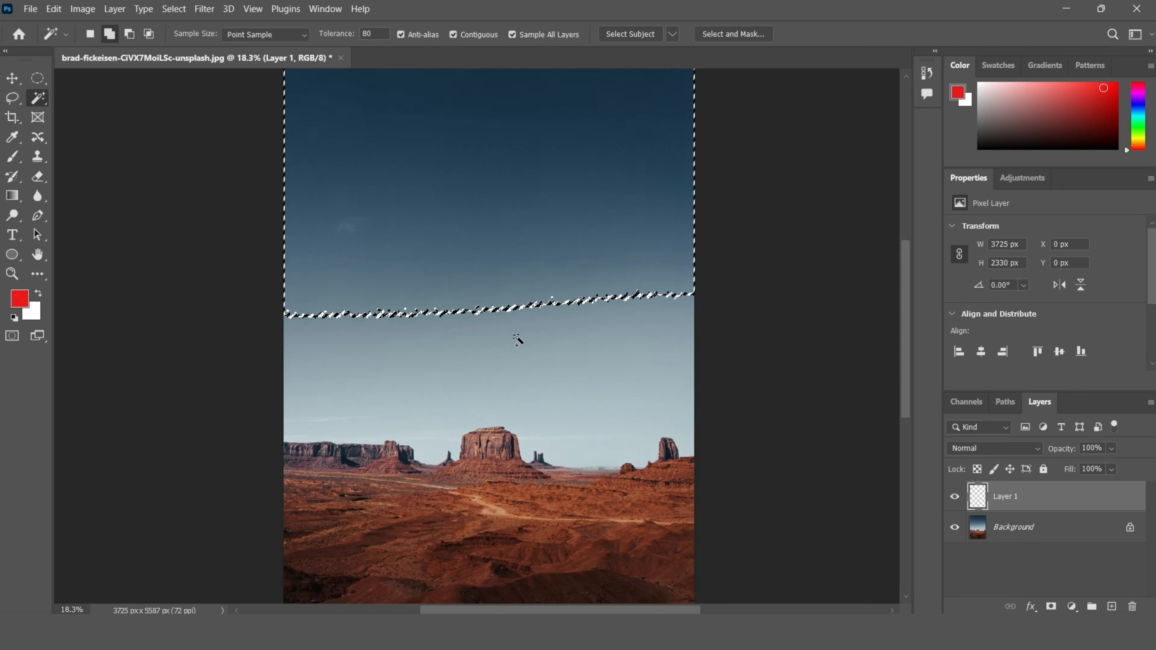
scroll(517, 339, down, 3)
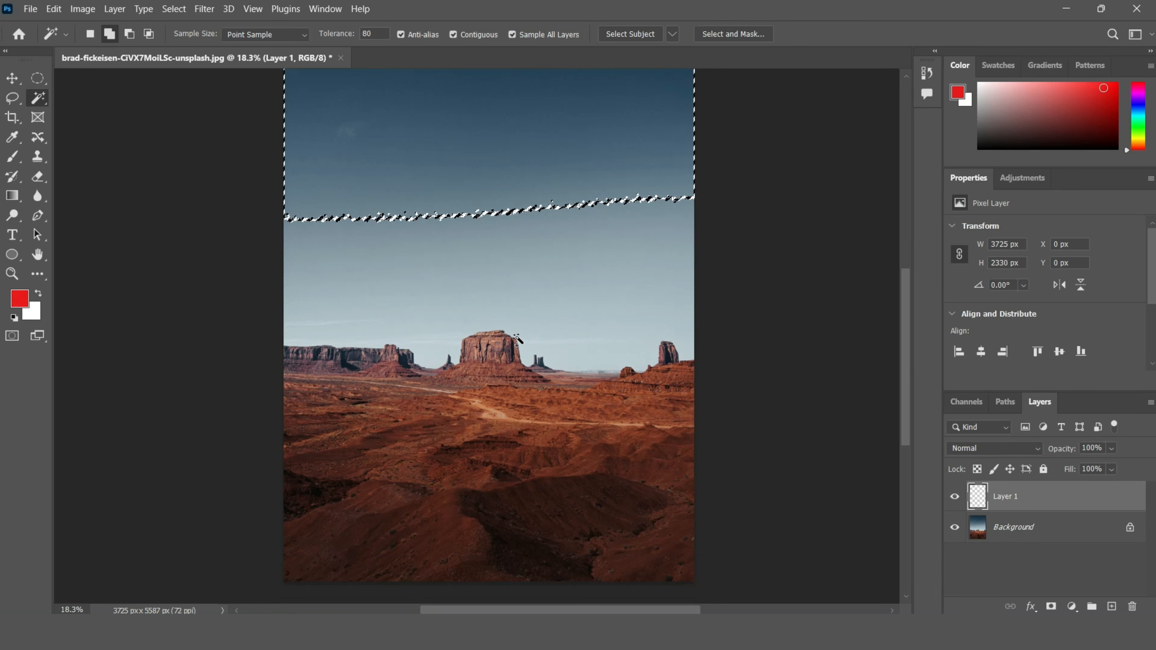
scroll(517, 339, up, 3)
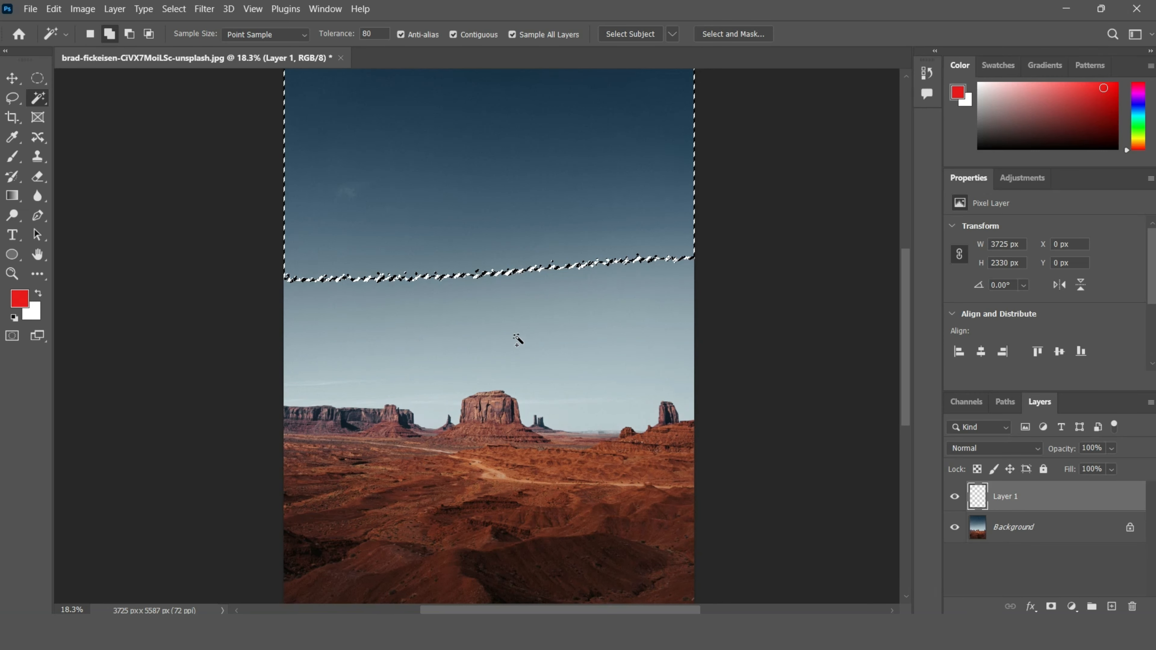
scroll(517, 339, up, 2)
scroll(517, 339, up, 1)
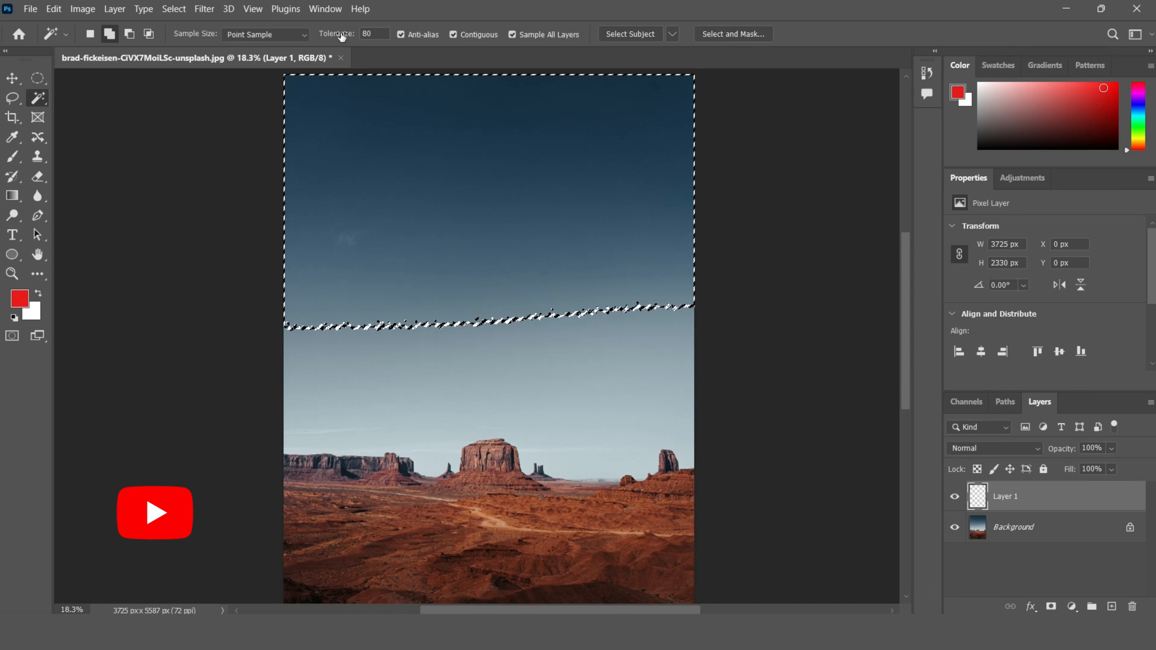
Step: Set the Magic Wand Tolerance to 50 and deselect
double_click(371, 32)
text(50)
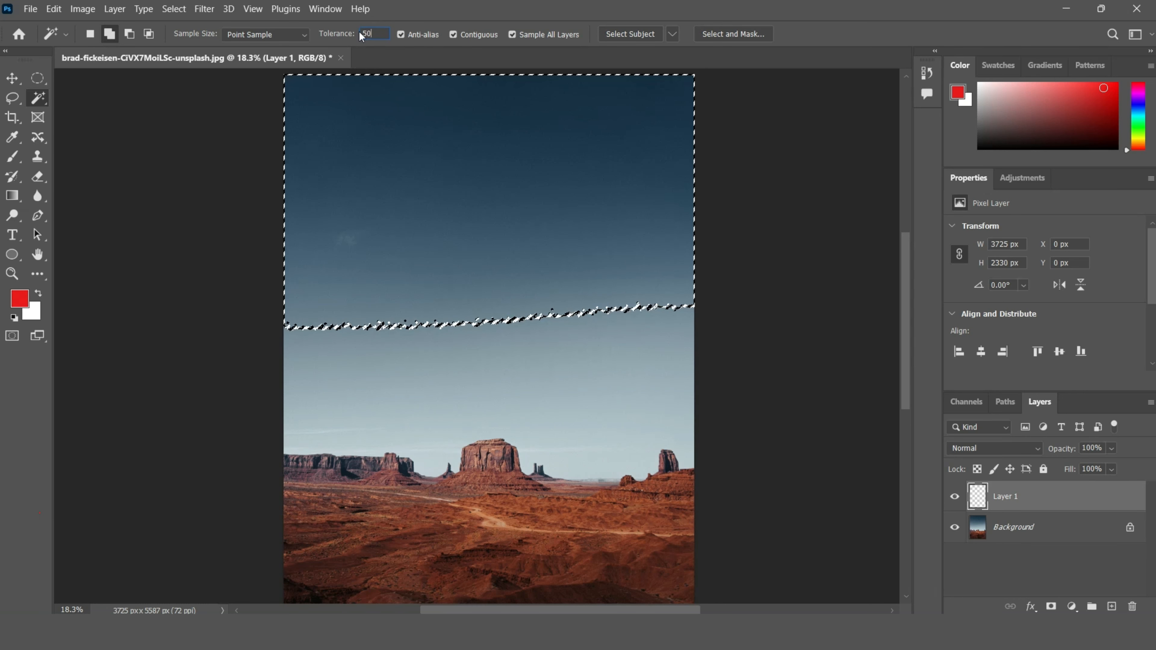
key(Return)
key(ctrl+d)
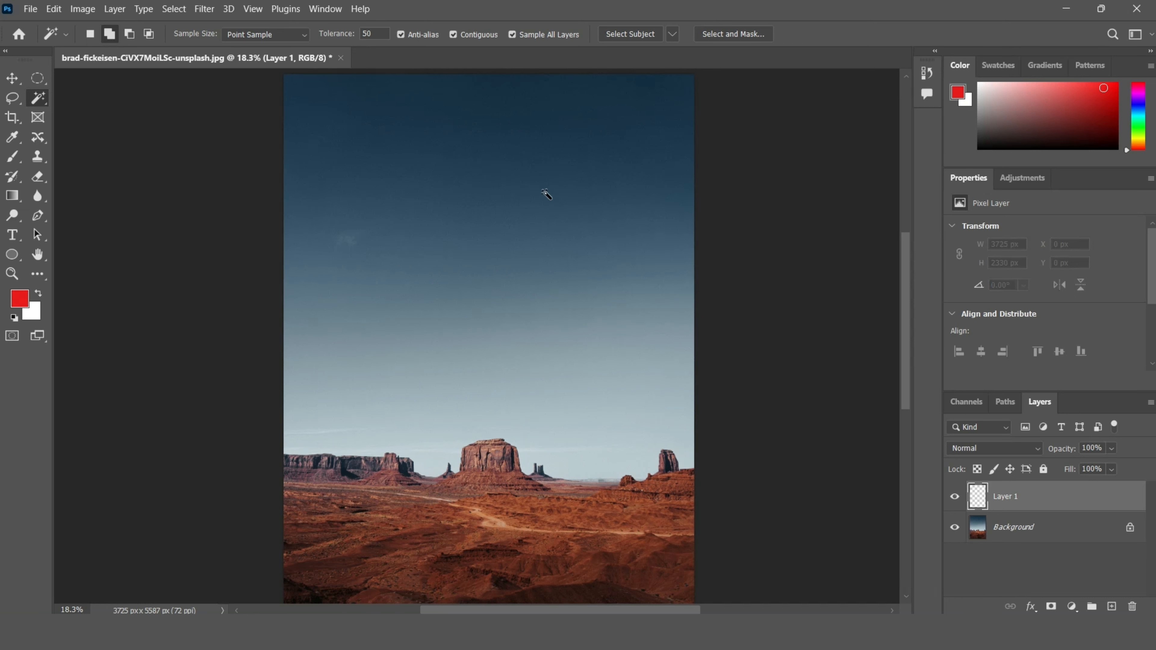
Step: Select the sky with the Magic Wand, adding the lower sky down to the mesas
click(429, 167)
click(468, 336)
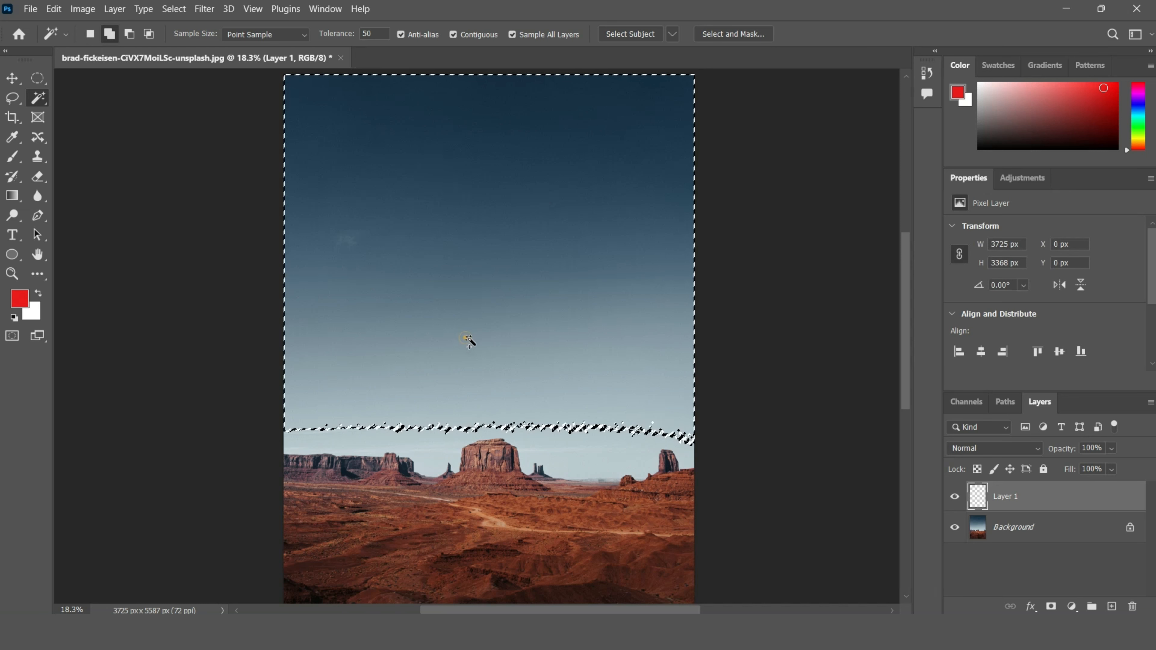
click(439, 435)
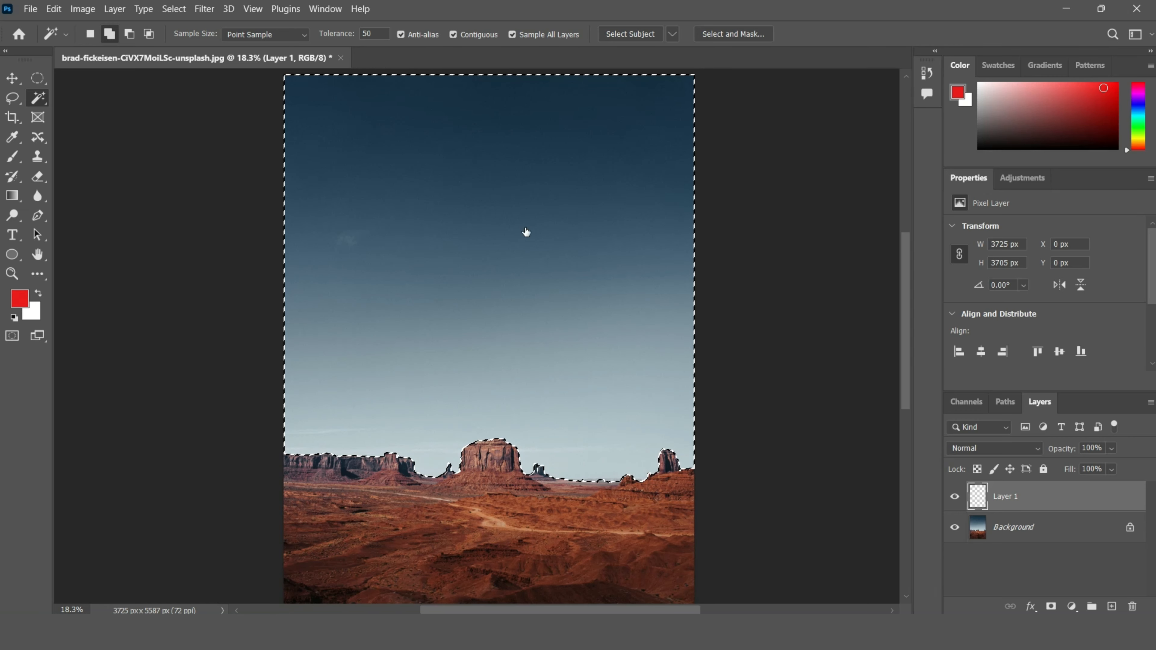
Step: Create a new document of 6336 × 7519 px at 72 ppi
key(ctrl+n)
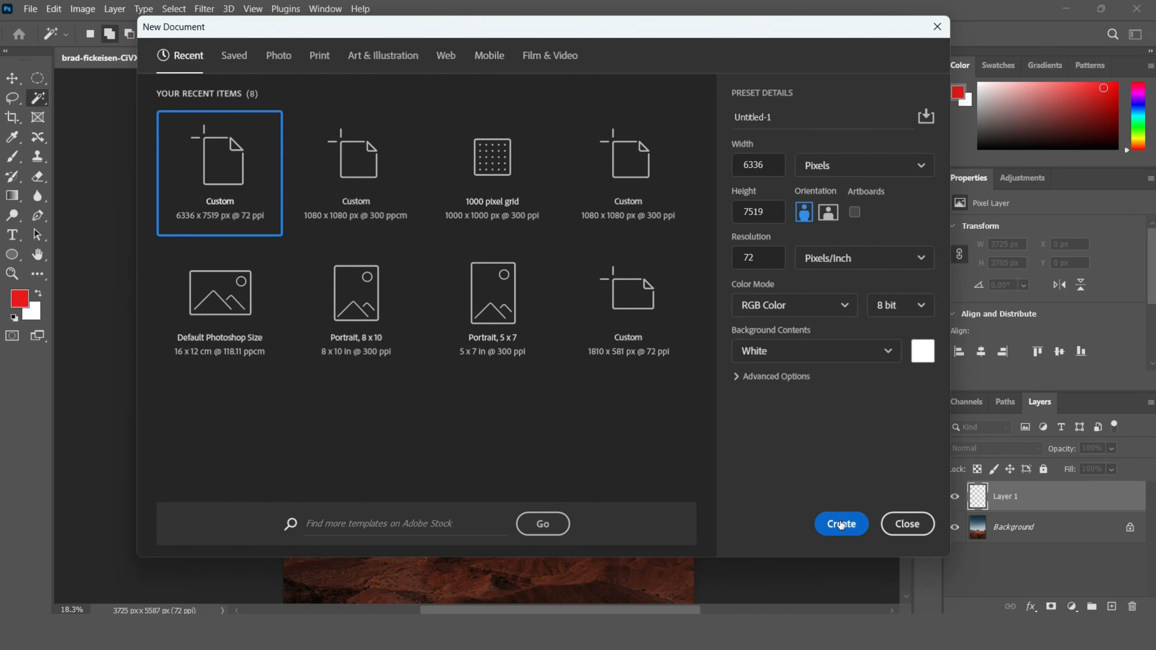
click(841, 524)
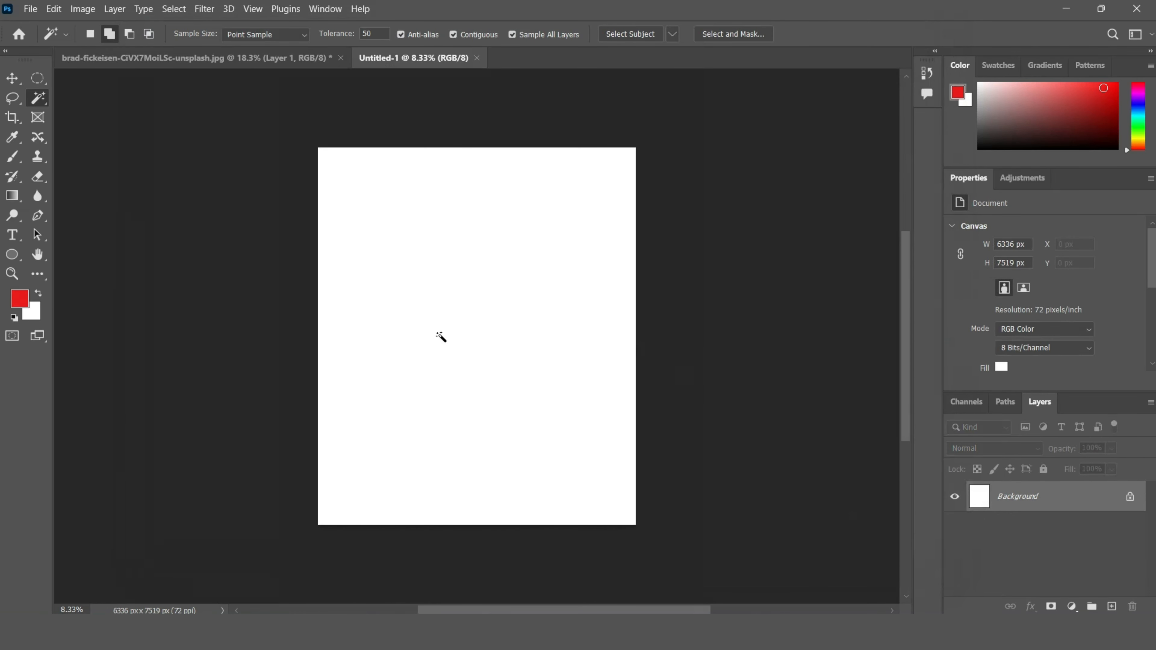
Step: Draw a circular selection with the Elliptical Marquee in the upper-left part of the new canvas
scroll(441, 337, up, 5)
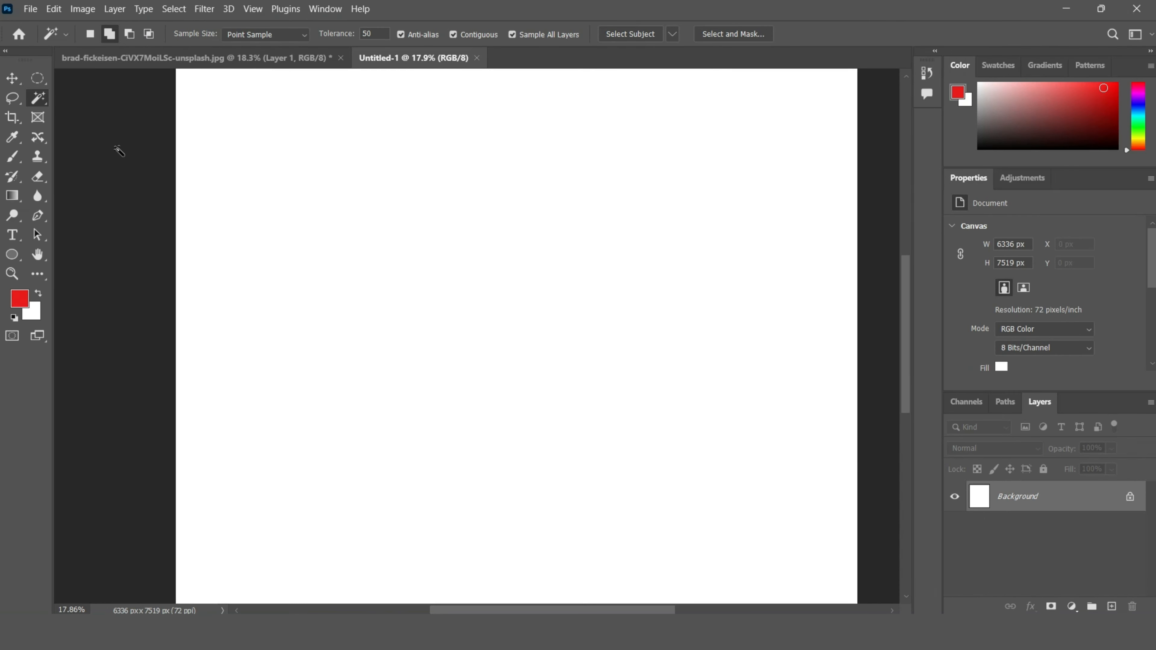
click(37, 79)
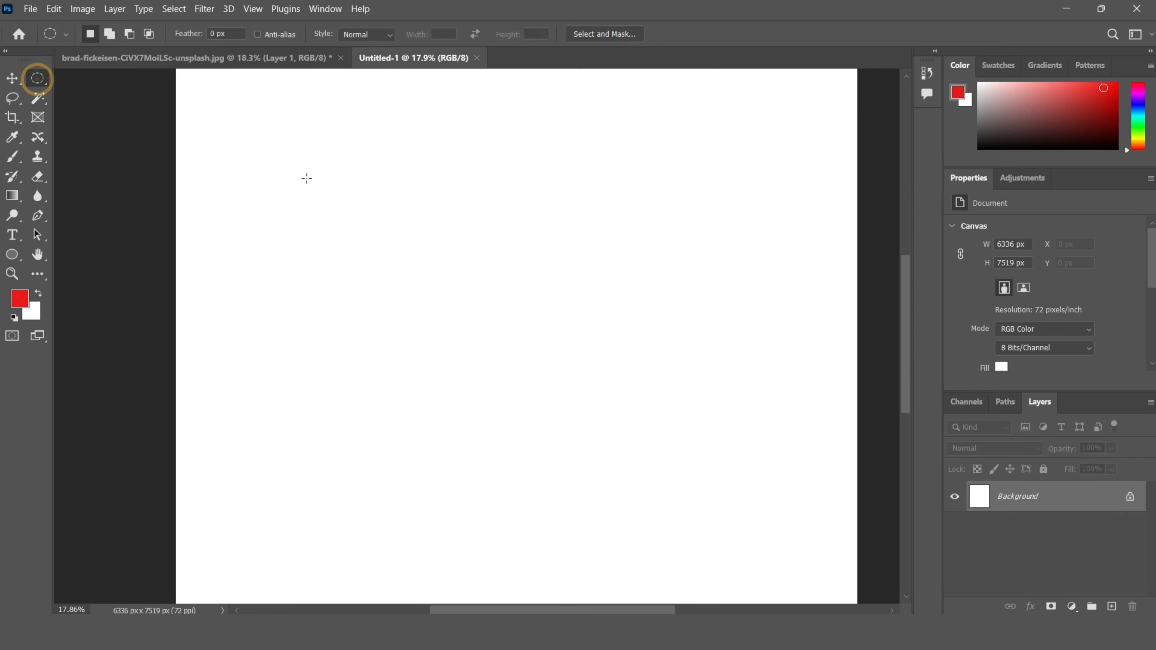
drag(263, 152, 605, 478)
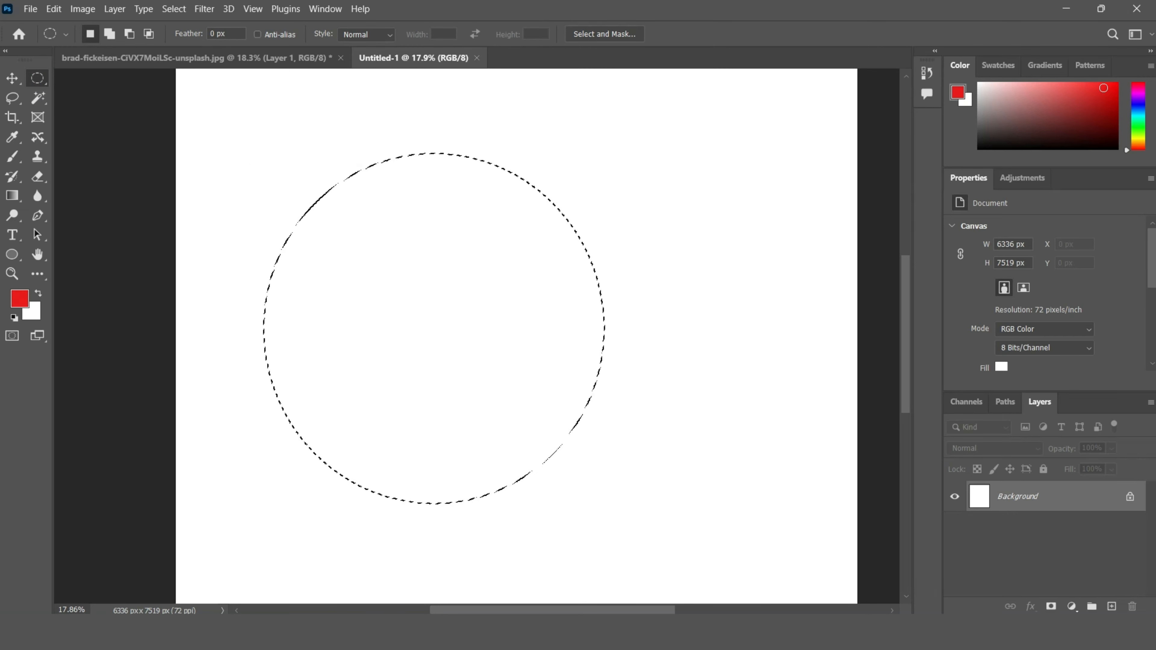
Step: Fill the circle with a Solid Color fill layer in red ea1919
click(1071, 607)
click(1048, 341)
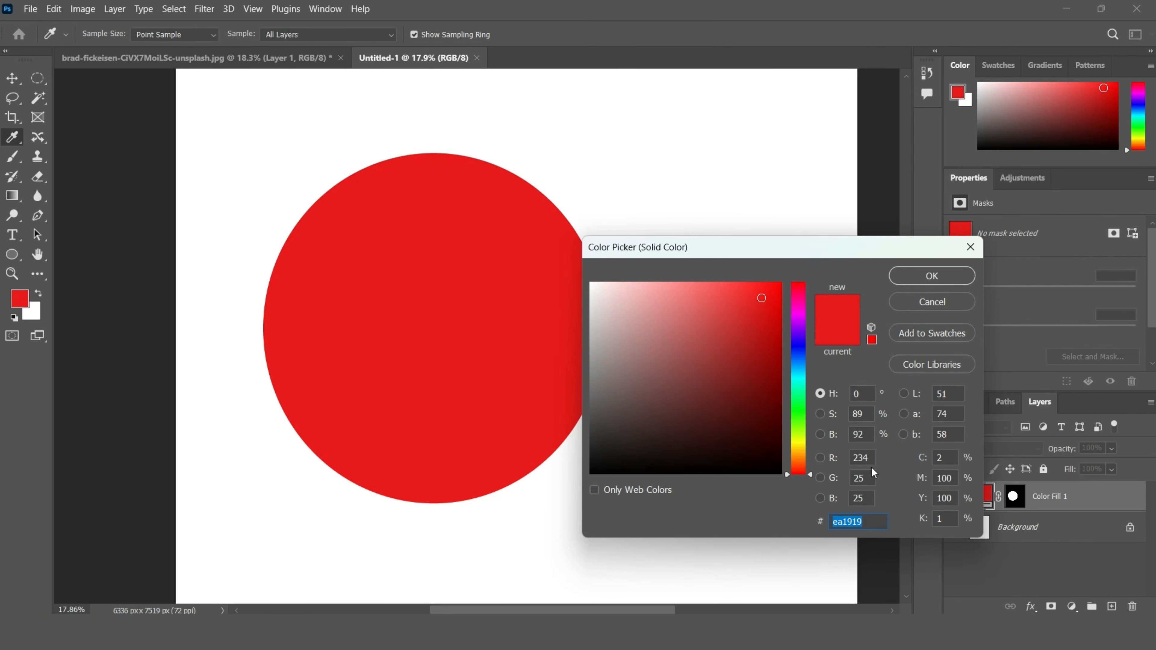
click(930, 277)
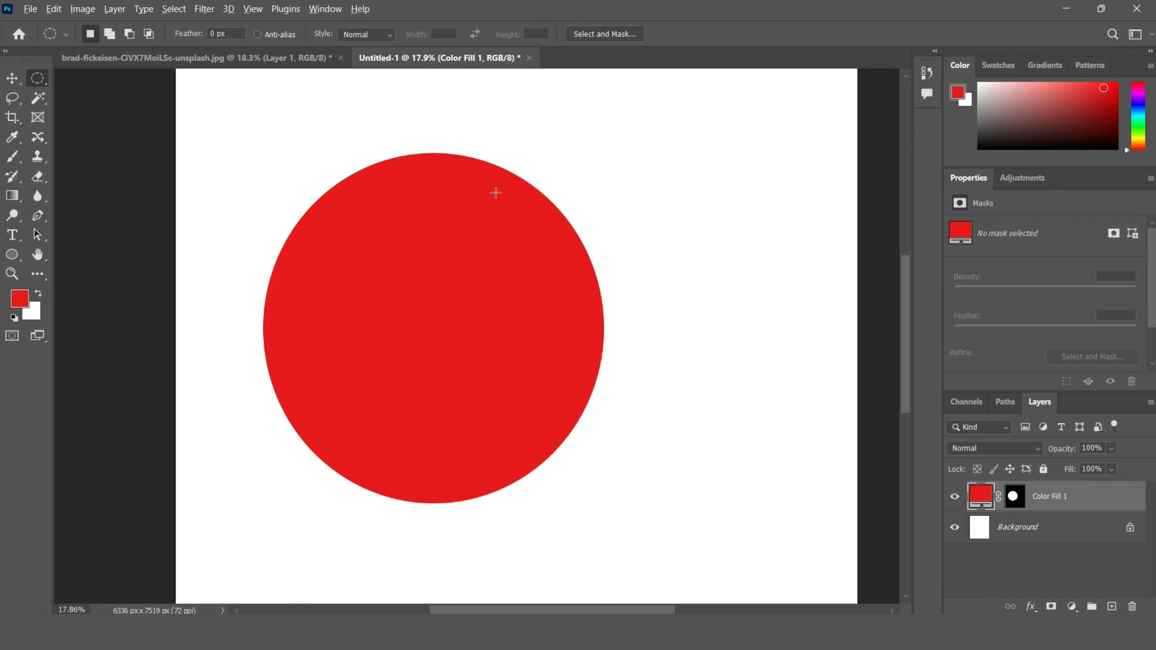
Step: Zoom in on the red circle's edge to examine its stair-stepped pixels, and zoom back out
scroll(546, 199, up, 5)
scroll(568, 220, up, 12)
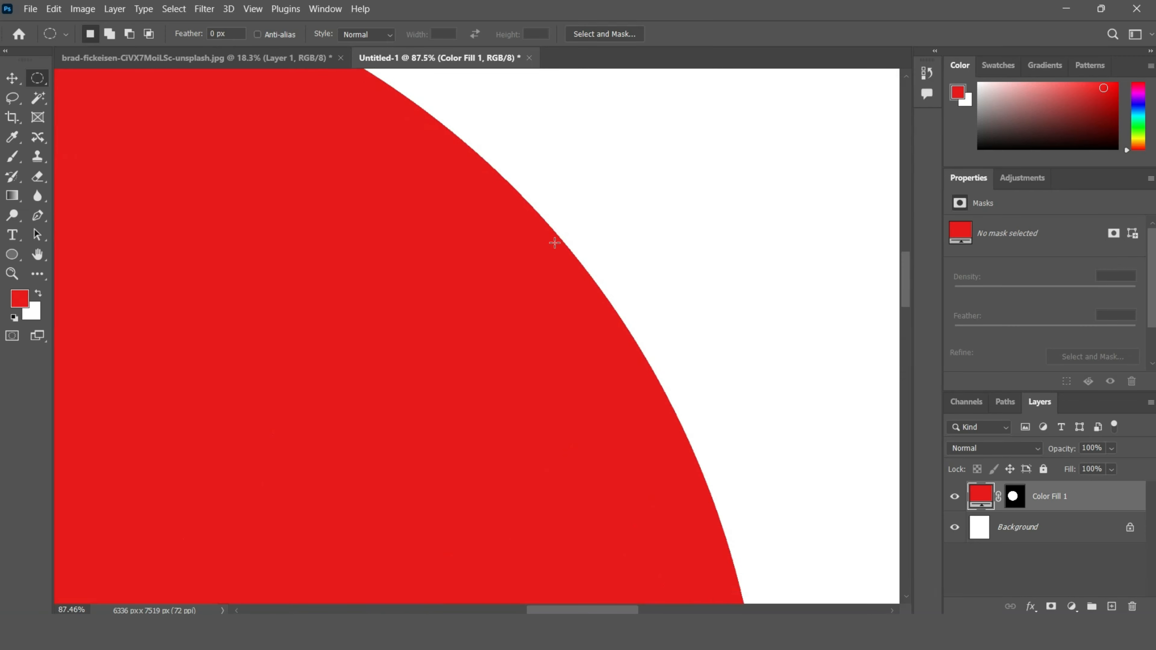
scroll(556, 248, up, 5)
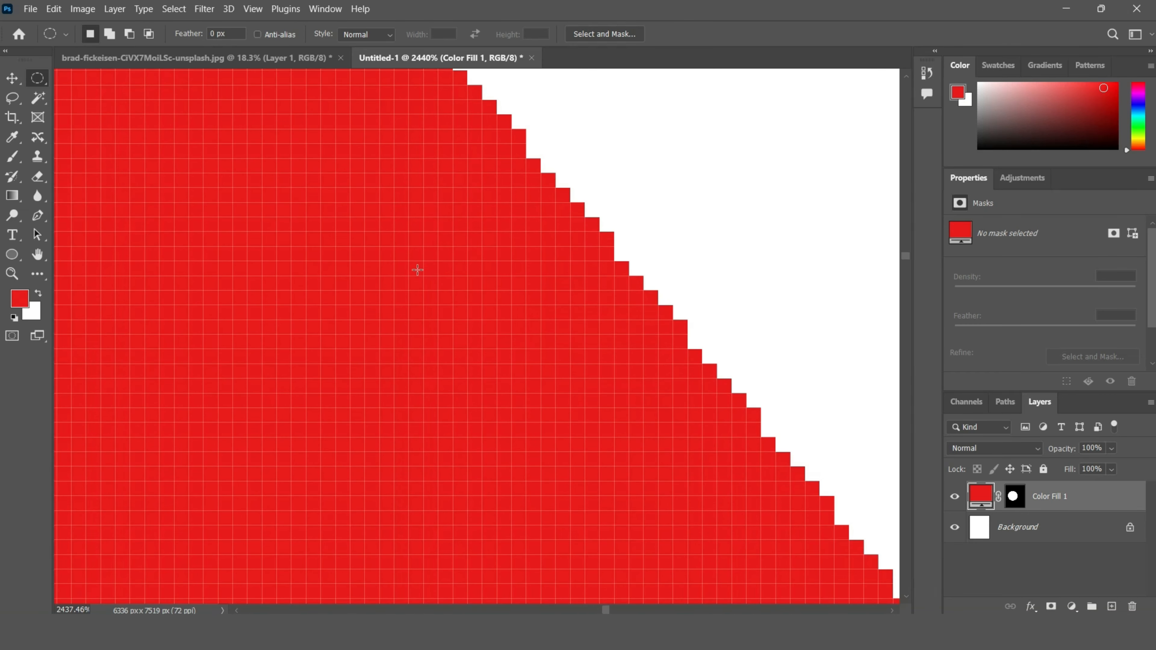
scroll(454, 273, down, 5)
scroll(454, 274, down, 10)
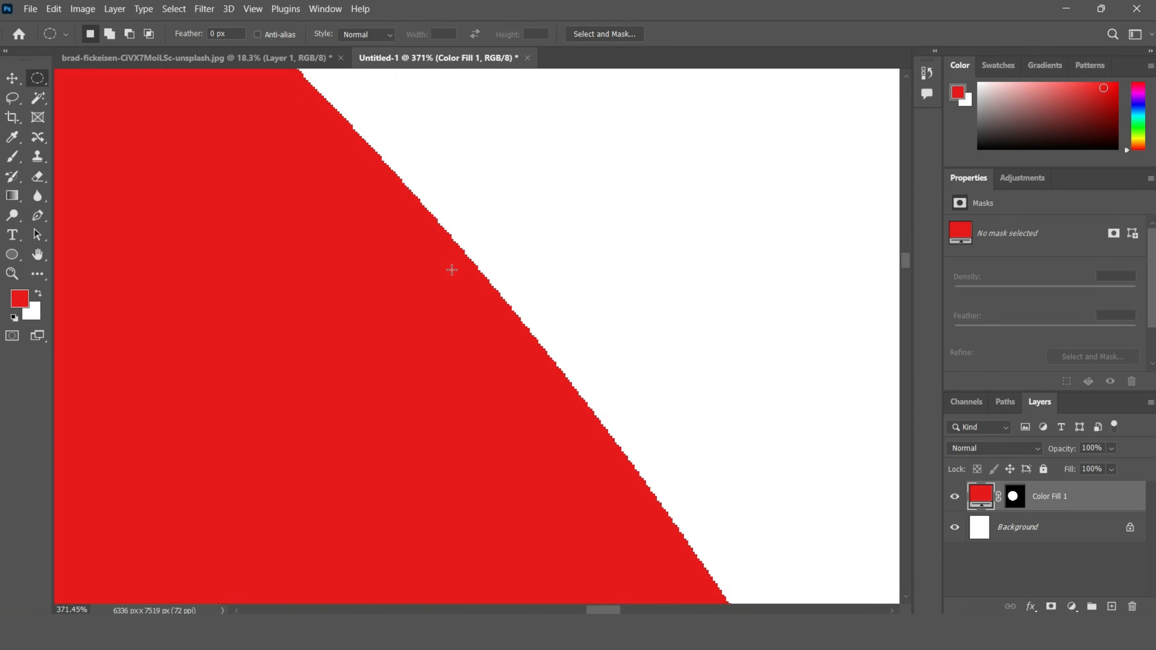
scroll(484, 215, down, 4)
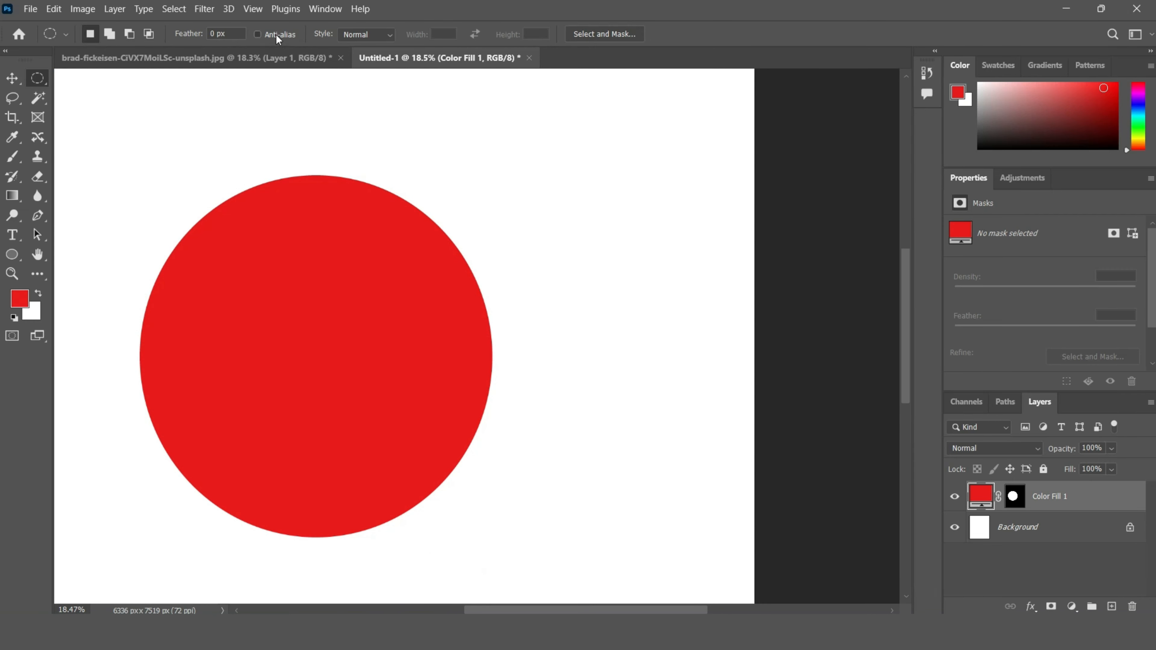
Step: Enable Anti-alias, draw a second circle overlapping the first circle's right edge, and fill it with a red ea1919 Solid Color layer
click(276, 34)
drag(468, 193, 786, 529)
click(1071, 606)
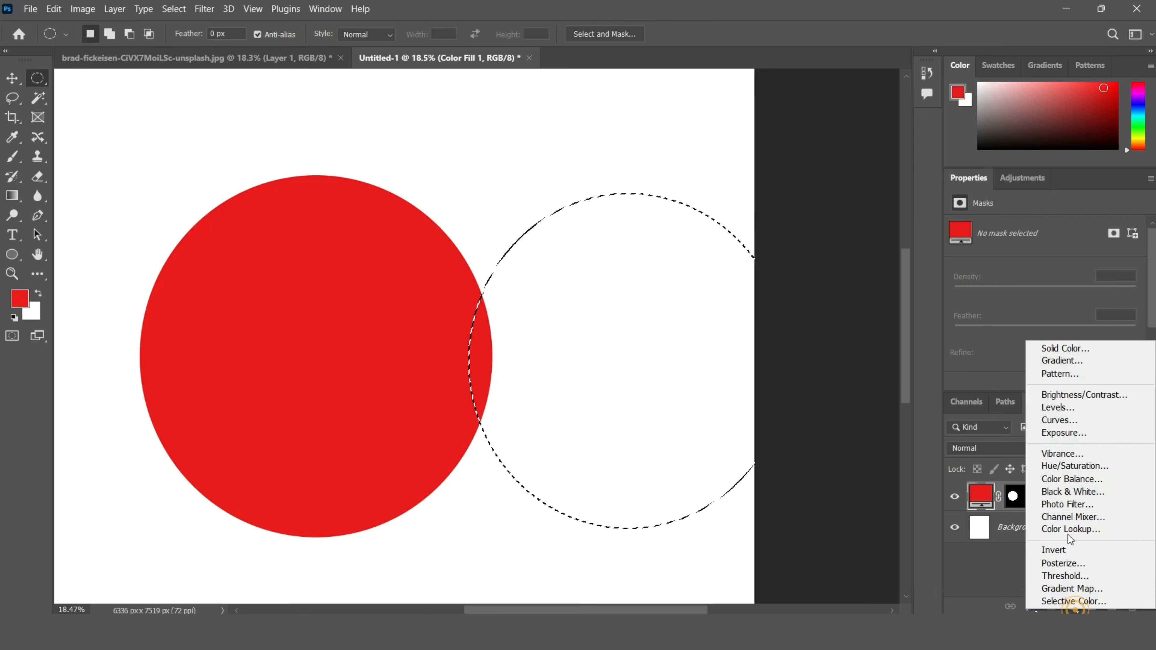
click(1073, 352)
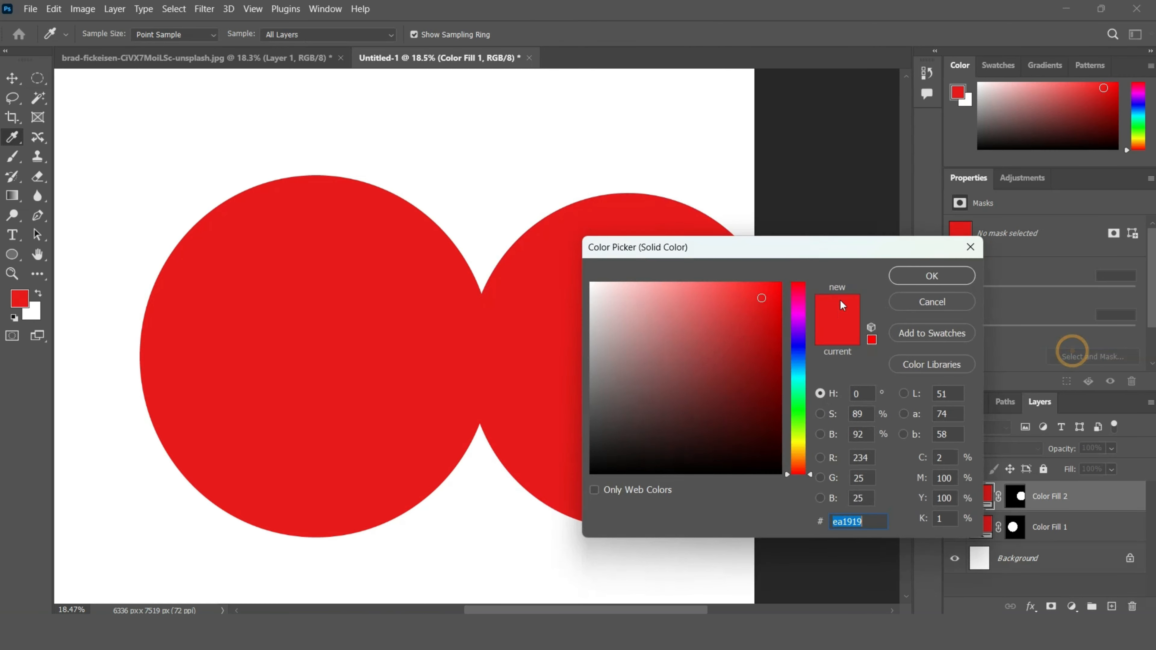
click(932, 276)
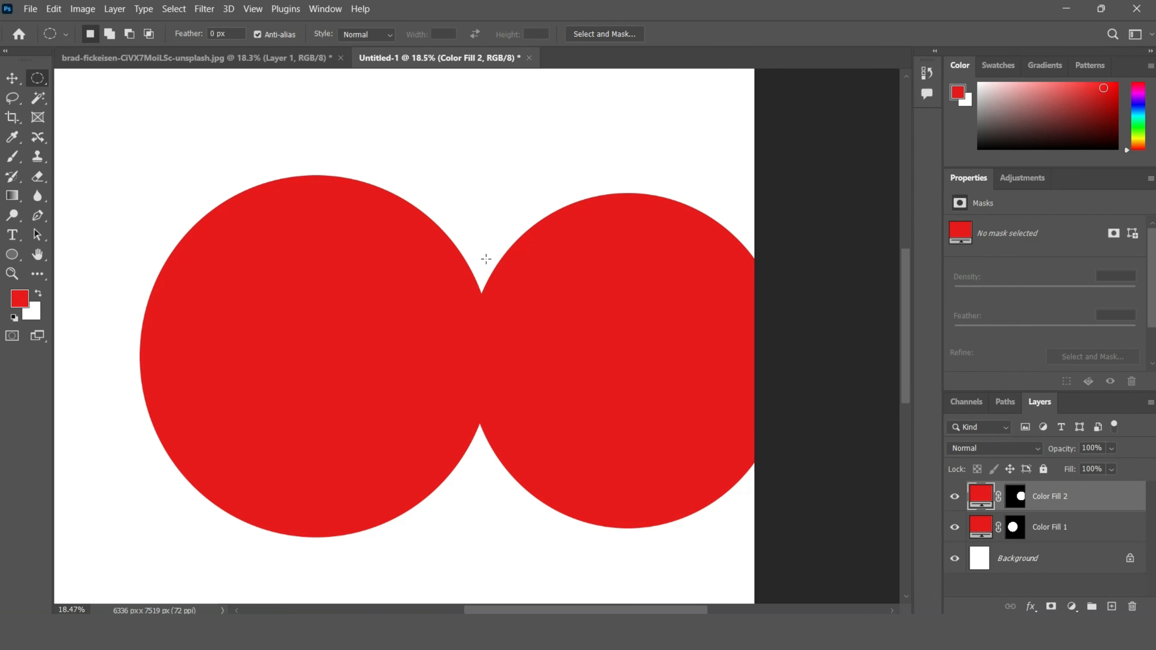
Step: Zoom in on the junction between the two circles to compare their edge smoothness, and zoom back out
scroll(536, 227, up, 5)
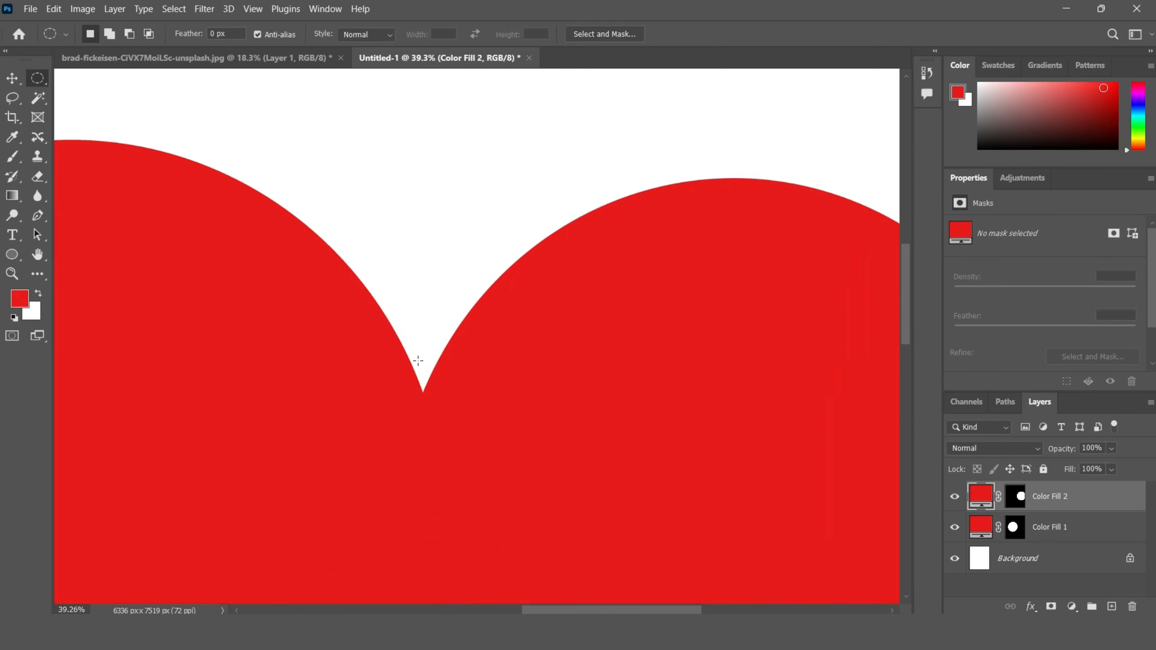
scroll(418, 361, up, 10)
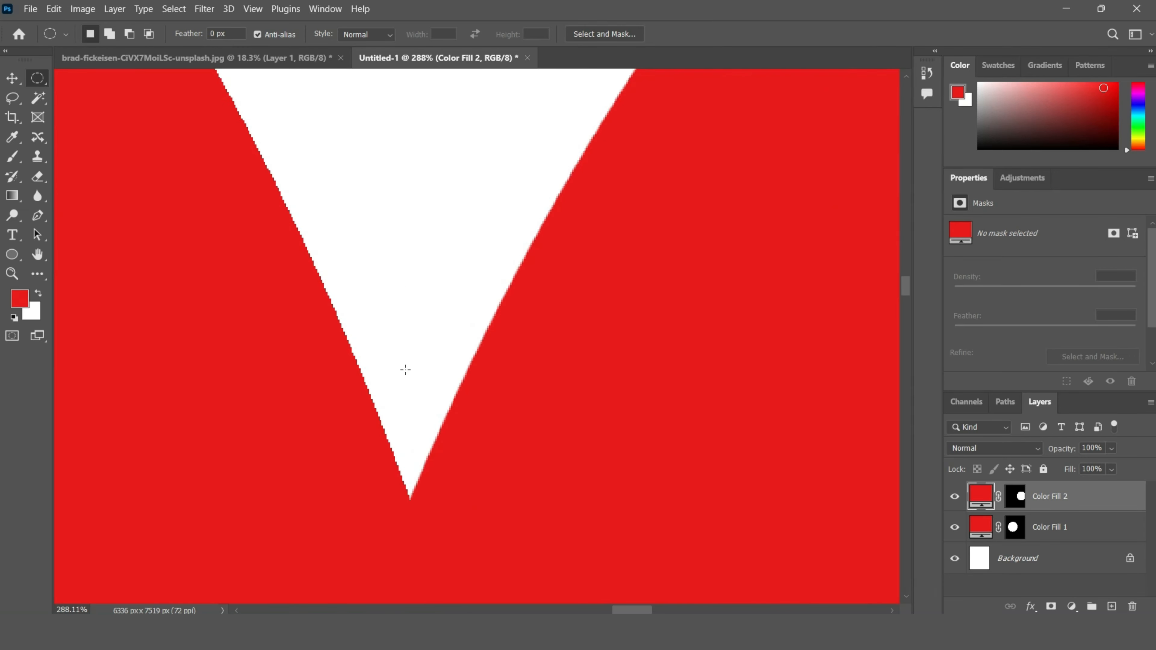
scroll(405, 370, up, 6)
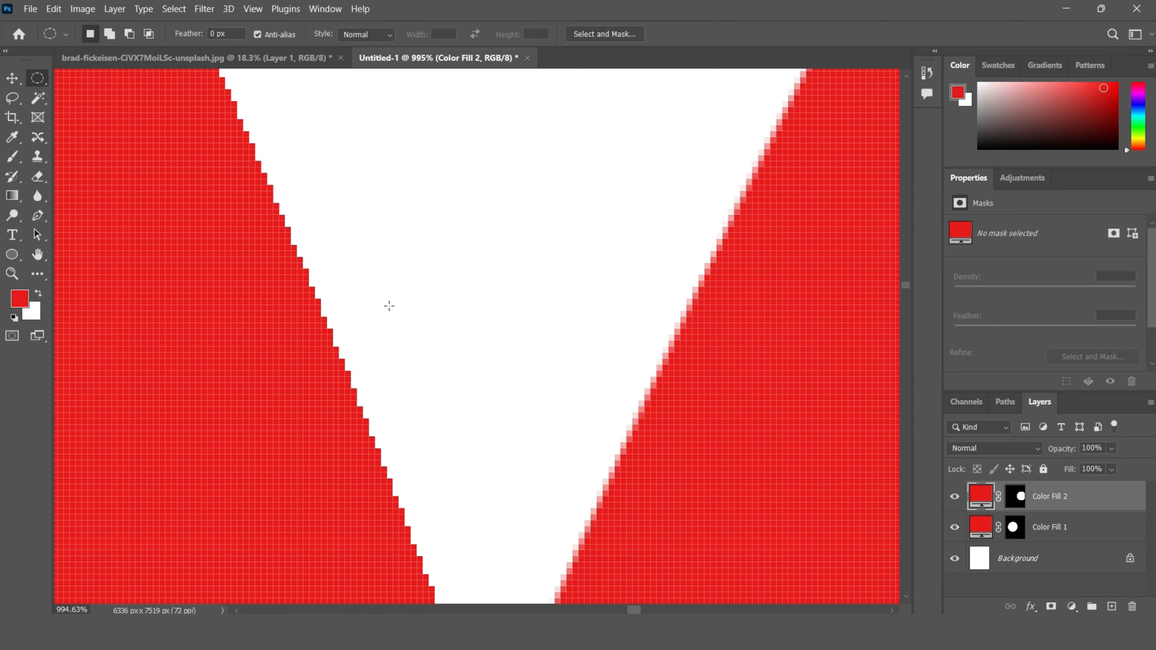
scroll(408, 335, down, 10)
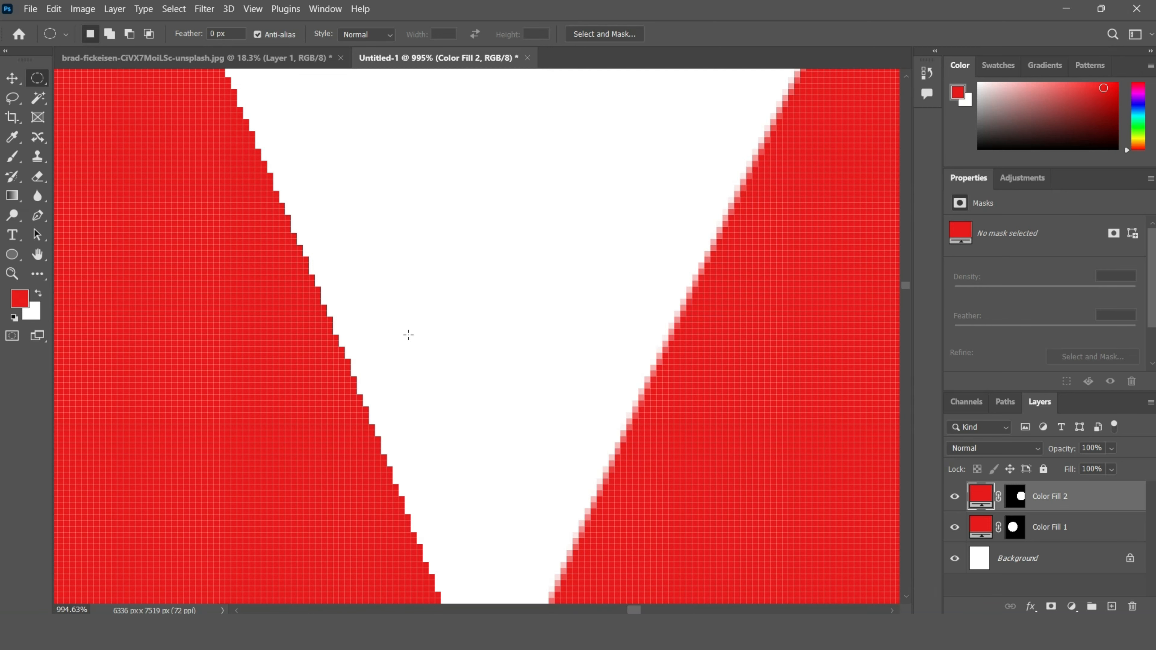
scroll(408, 353, down, 10)
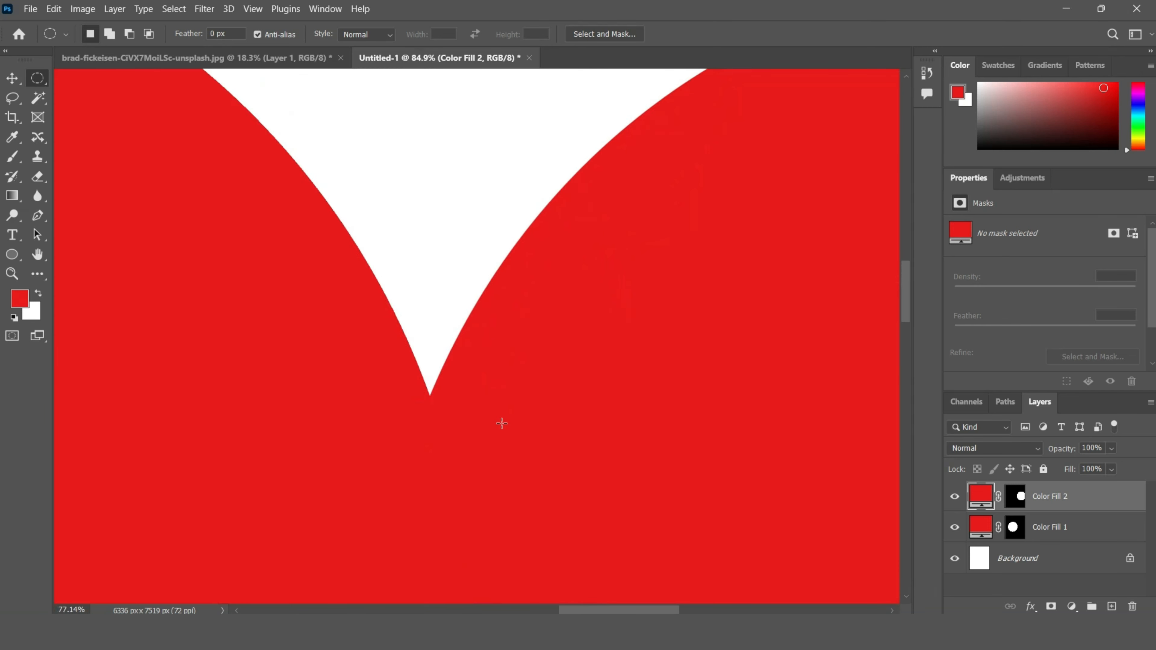
scroll(477, 301, down, 1)
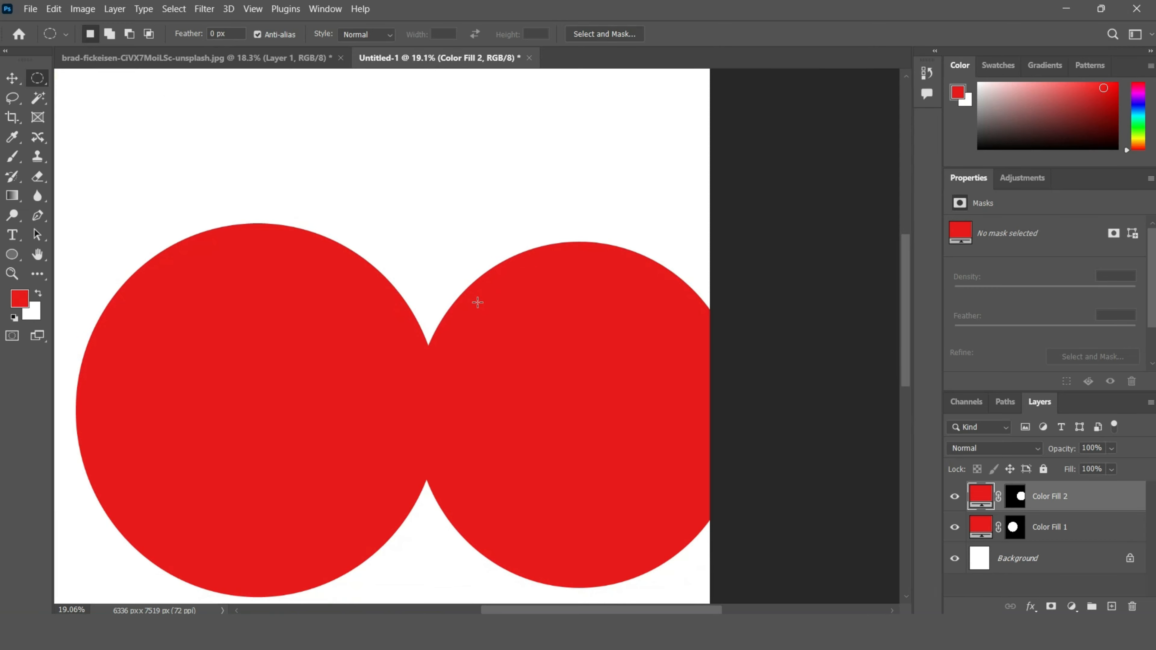
Step: Close the new document without saving and switch to the Magic Wand tool
click(528, 59)
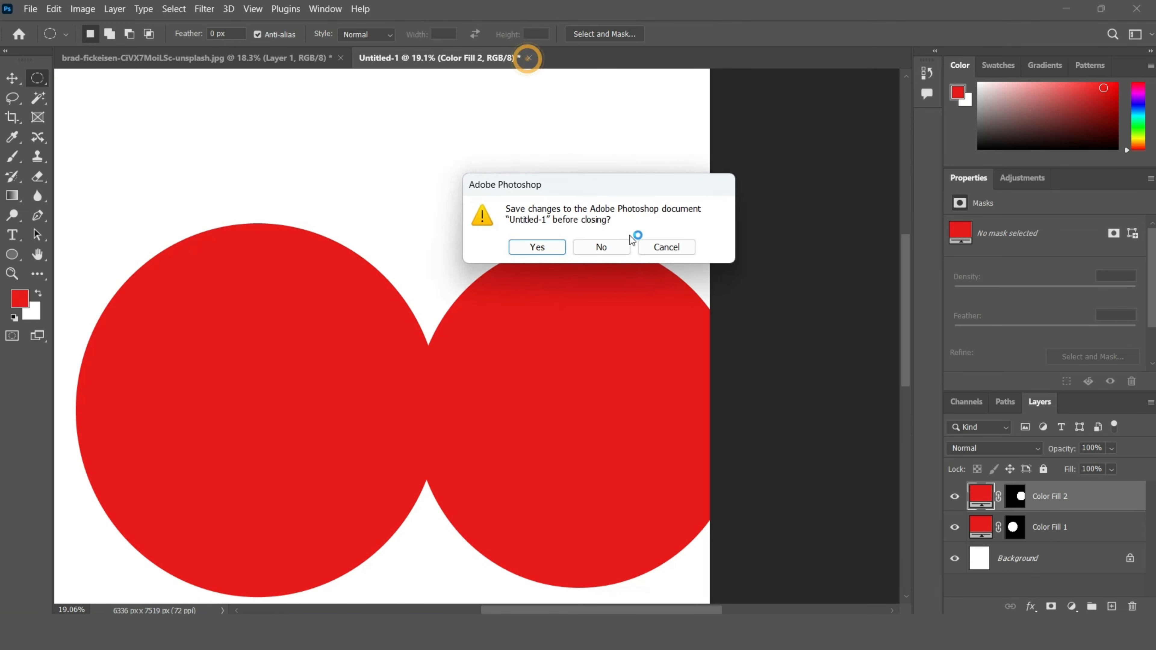
click(613, 248)
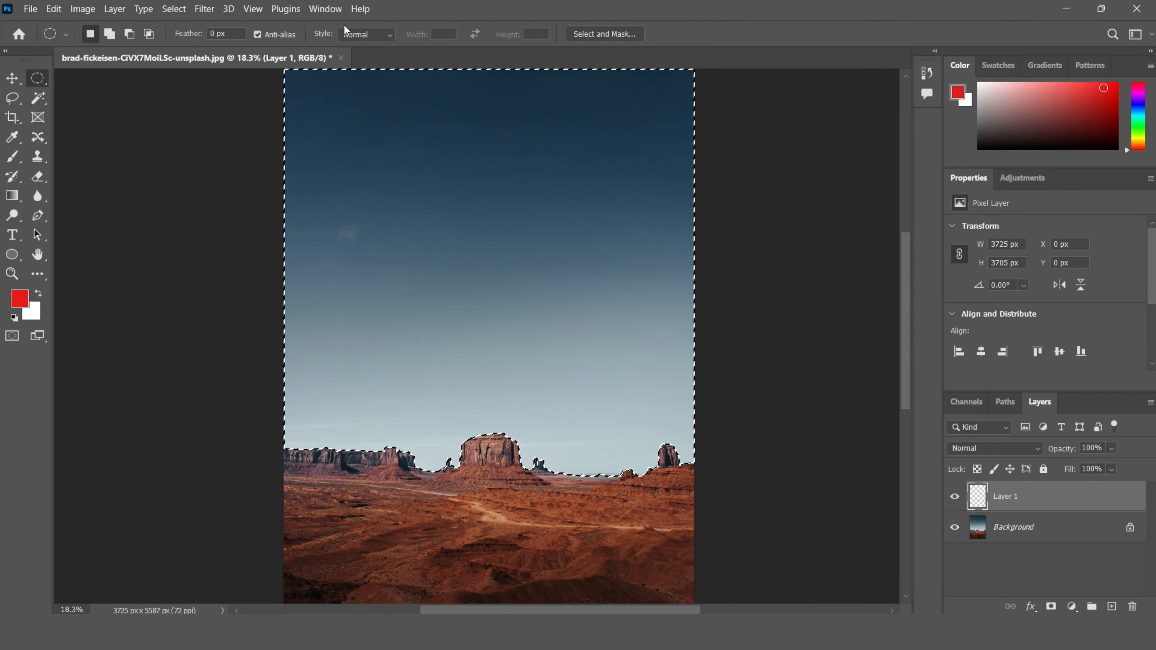
click(39, 99)
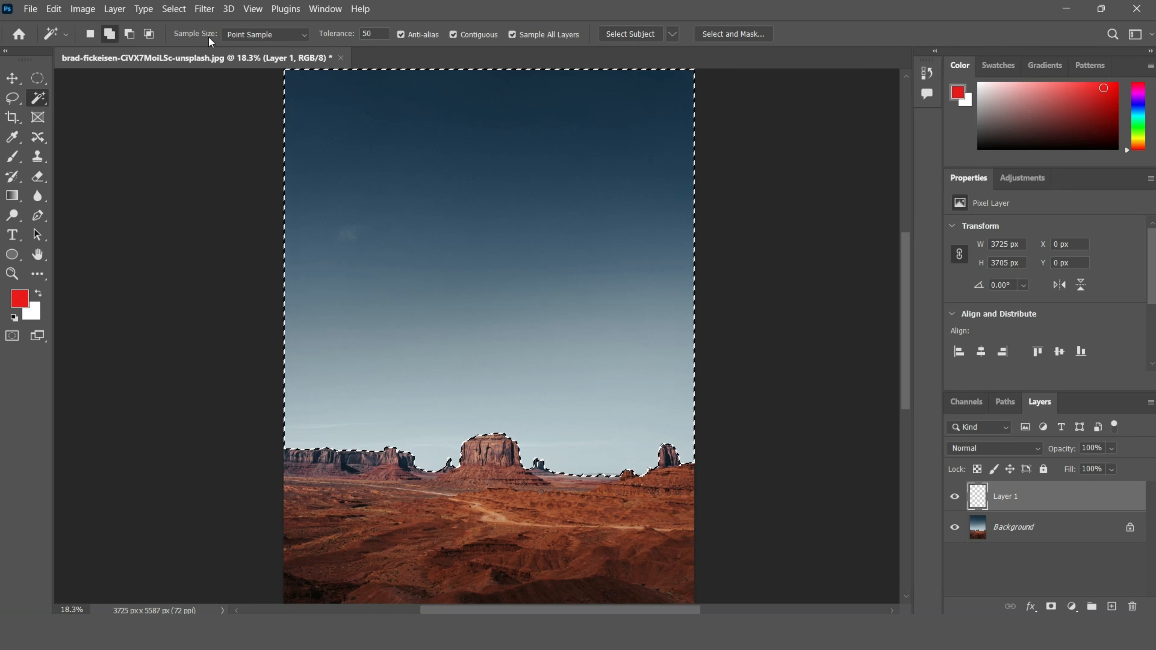
Step: Clear the existing sky selection on the landscape photo
click(288, 35)
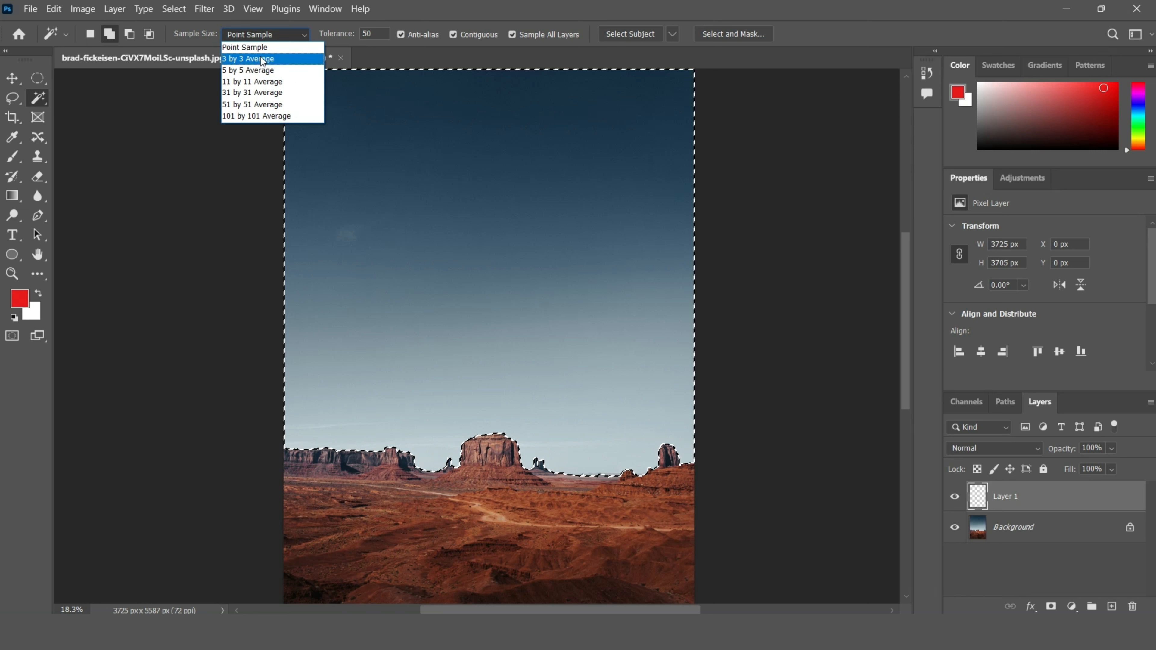
key(Escape)
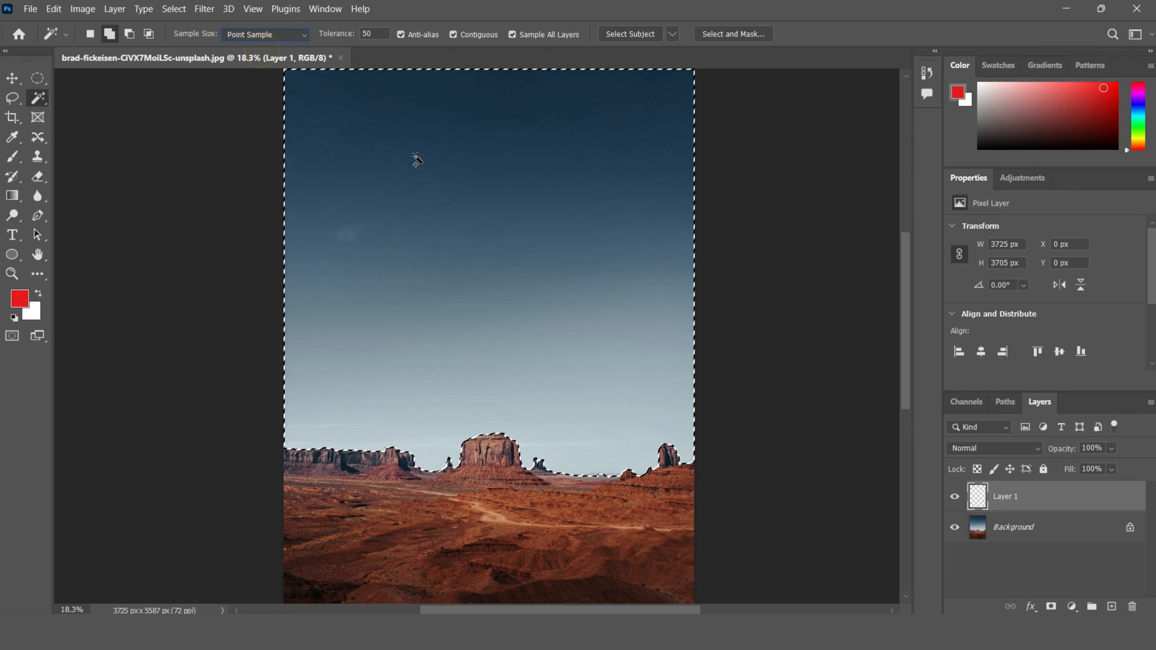
key(ctrl+d)
Step: Try a 3 by 3 Average sample size by selecting the upper sky, and clear the selection
click(264, 34)
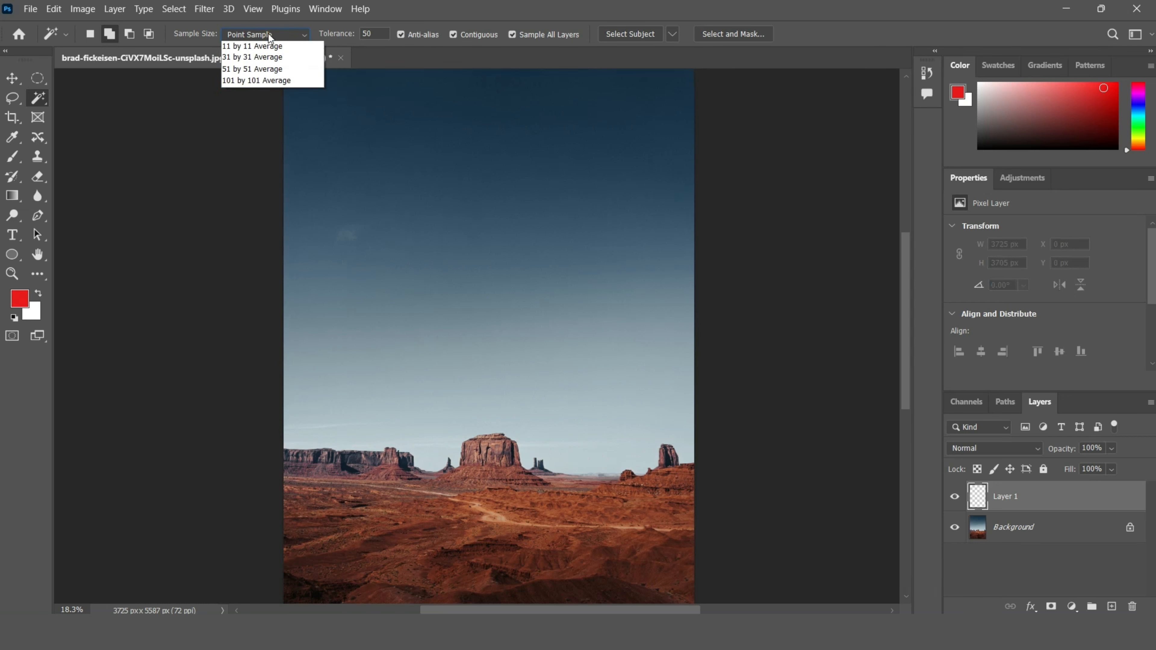
click(257, 58)
click(404, 96)
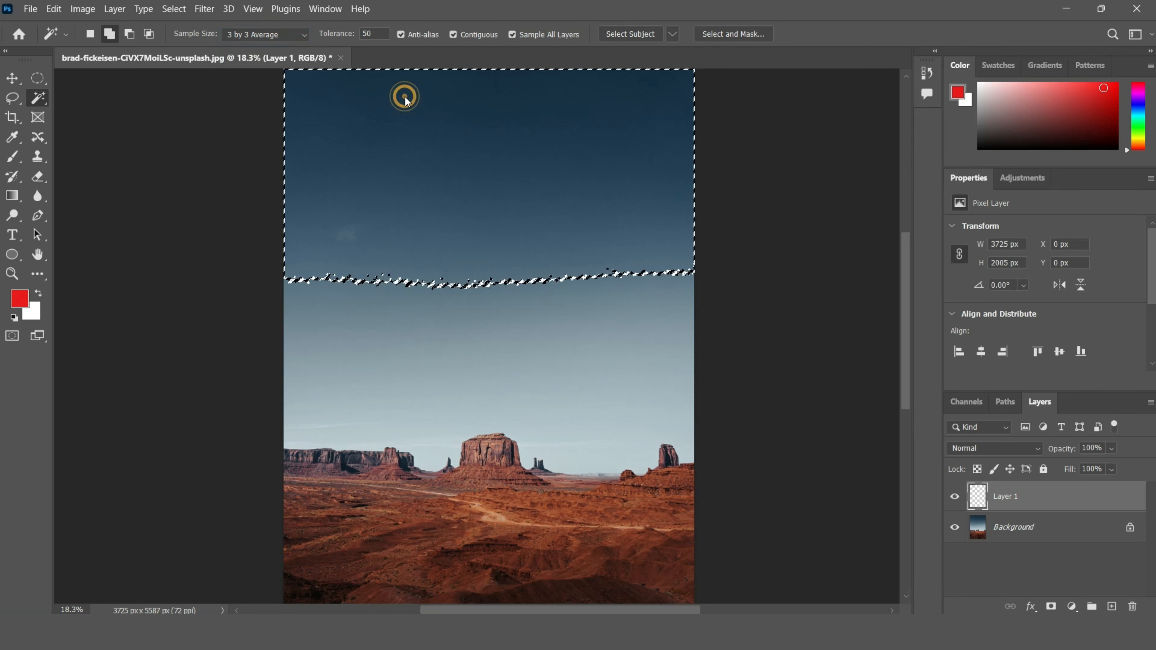
key(ctrl+d)
Step: Try a 5 by 5 Average sample size by selecting the upper sky, and clear the selection
click(258, 34)
click(249, 71)
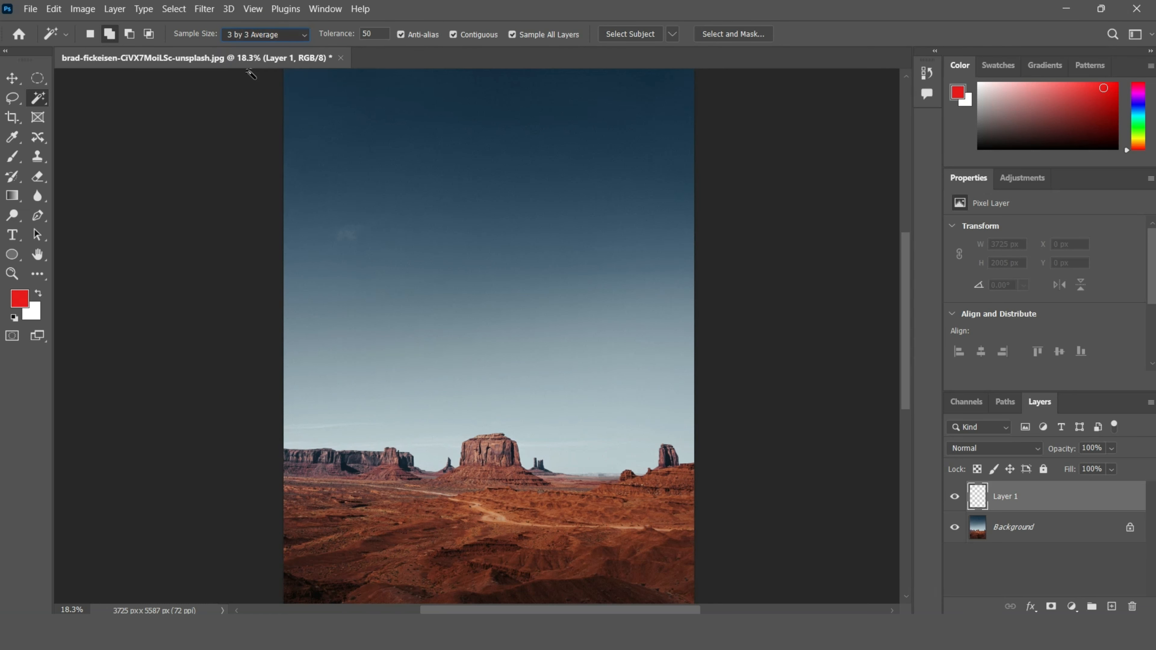
click(380, 119)
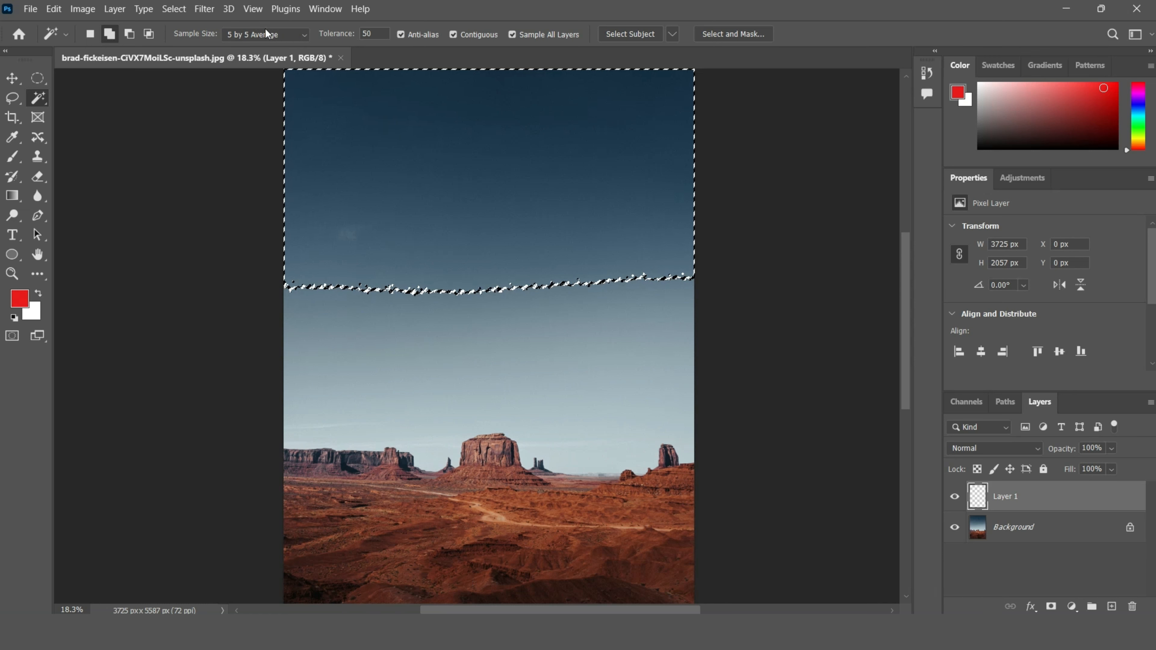
key(ctrl+d)
Step: Try a 51 by 51 Average sample size by selecting the upper sky, and clear the selection
click(275, 34)
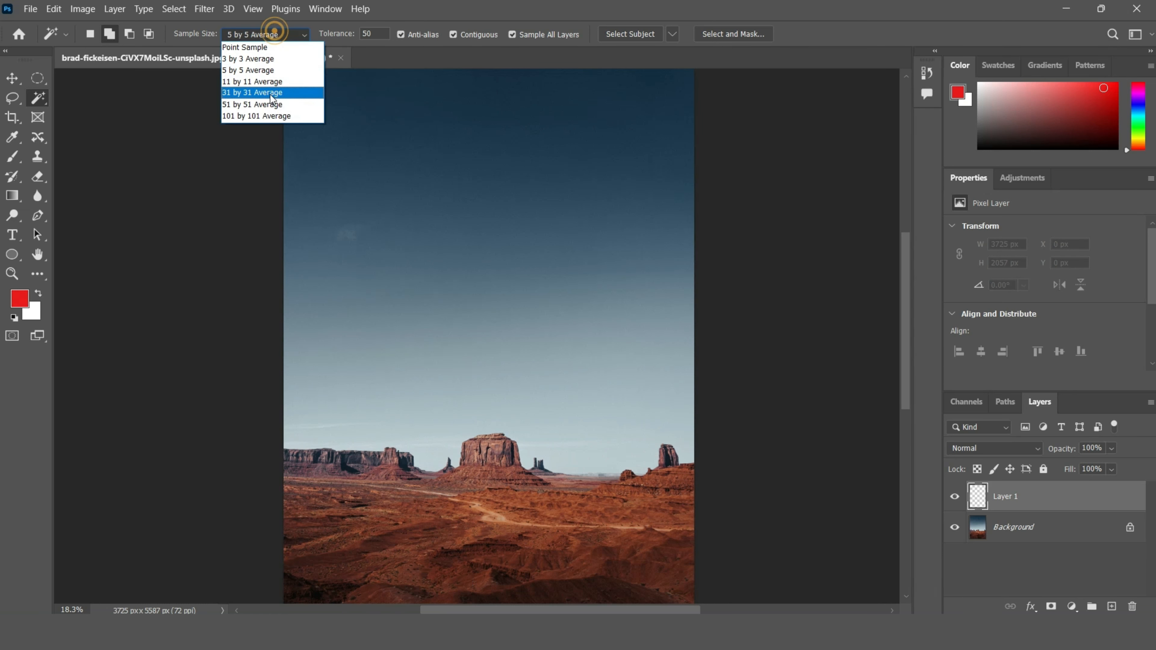
click(267, 104)
click(444, 184)
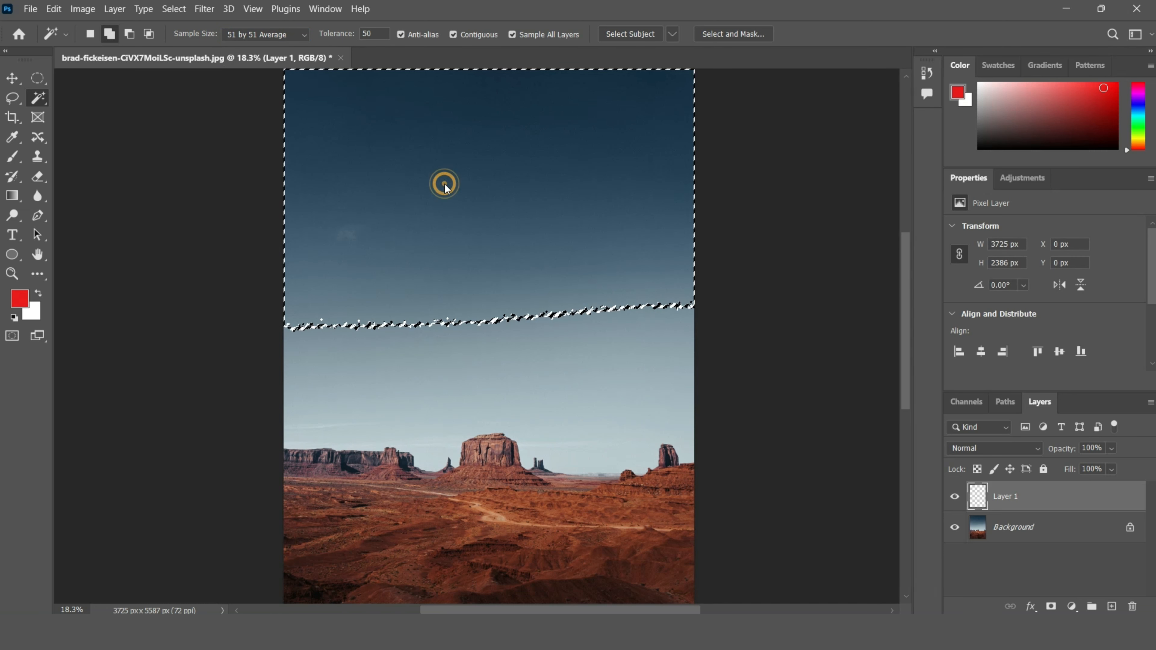
key(ctrl+d)
Step: Try a Point Sample selection on the central mesa and clear the selection
scroll(552, 185, down, 3)
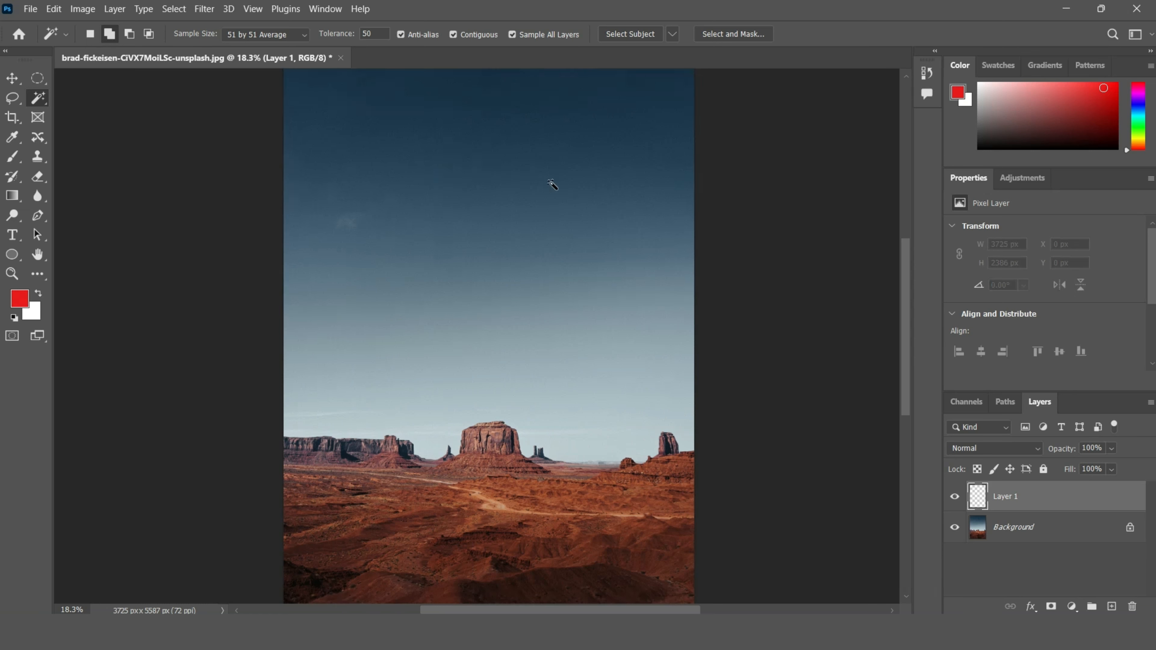
scroll(550, 185, down, 2)
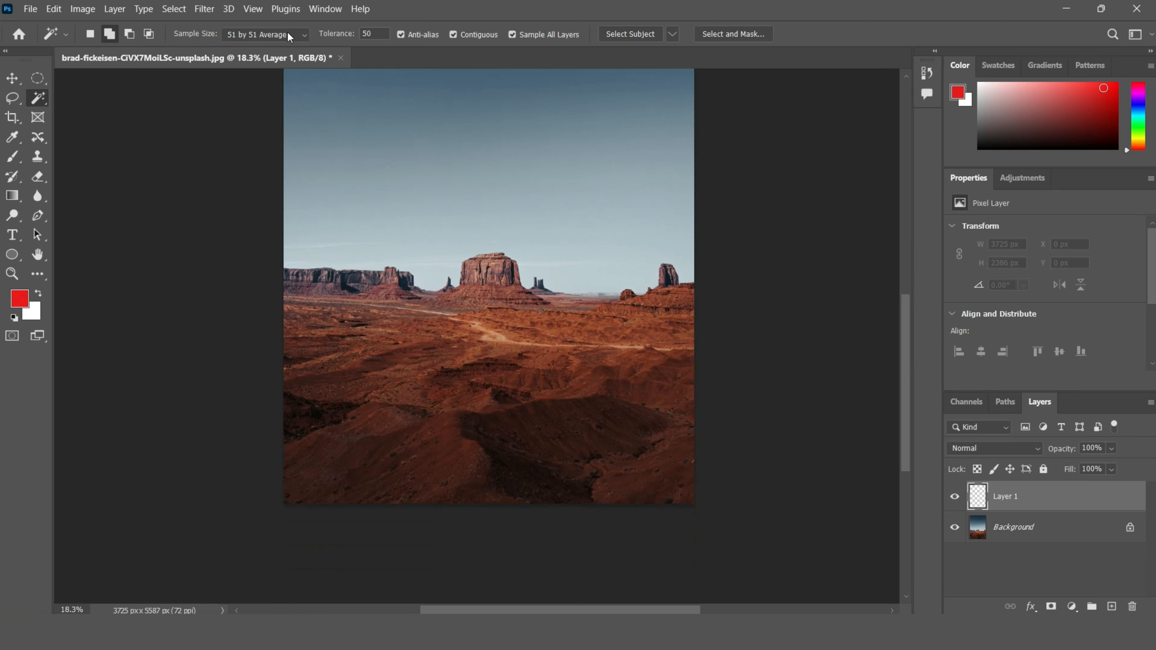
click(287, 35)
click(269, 49)
click(488, 270)
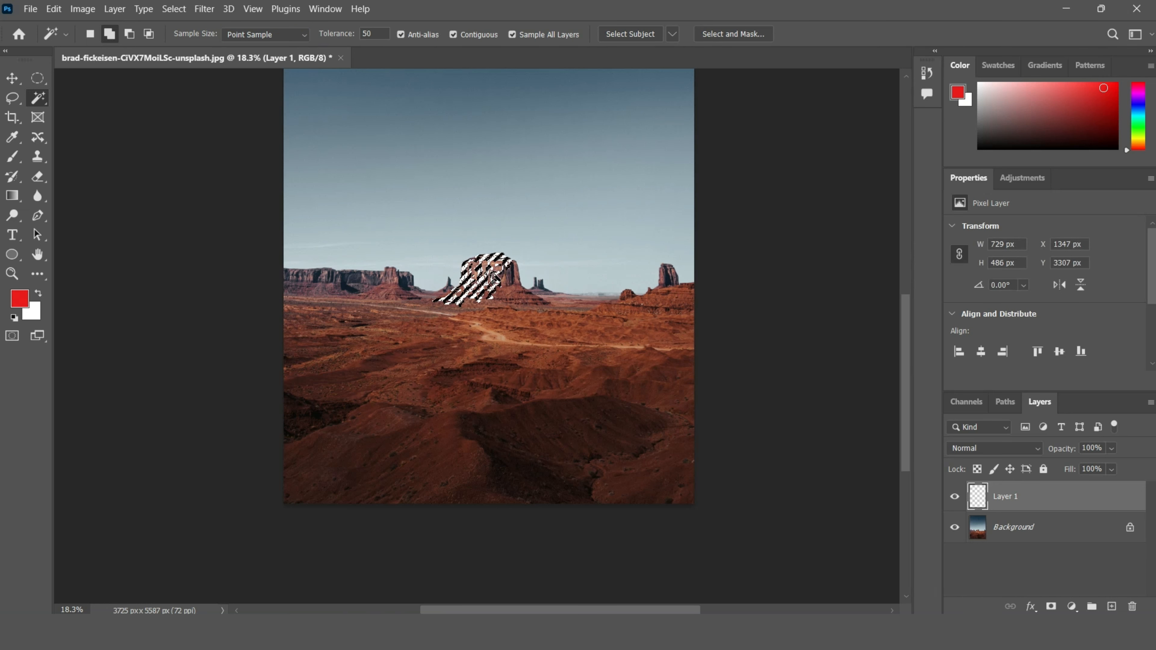
key(ctrl+d)
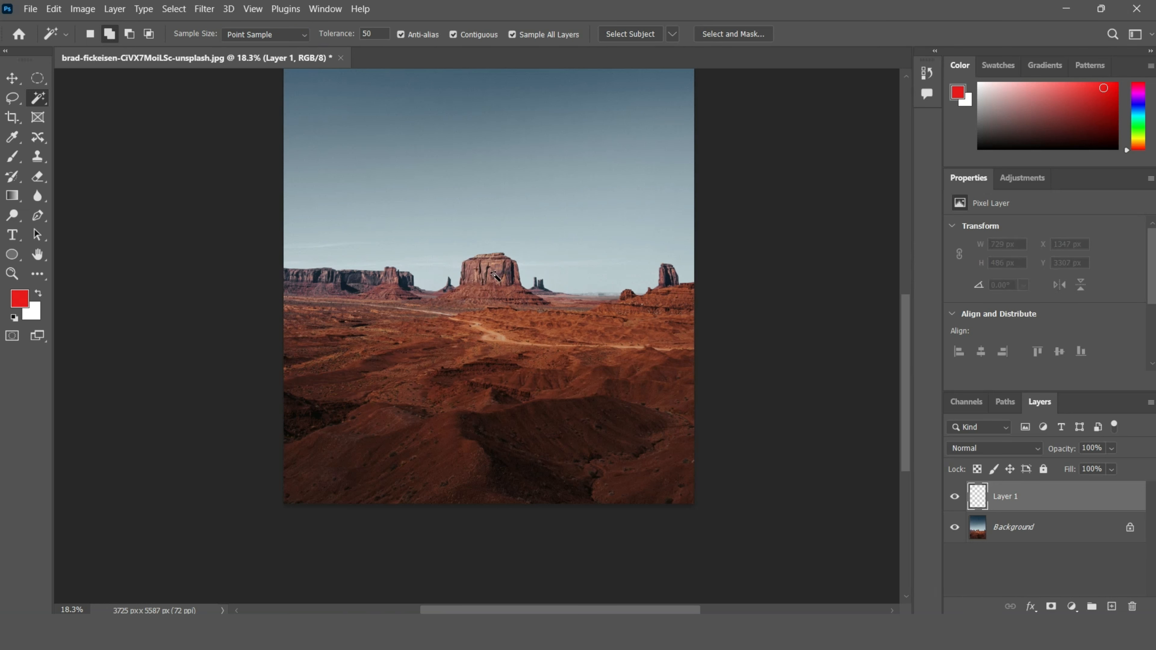
Step: Try a 5 by 5 Average sample size on the foreground desert ground and clear the selection
click(292, 38)
click(271, 67)
click(414, 312)
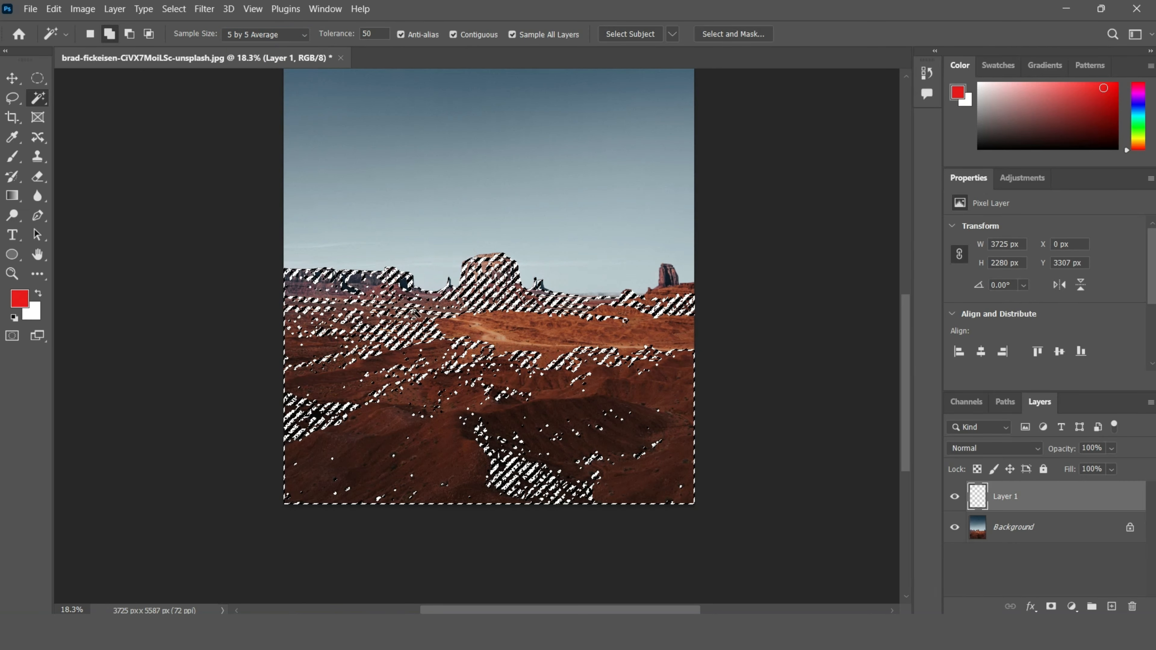
key(ctrl+d)
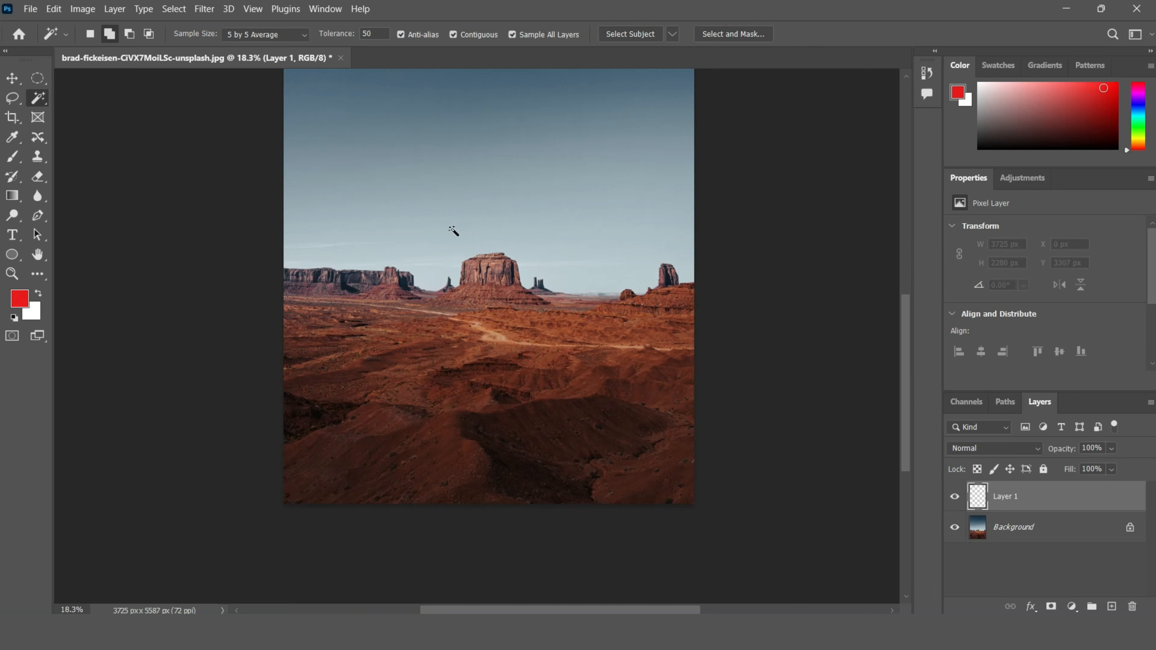
Step: Try a 3 by 3 Average sample size on the desert ground near the mesas and clear the selection
click(302, 34)
click(275, 58)
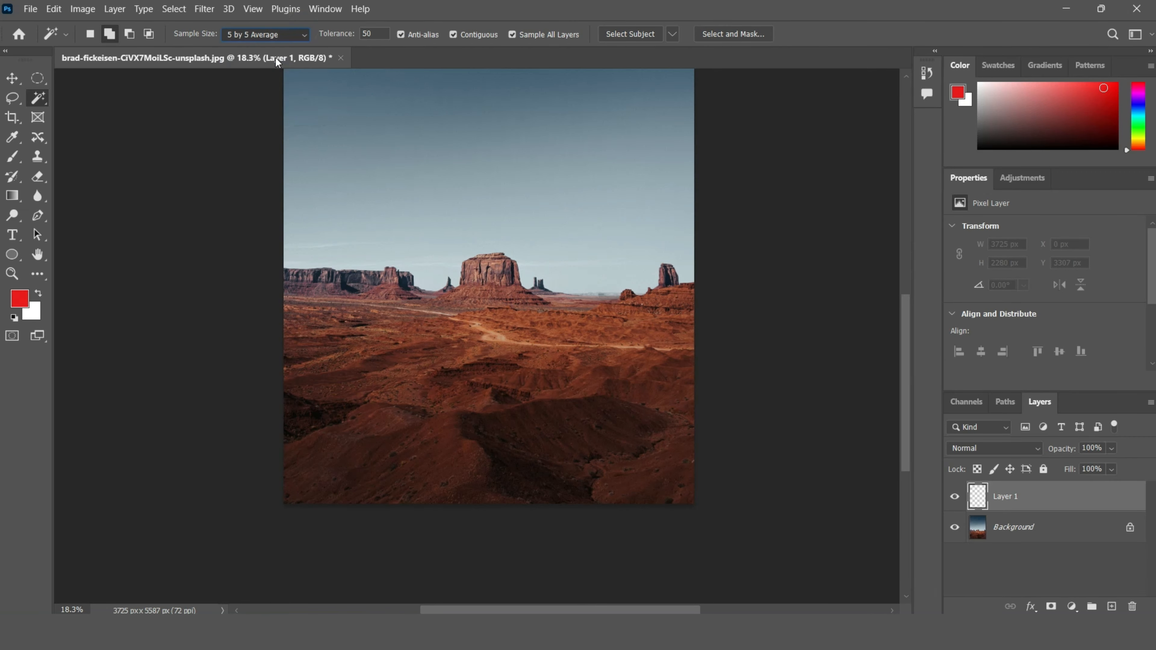
key(Up)
click(397, 304)
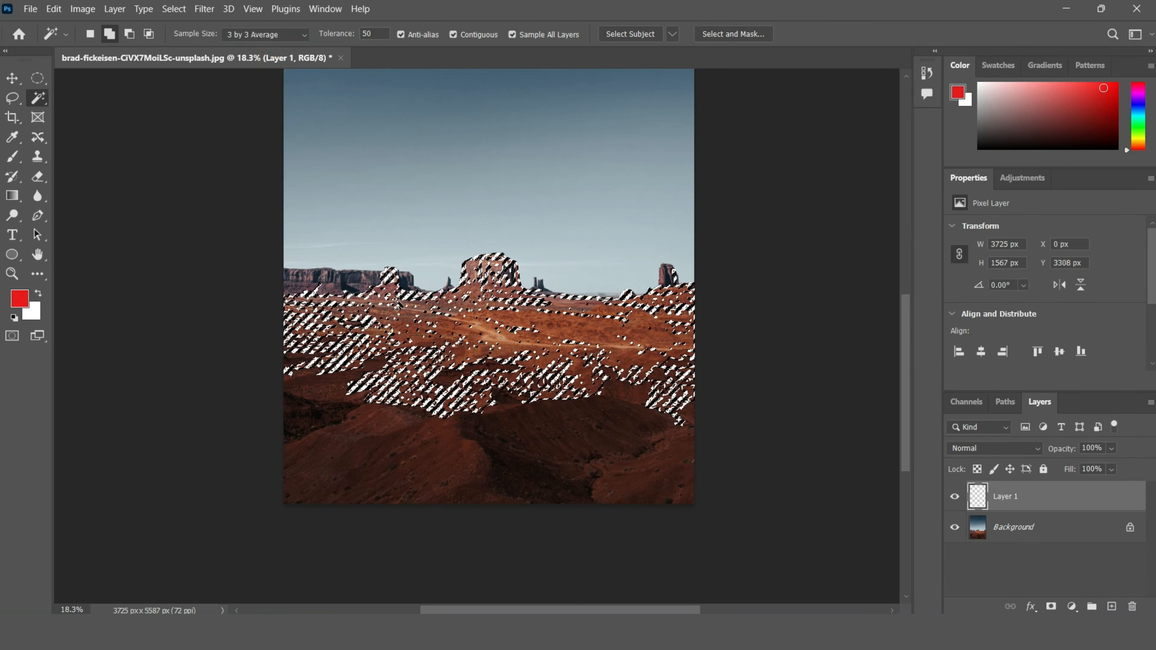
key(ctrl+d)
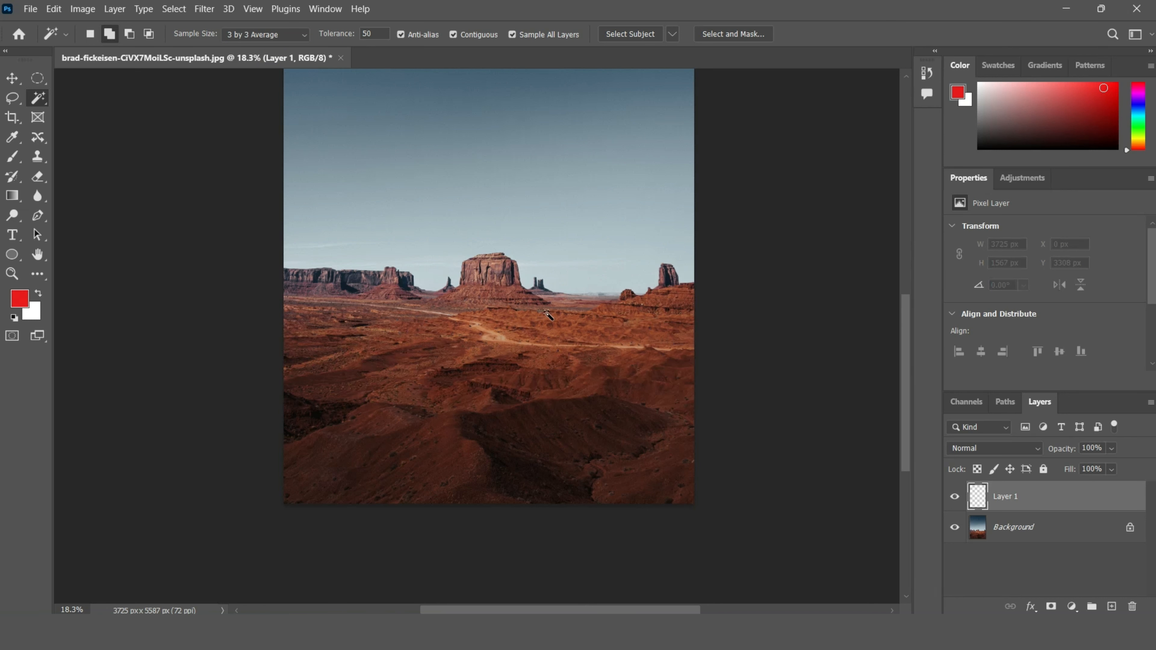
Step: Set the Sample Size back to Point Sample and select the upper sky with the Magic Wand
scroll(547, 314, up, 2)
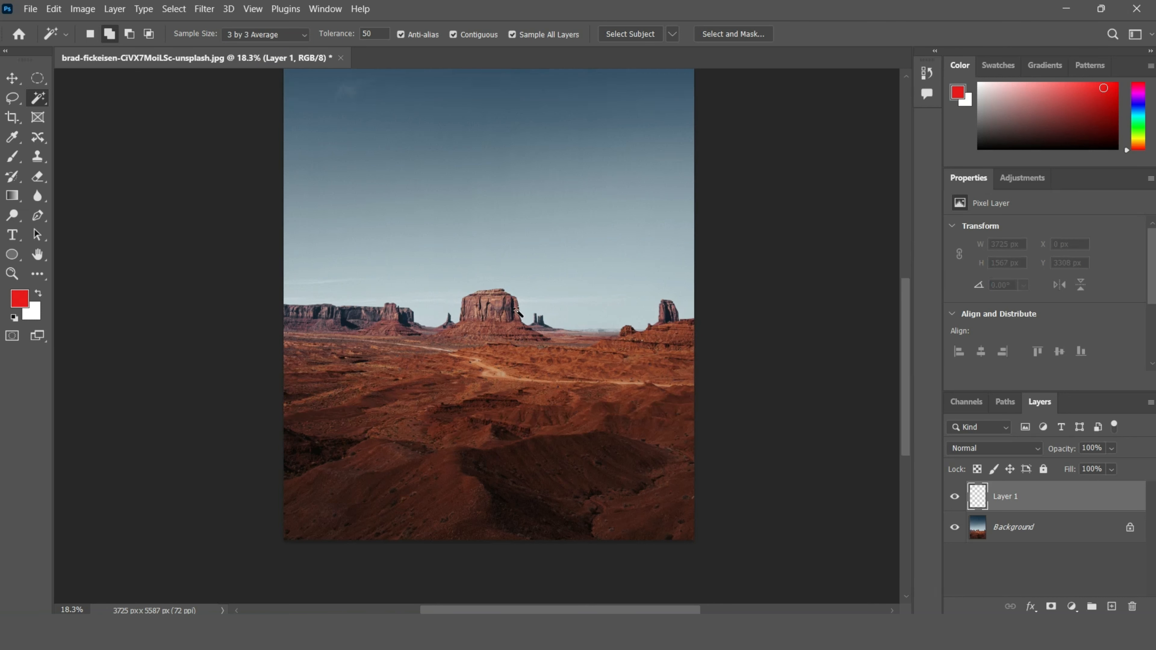
click(253, 40)
click(245, 54)
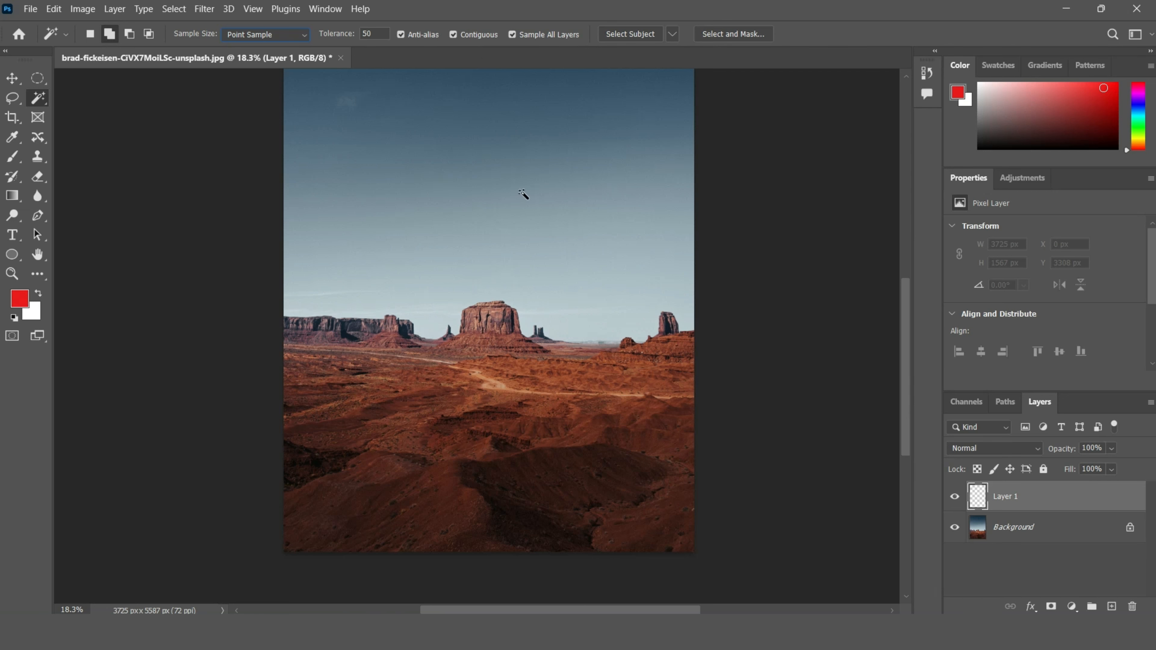
drag(903, 344, 907, 282)
click(506, 194)
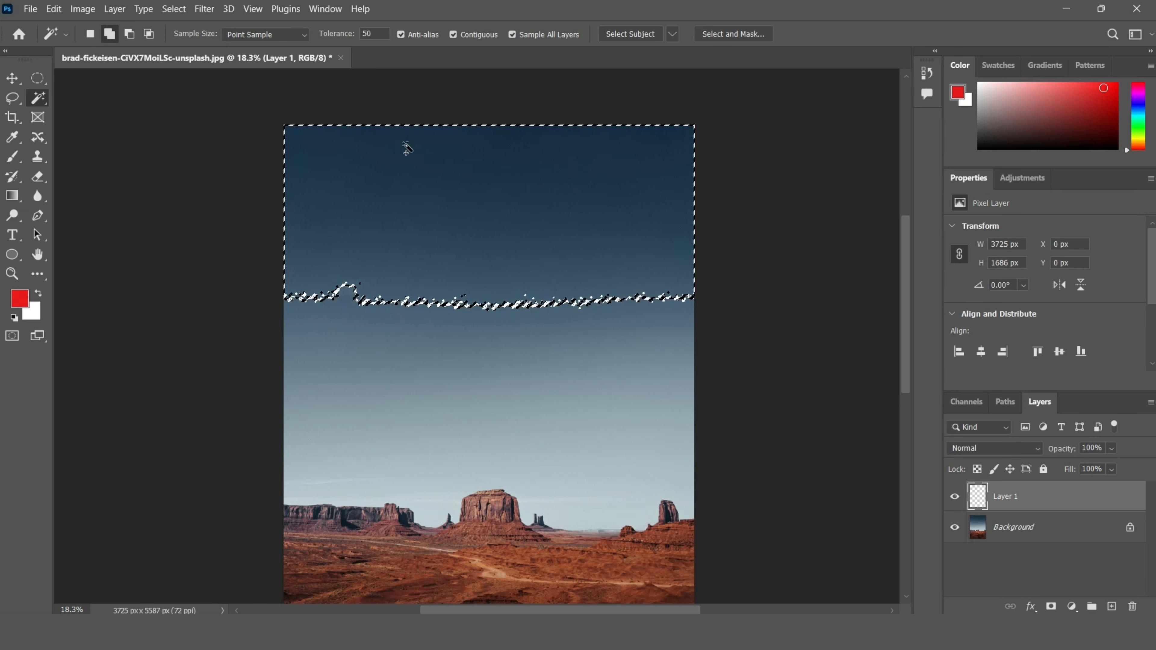
Step: Select the central mesa with the Magic Wand at Point Sample and clear the selection
scroll(558, 271, down, 1)
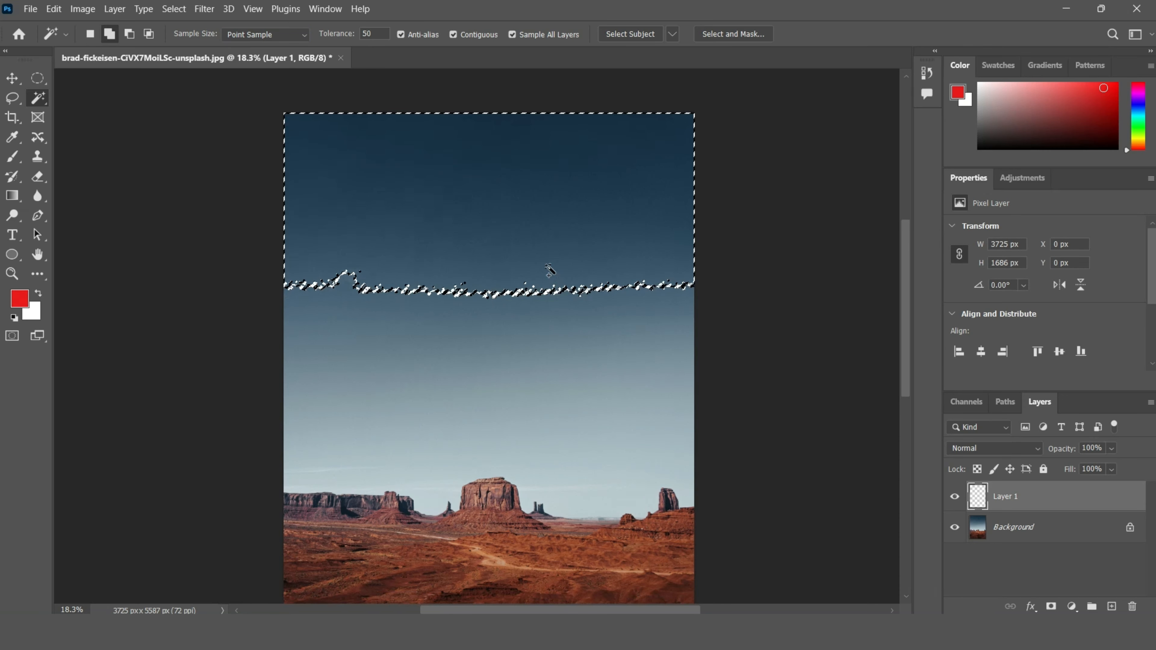
key(ctrl+d)
scroll(550, 269, down, 10)
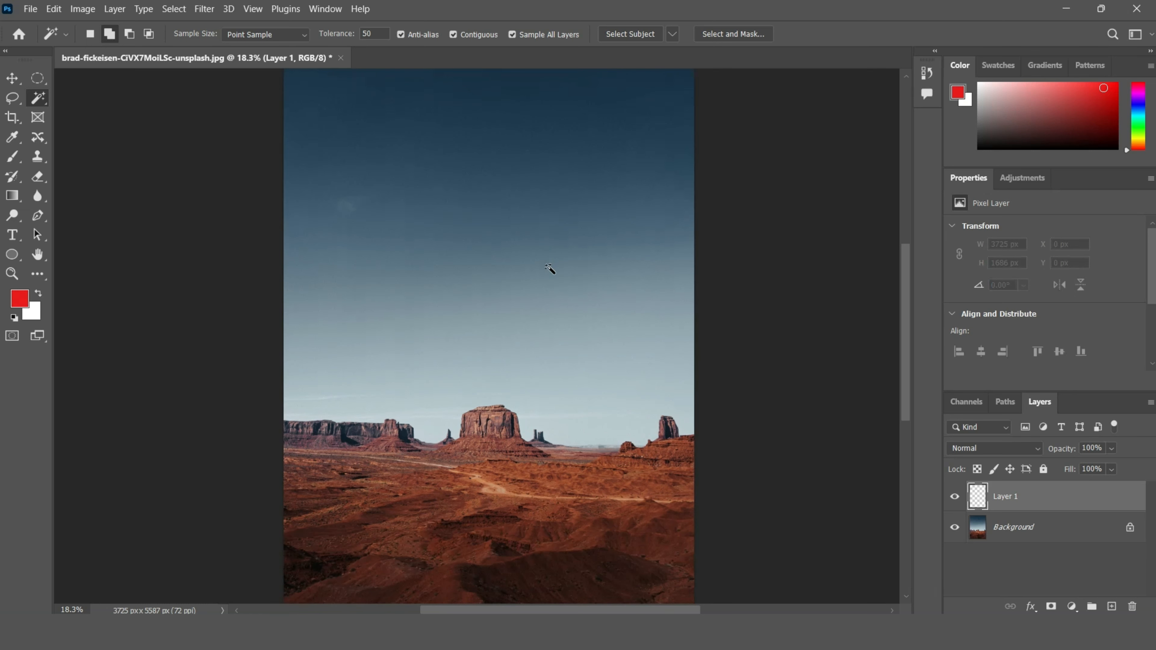
scroll(550, 269, down, 3)
click(482, 332)
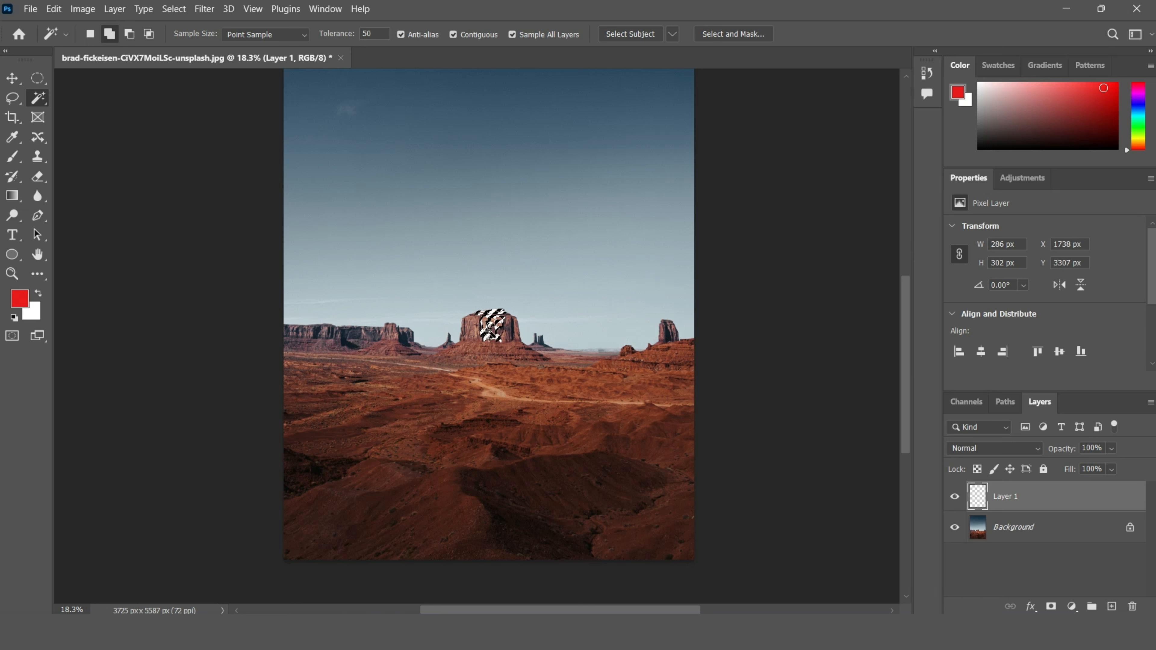
key(ctrl+d)
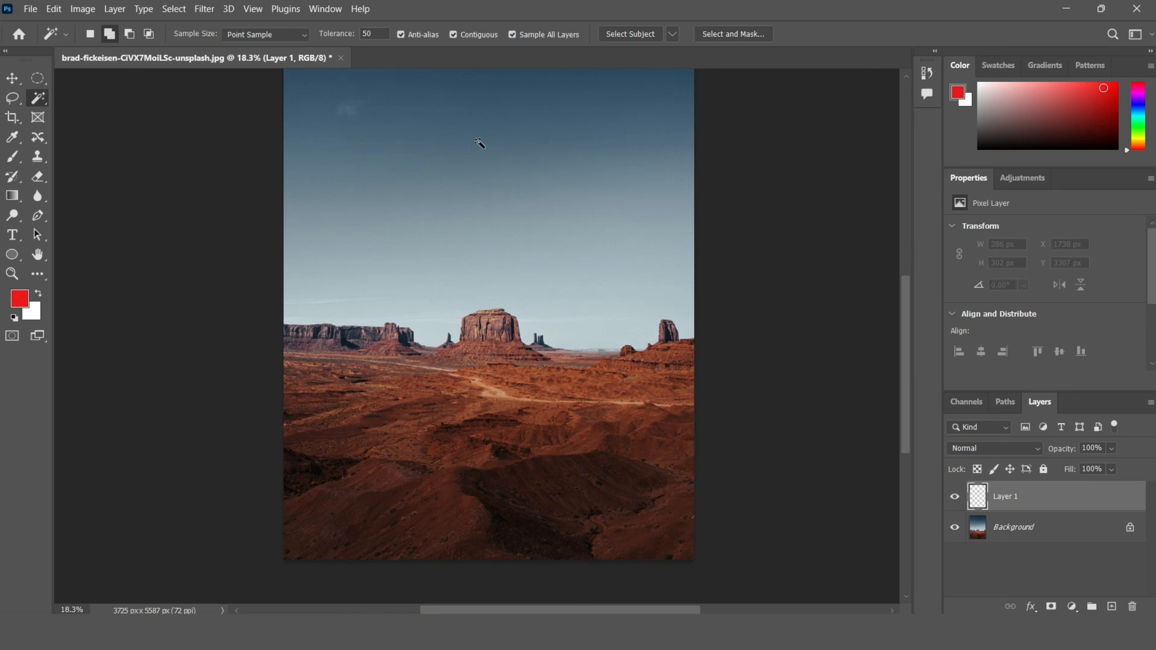
Step: Turn off Contiguous, select the central mesa's colour across the whole image, and clear the selection
click(466, 35)
click(490, 324)
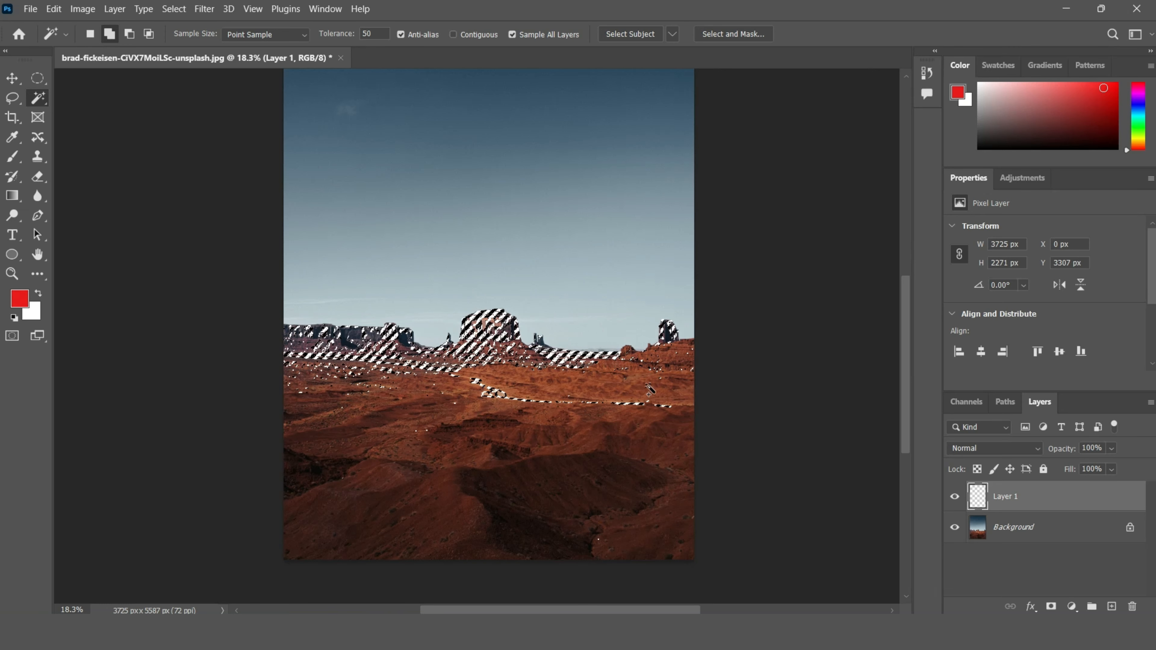
scroll(649, 390, up, 5)
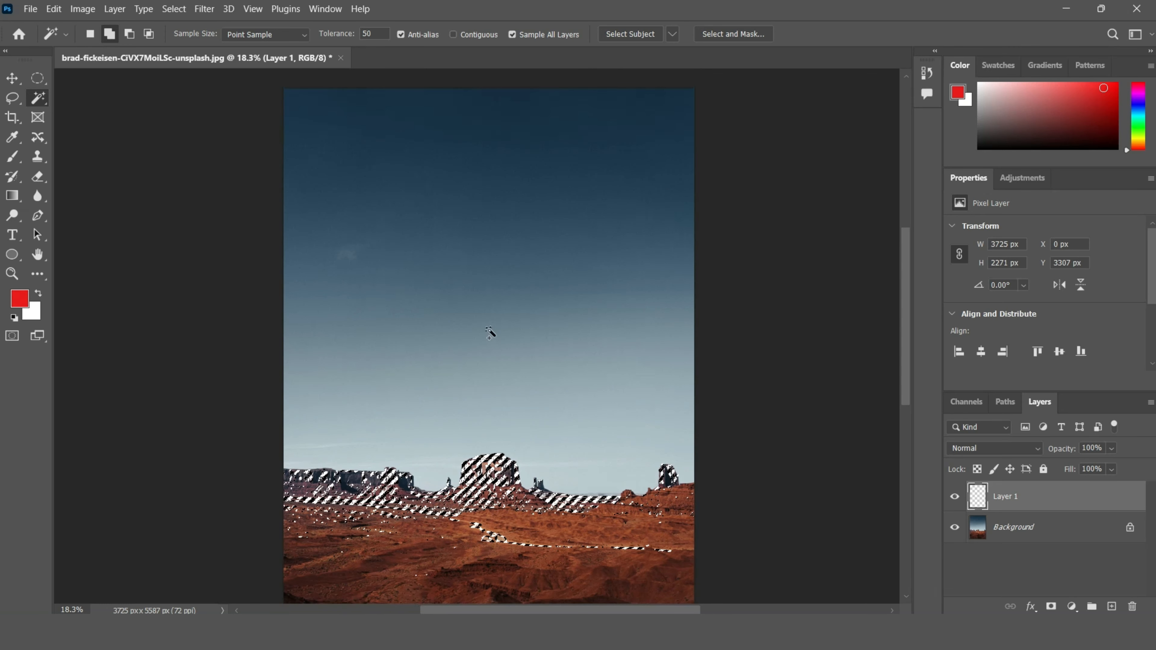
scroll(489, 335, down, 3)
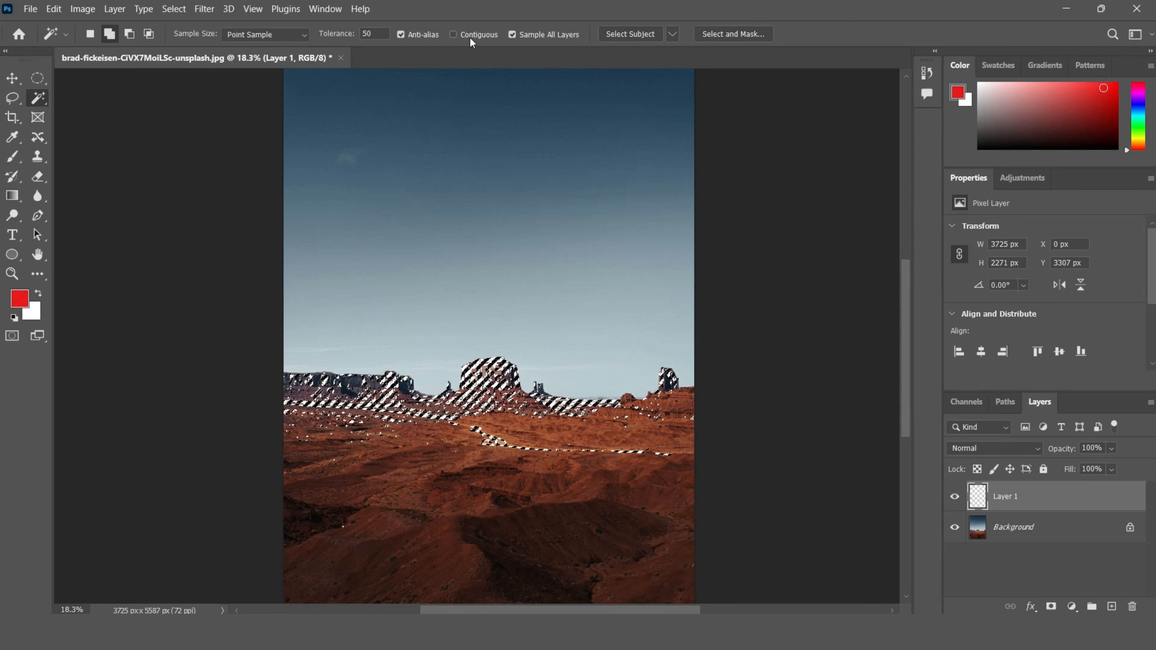
key(ctrl+d)
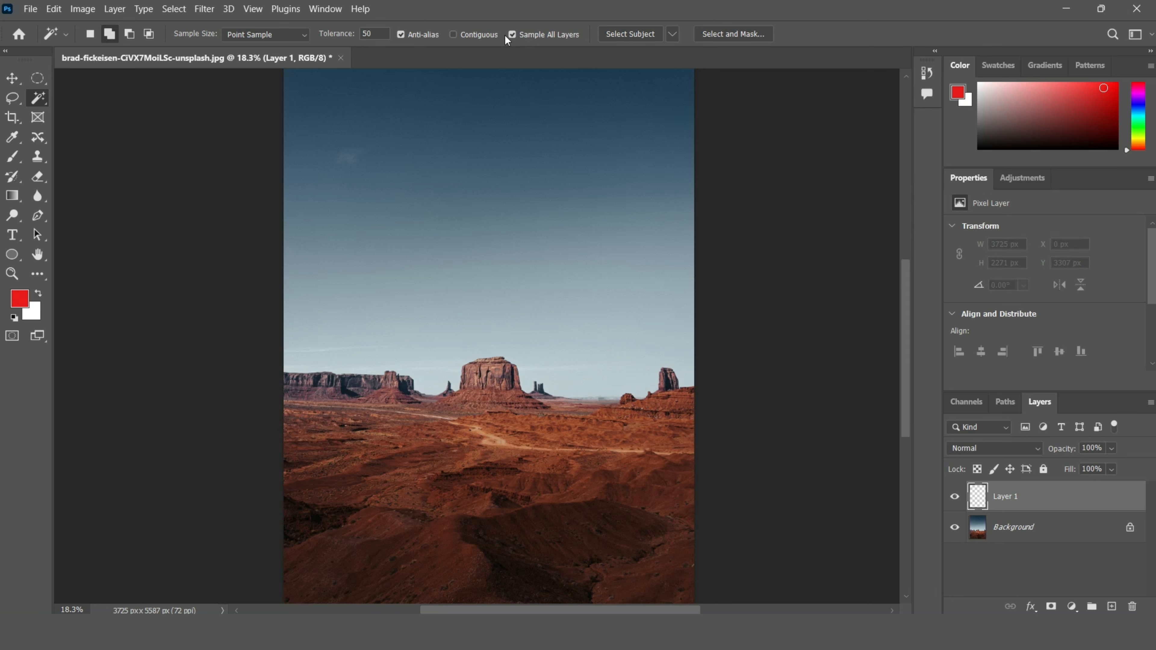
Step: Select the dark foreground ground with Contiguous off and clear the selection
click(529, 550)
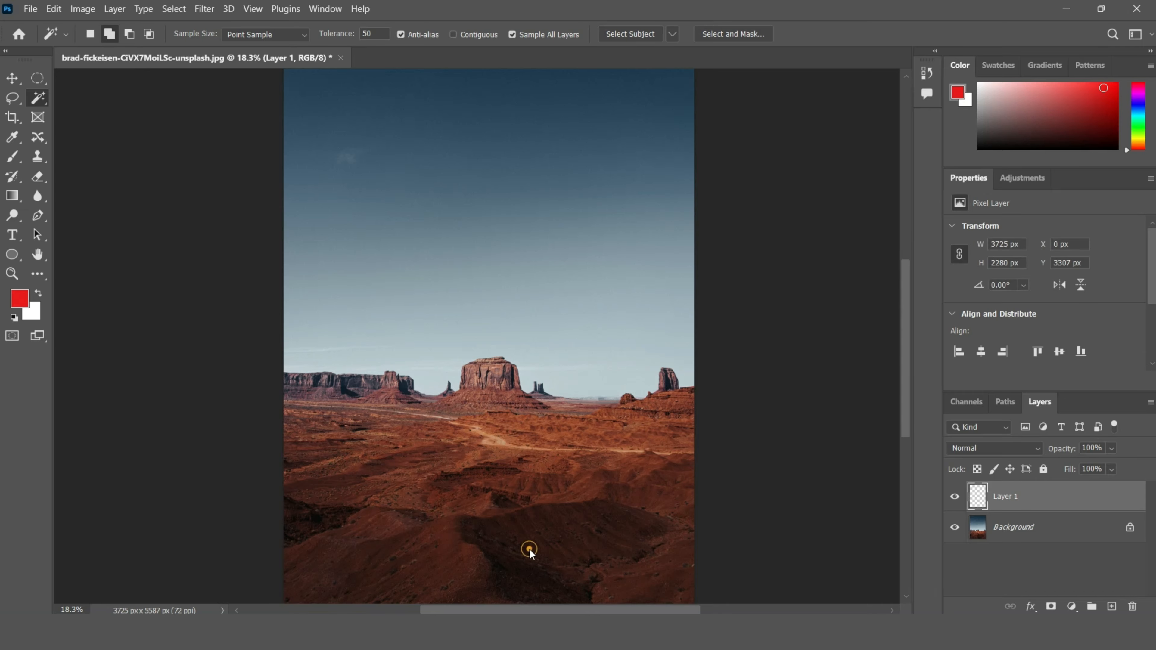
scroll(545, 409, down, 1)
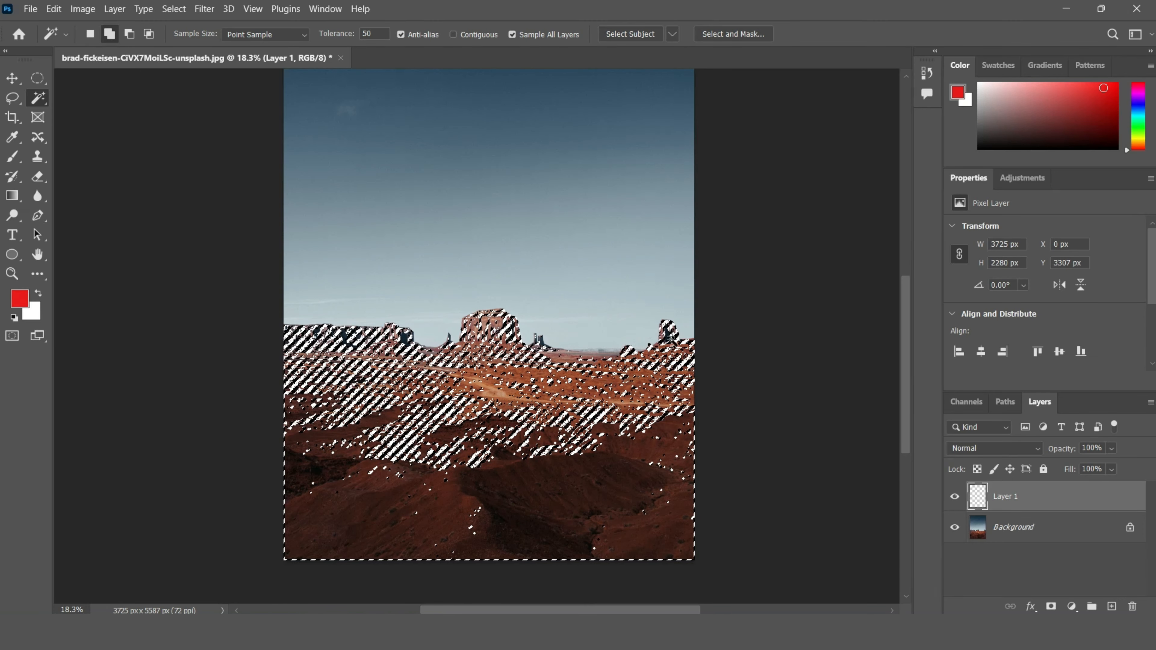
scroll(514, 486, up, 2)
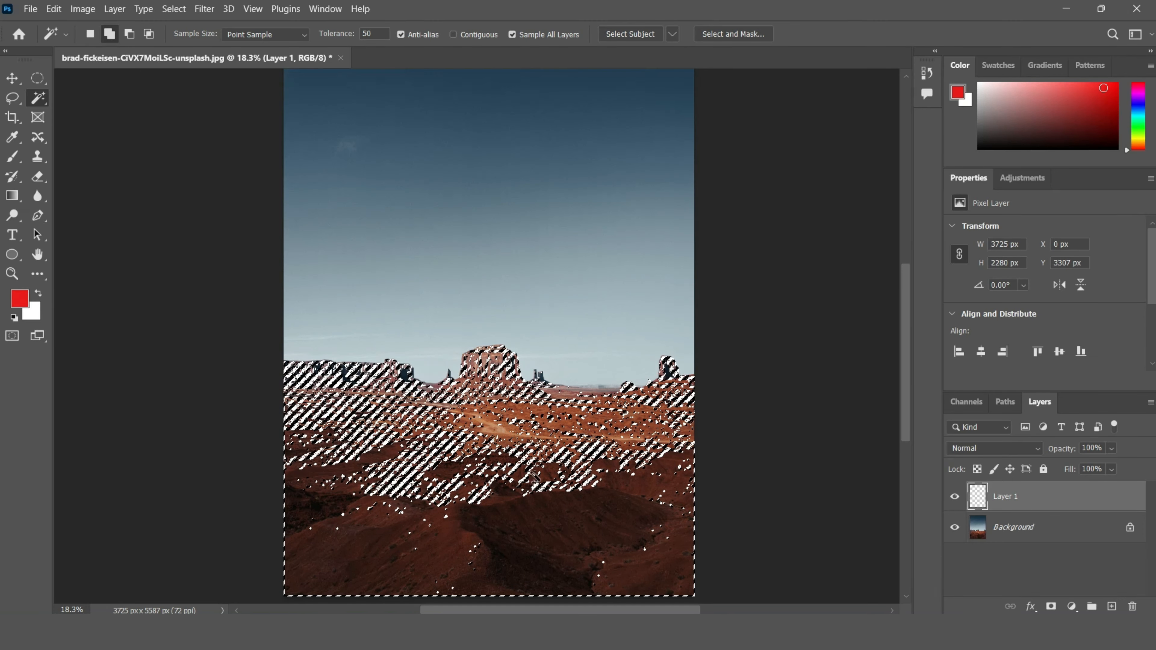
key(ctrl+d)
Step: Select the upper sky with Contiguous off, inspect the selection up close, and clear it
scroll(527, 462, up, 5)
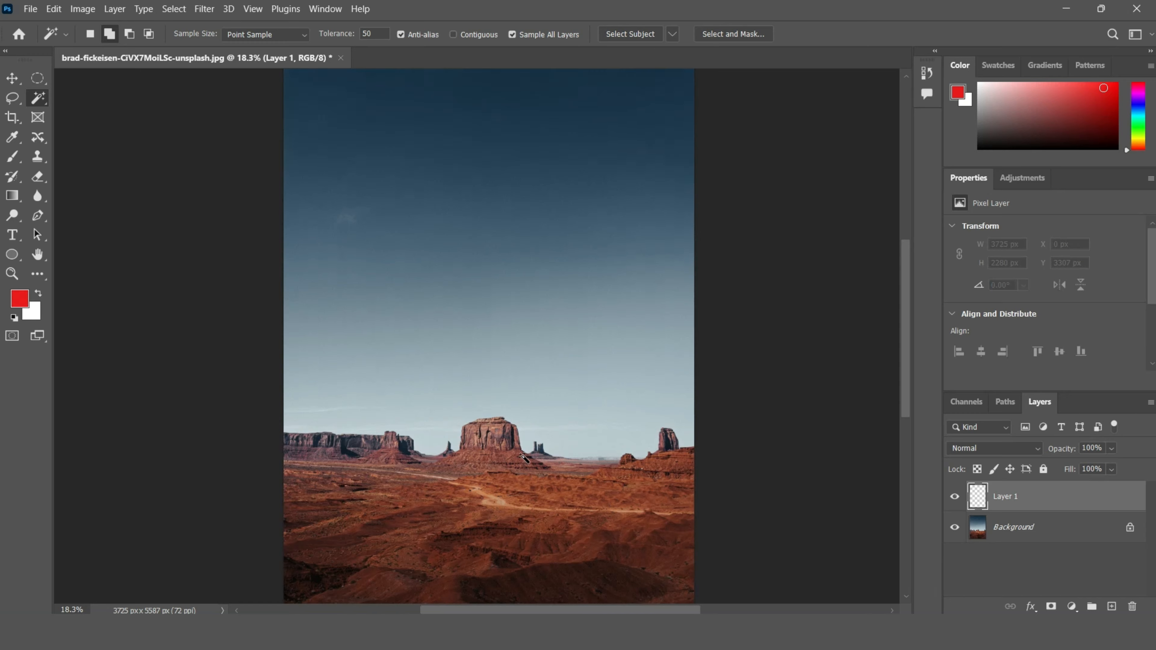
click(481, 150)
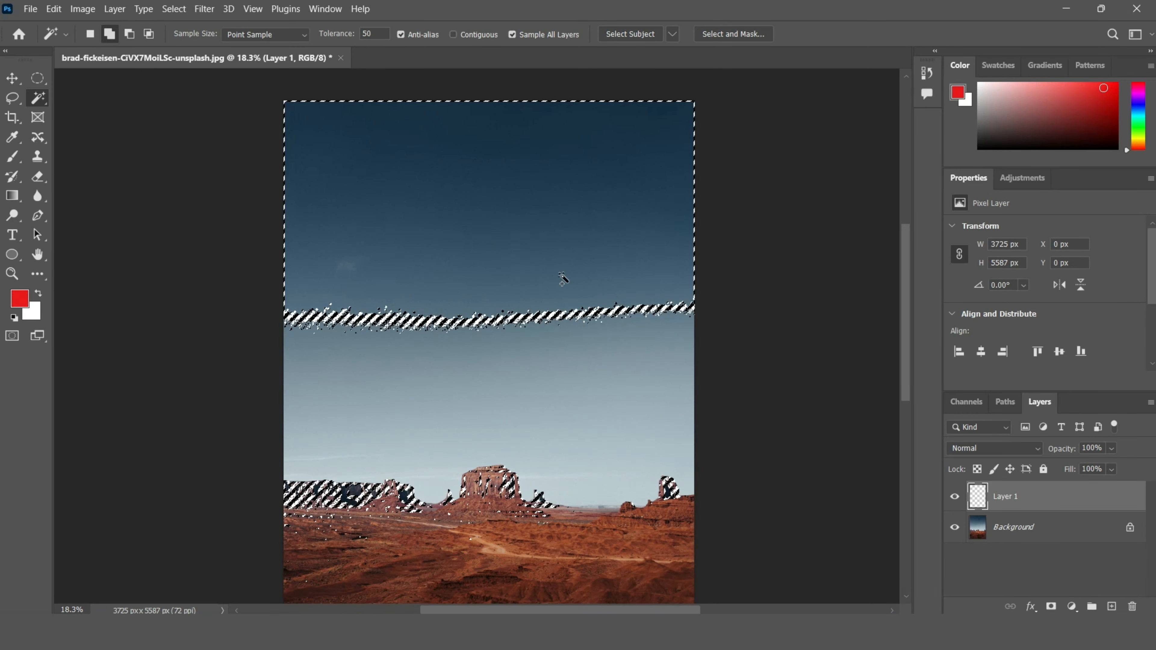
scroll(518, 253, down, 2)
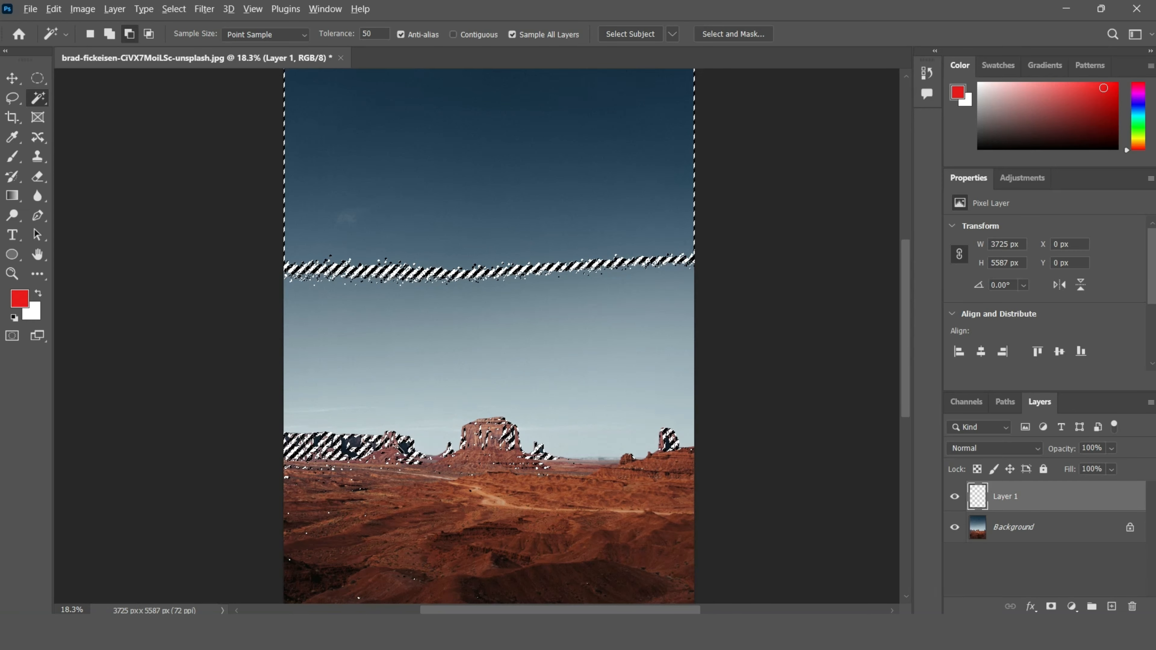
scroll(403, 476, up, 5)
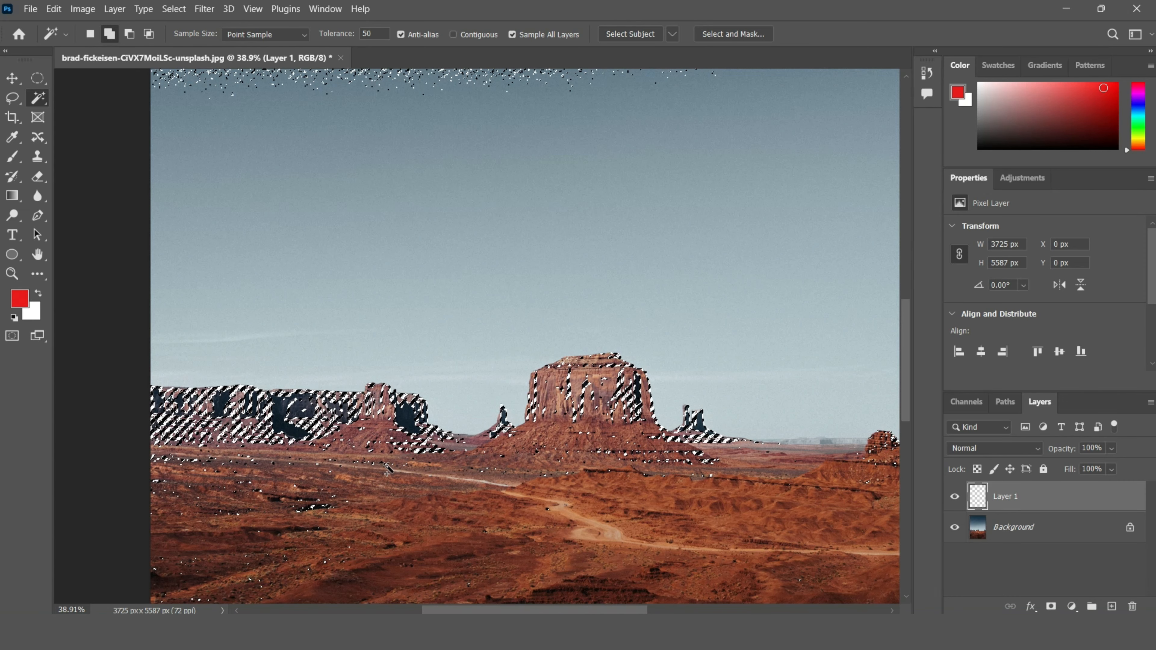
scroll(388, 471, down, 5)
scroll(387, 472, up, 4)
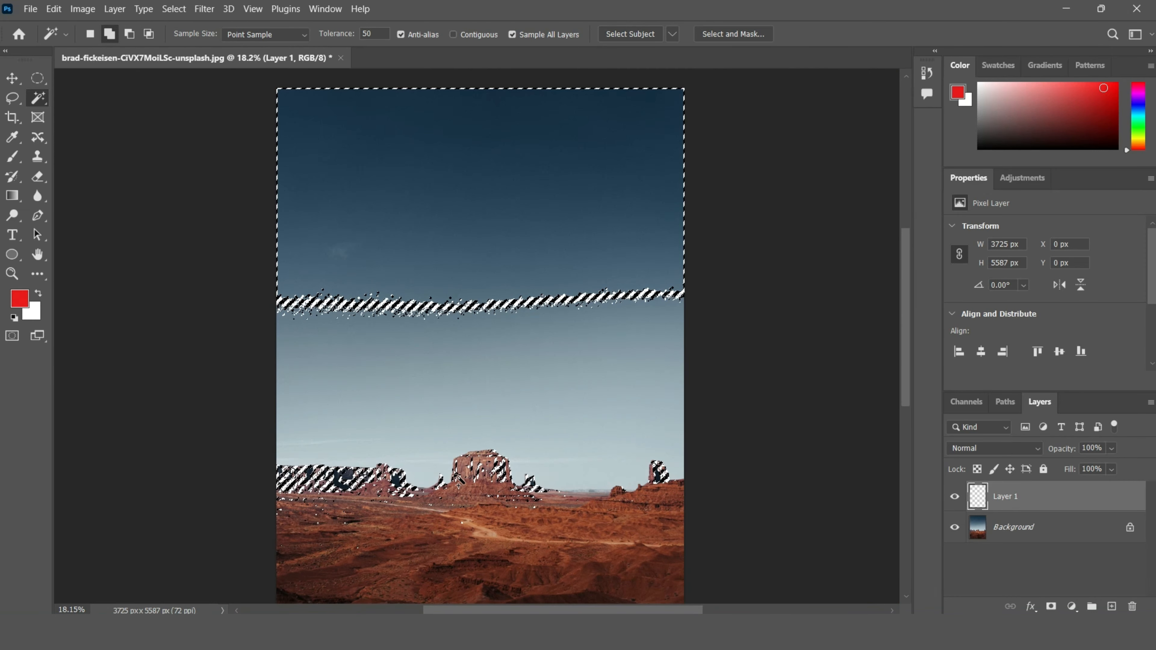
key(ctrl+d)
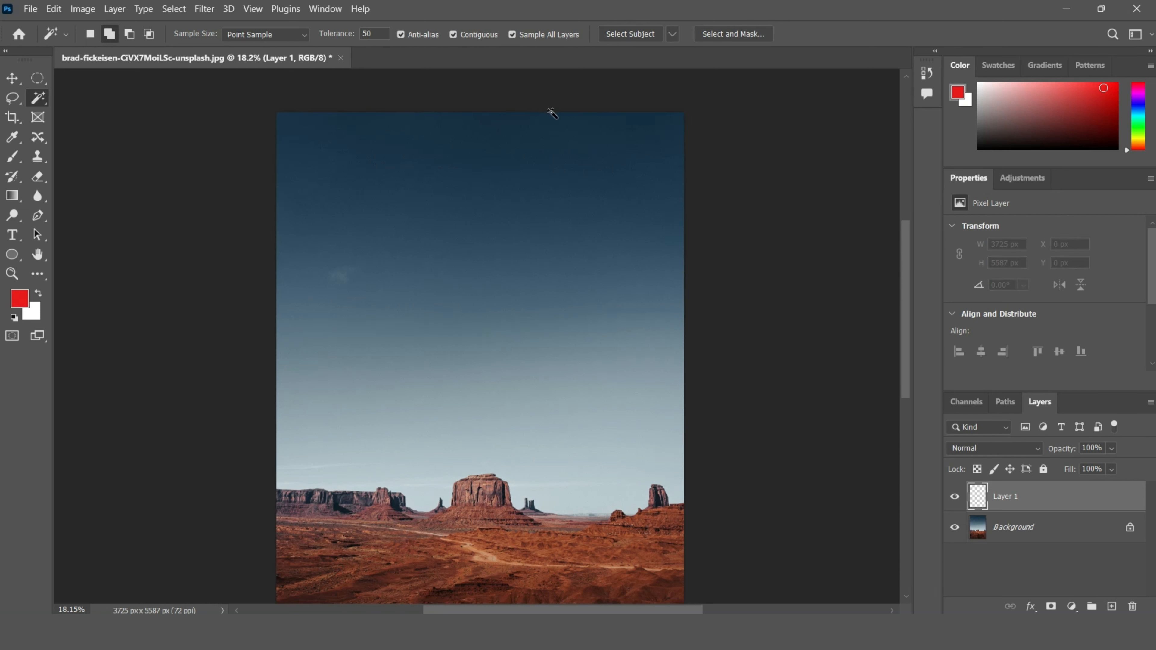
scroll(473, 213, down, 6)
scroll(475, 217, down, 3)
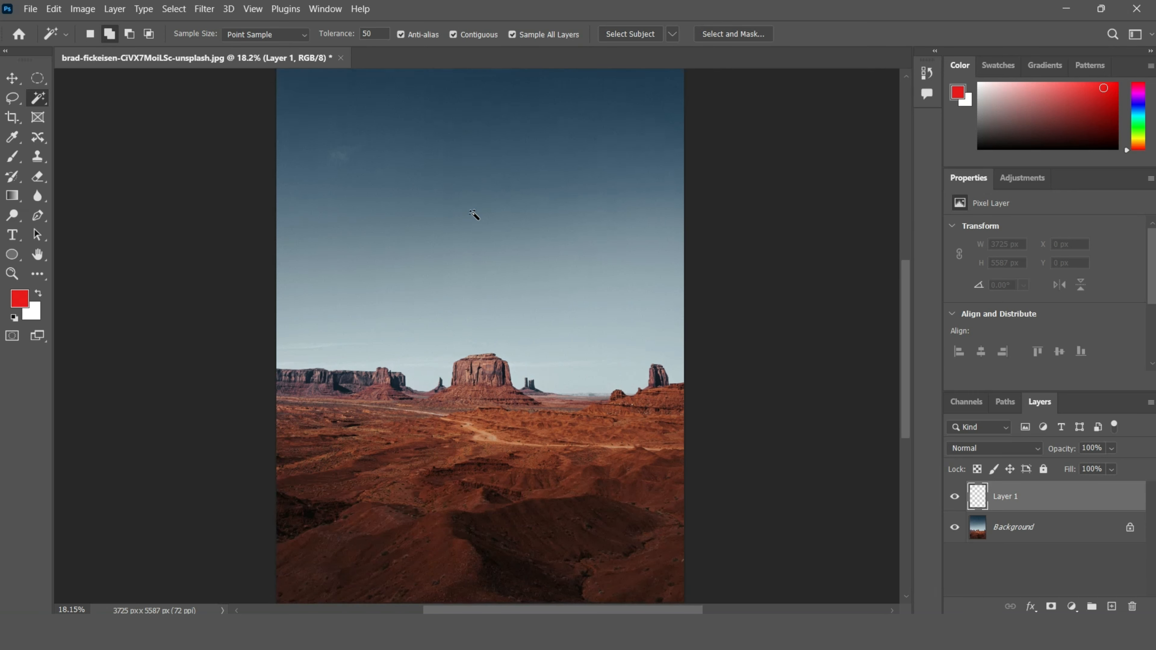
scroll(482, 263, up, 6)
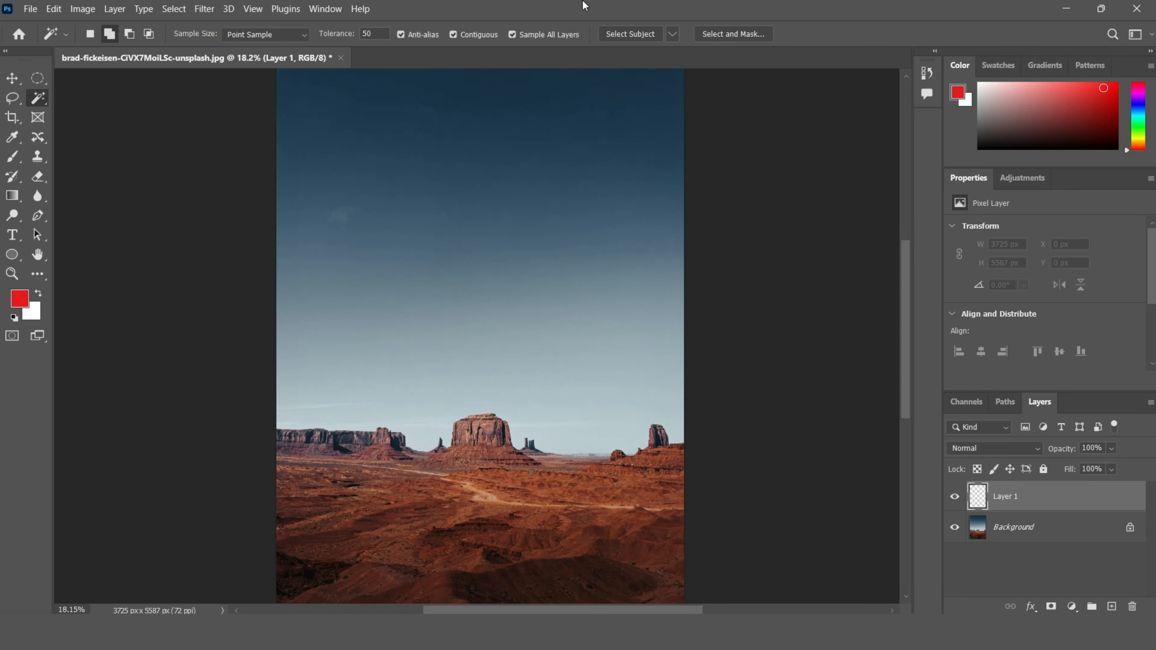